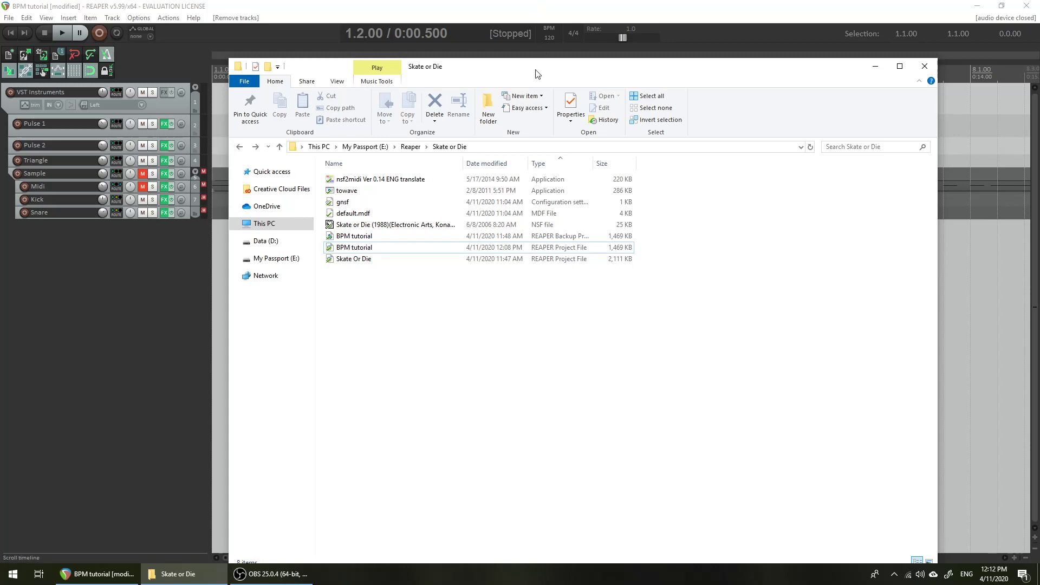
left_click_drag(538, 73, 599, 52)
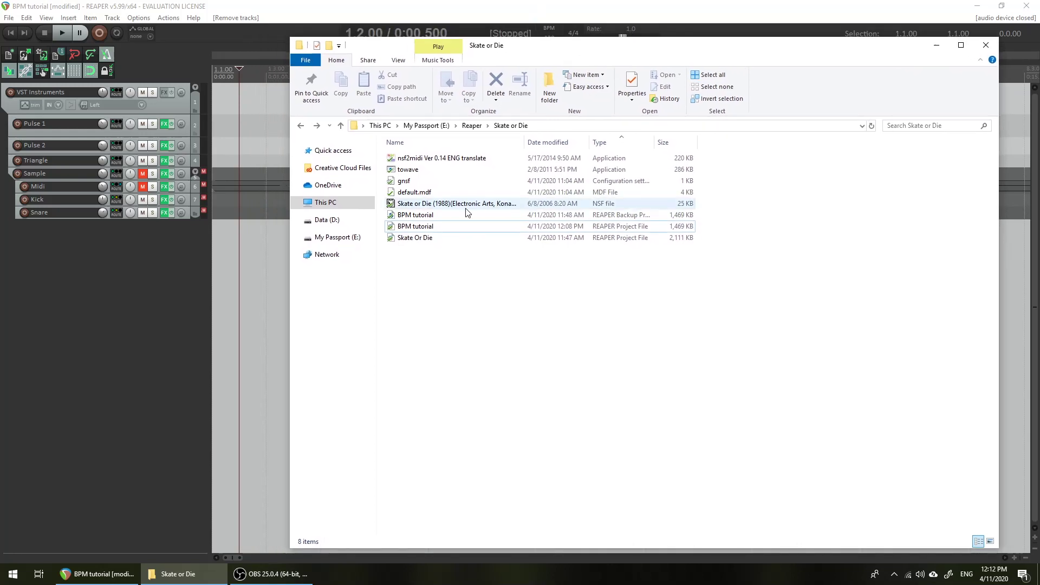
double_click(470, 206)
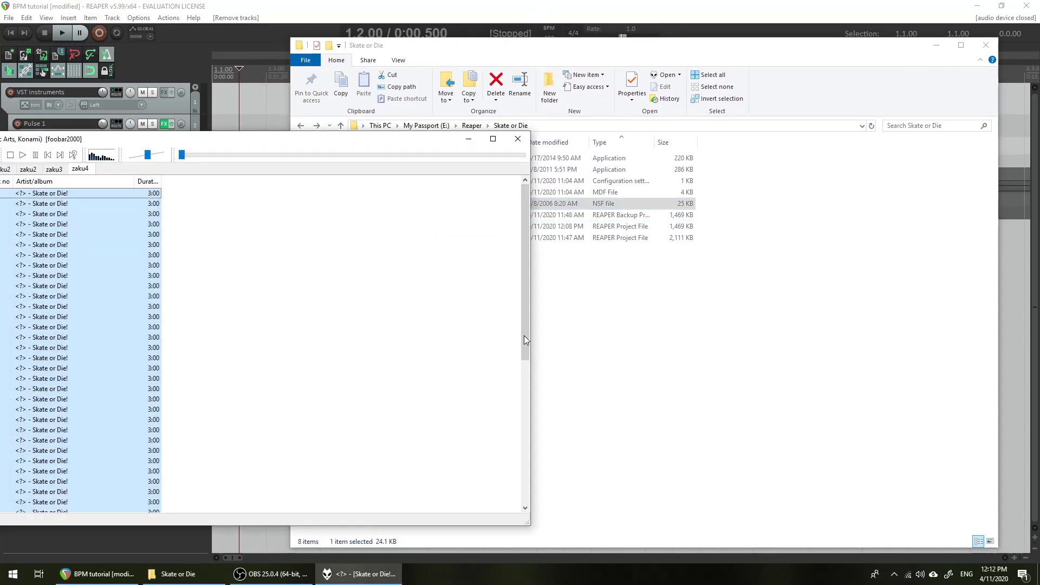
left_click(517, 138)
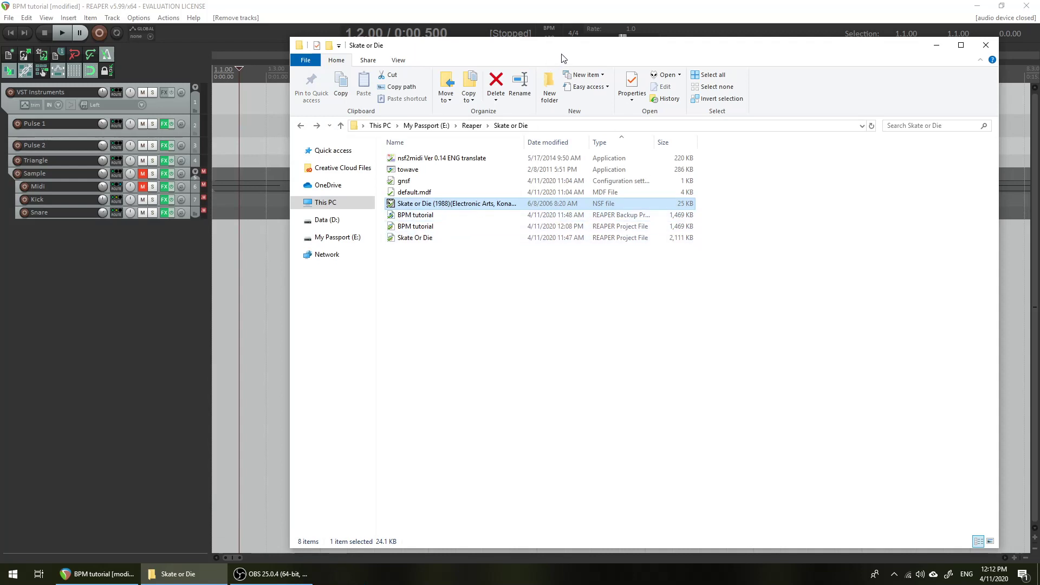
left_click_drag(562, 58, 568, 48)
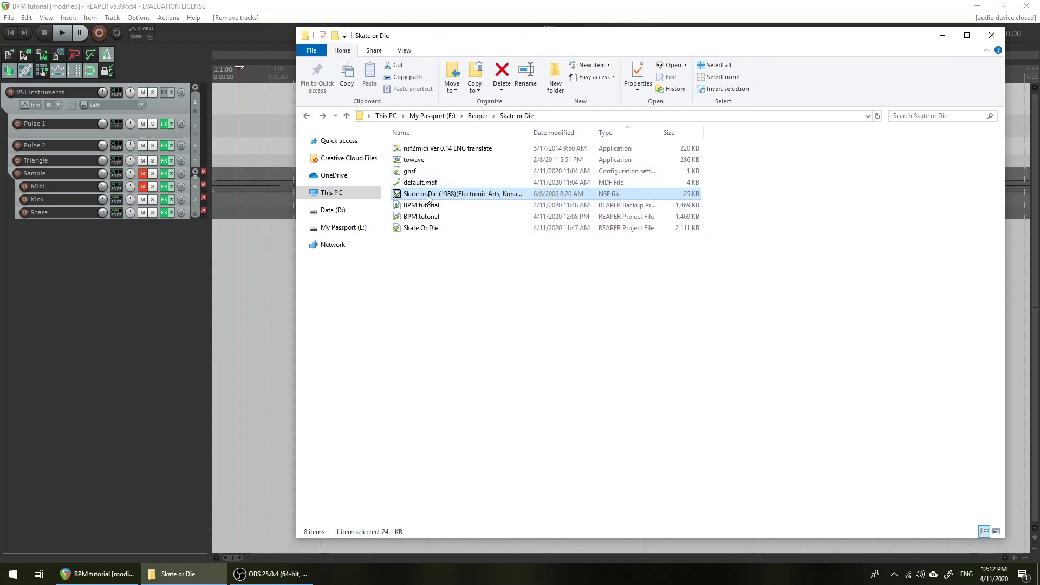
Convert the Skate or Die NSF file into separate WAV files per sound channel with towave.
left_click_drag(425, 199, 416, 160)
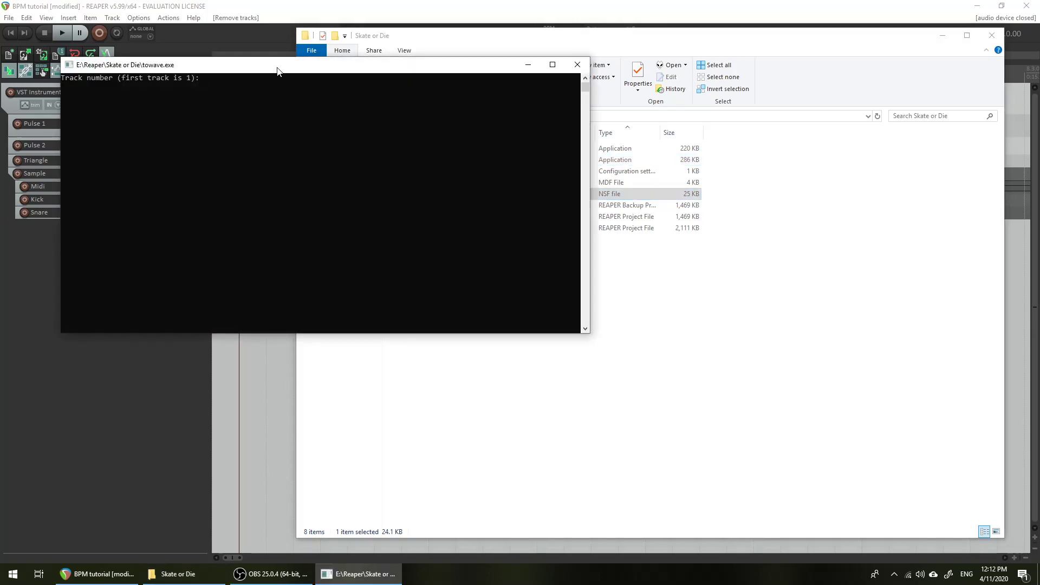
key("Return")
left_click_drag(277, 71, 780, 118)
key("Return")
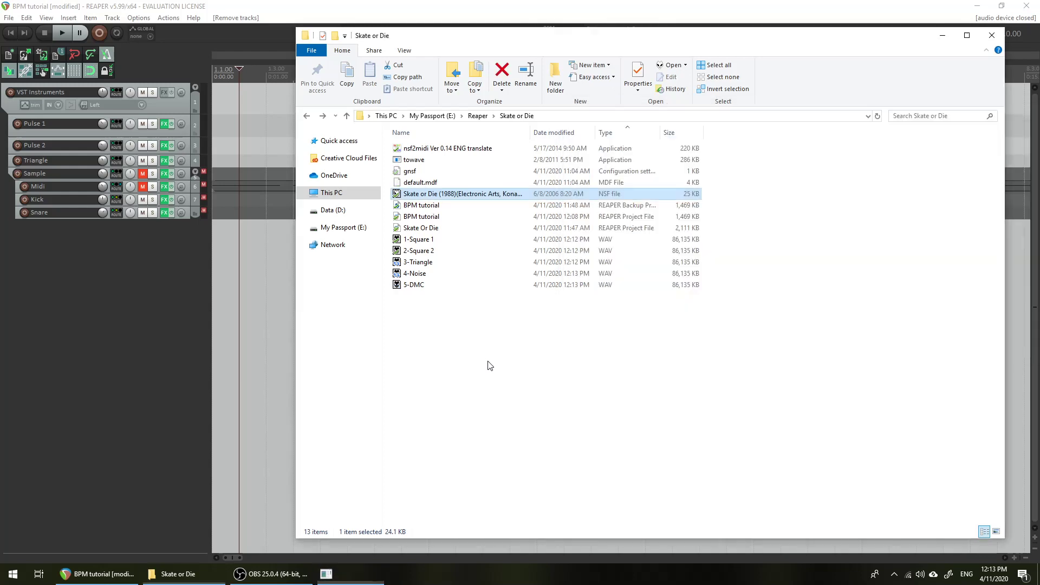
Insert the five channel WAV files, 1-Square 1 through 5-DMC, into the REAPER project on separate tracks.
left_click_drag(464, 351, 217, 233)
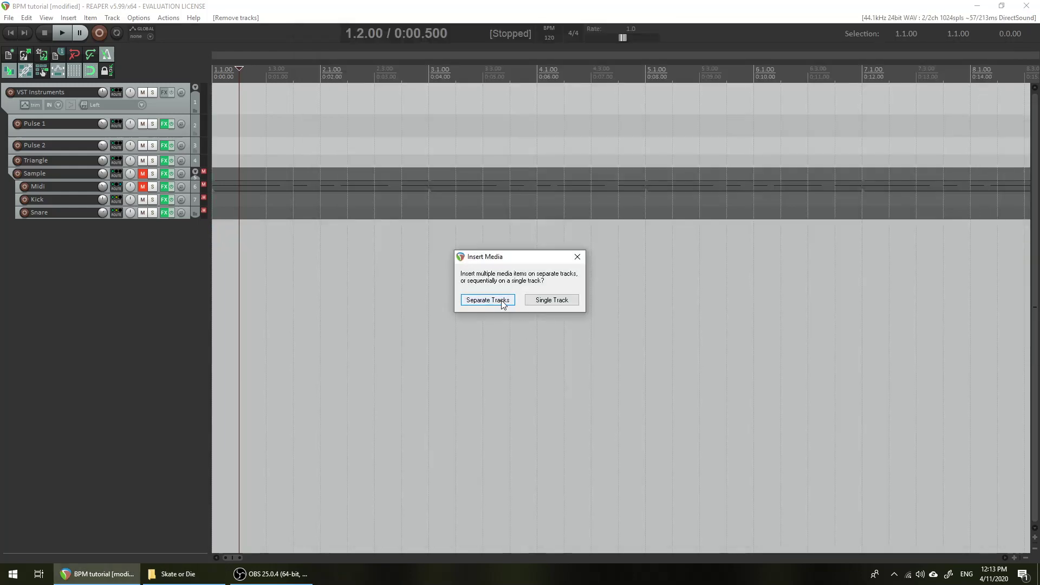
left_click(503, 304)
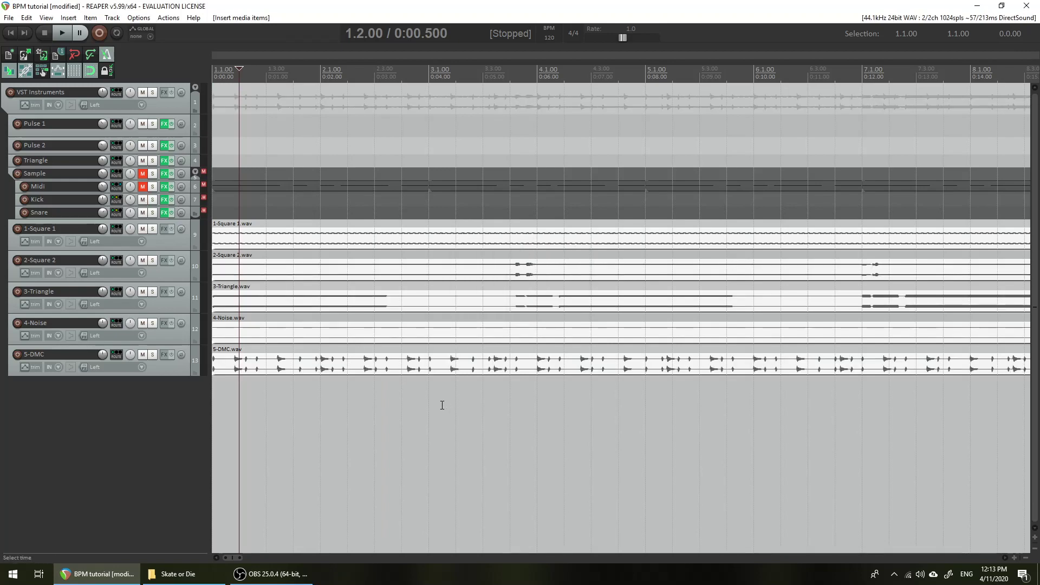
Trim about 0.017 s of silence before the first note from all five WAV items and move them to the project start.
scroll(390, 416, "up", 10)
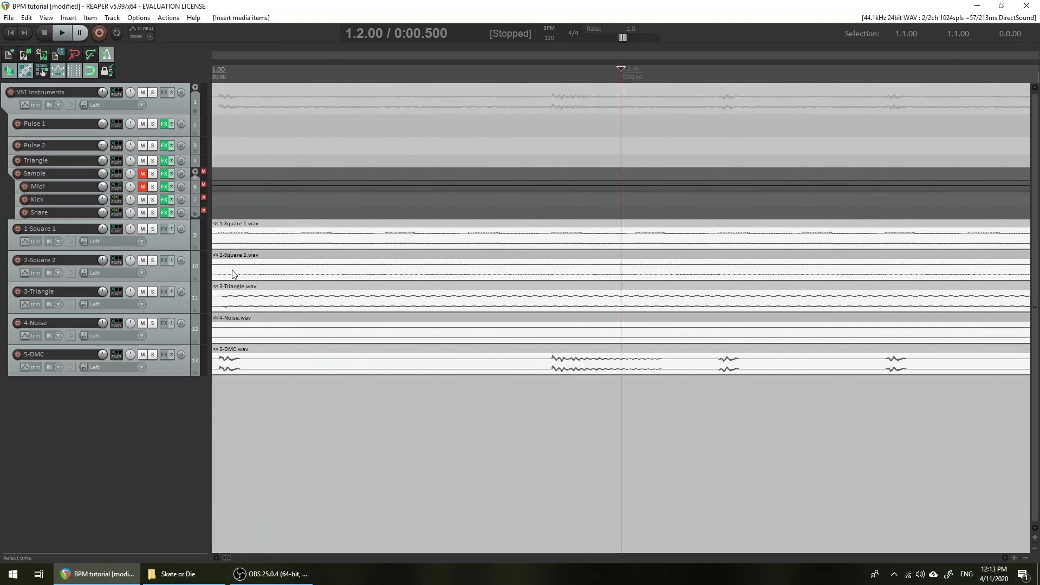
scroll(279, 525, "down", 5)
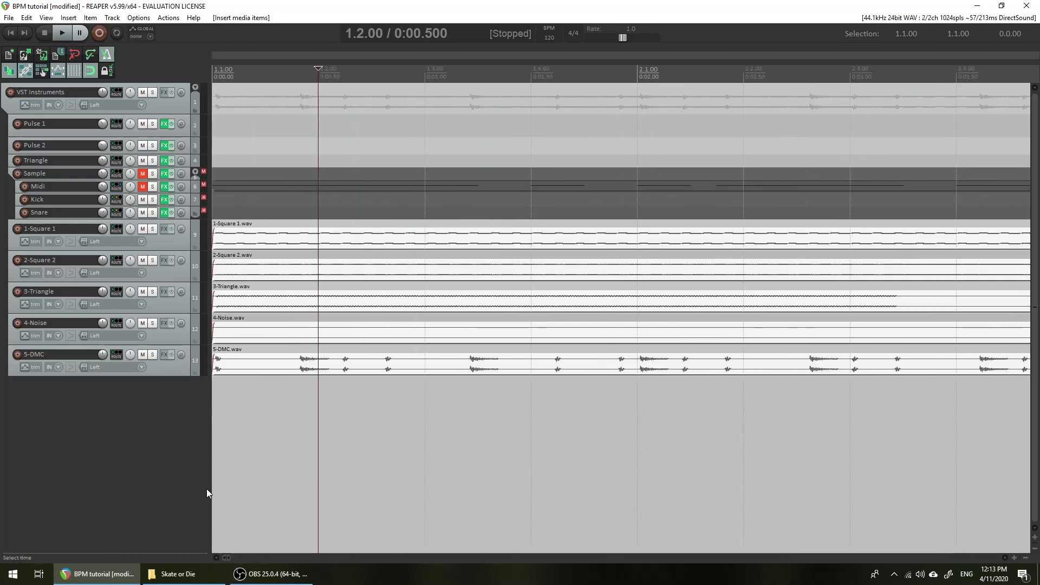
scroll(271, 274, "up", 5)
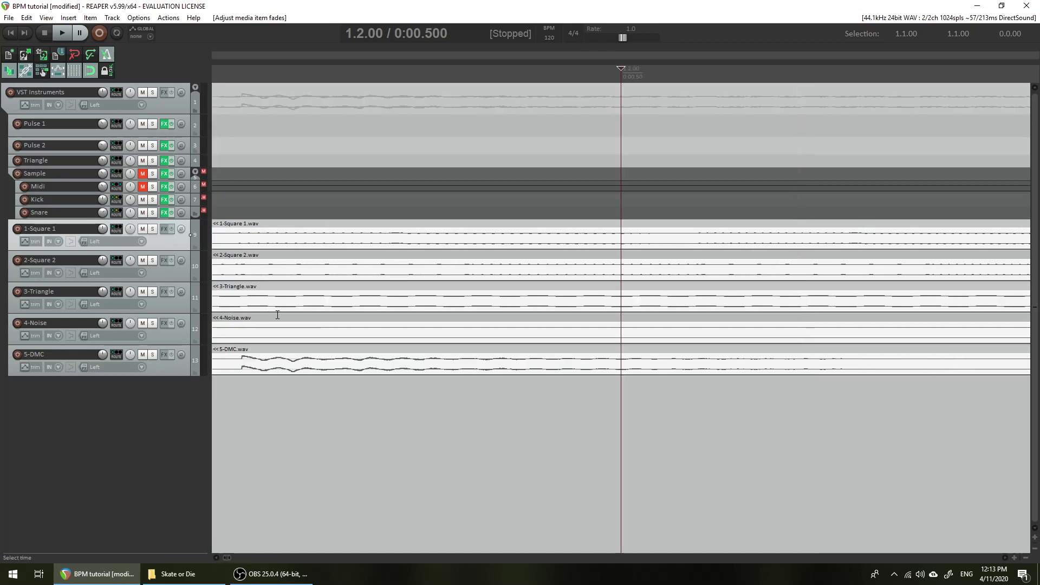
scroll(227, 560, "down", 3)
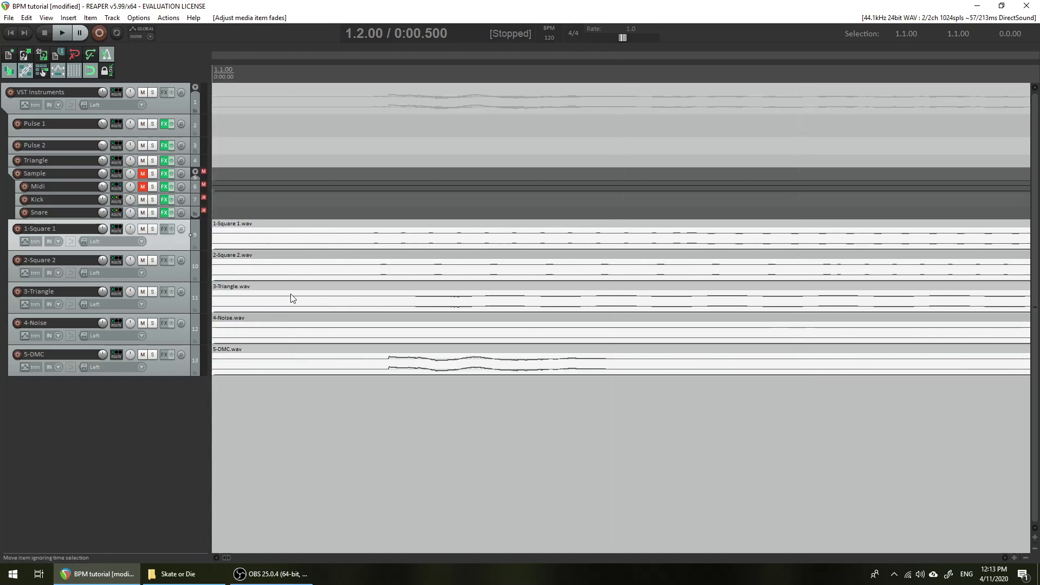
scroll(291, 293, "up", 5)
left_click_drag(168, 250, 181, 437)
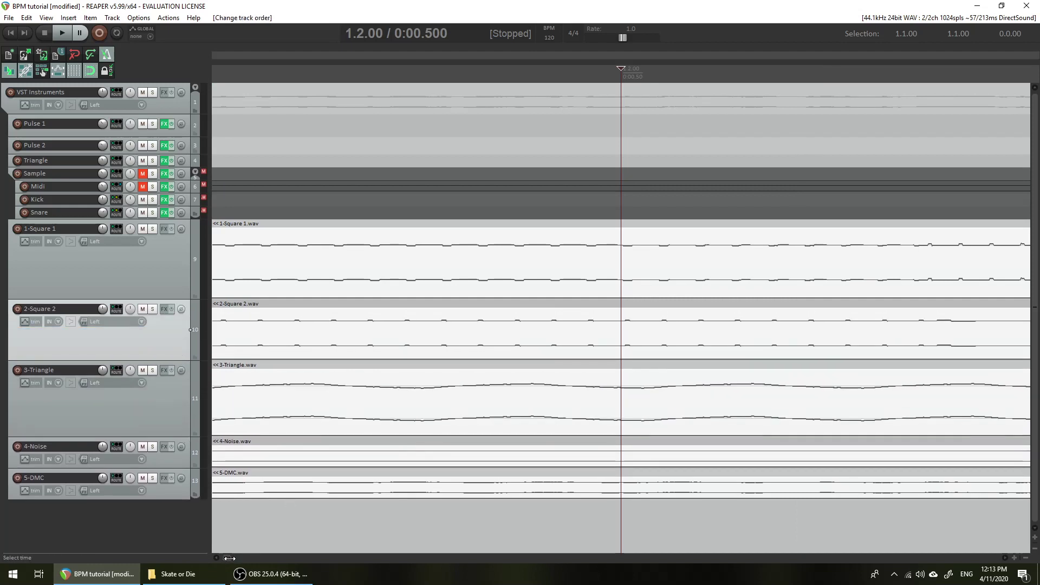
left_click_drag(229, 558, 226, 558)
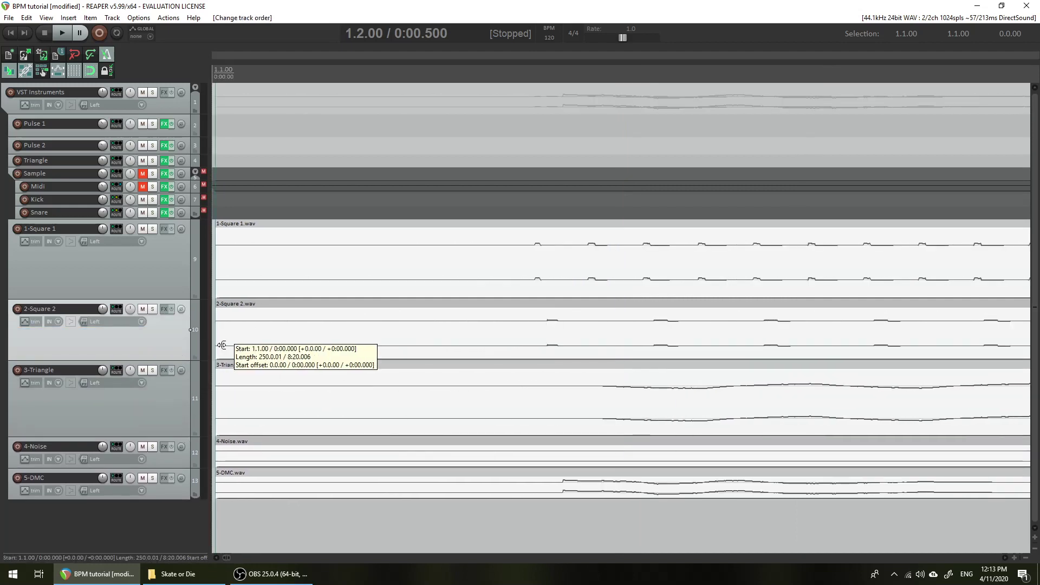
left_click_drag(222, 345, 528, 364)
left_click_drag(634, 271, 271, 263)
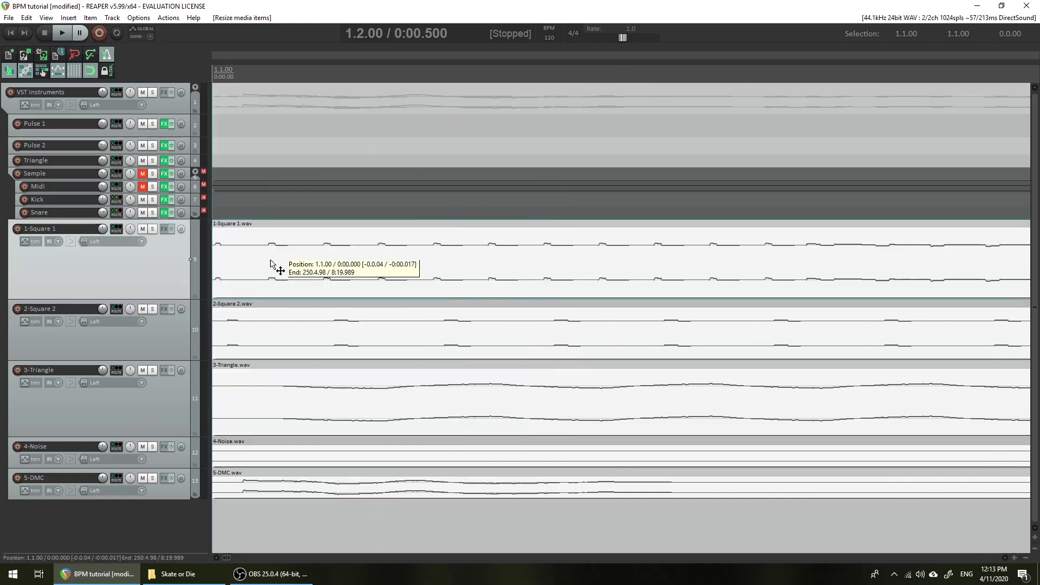
Play the project from the start and lower the volume of the five imported tracks to about -8.6 dB.
scroll(401, 325, "down", 10)
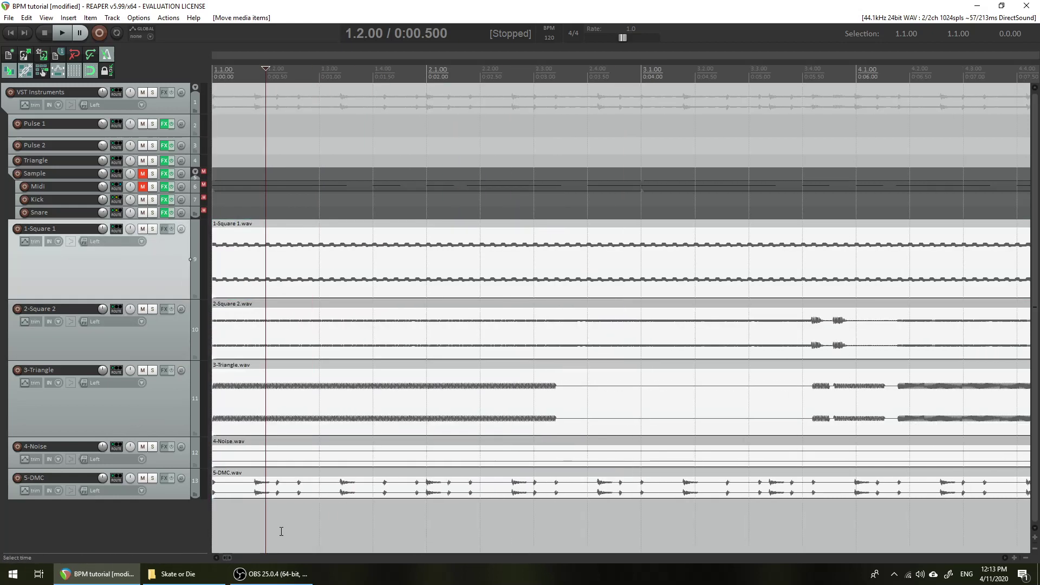
scroll(332, 485, "down", 2)
left_click(5, 36)
key("space")
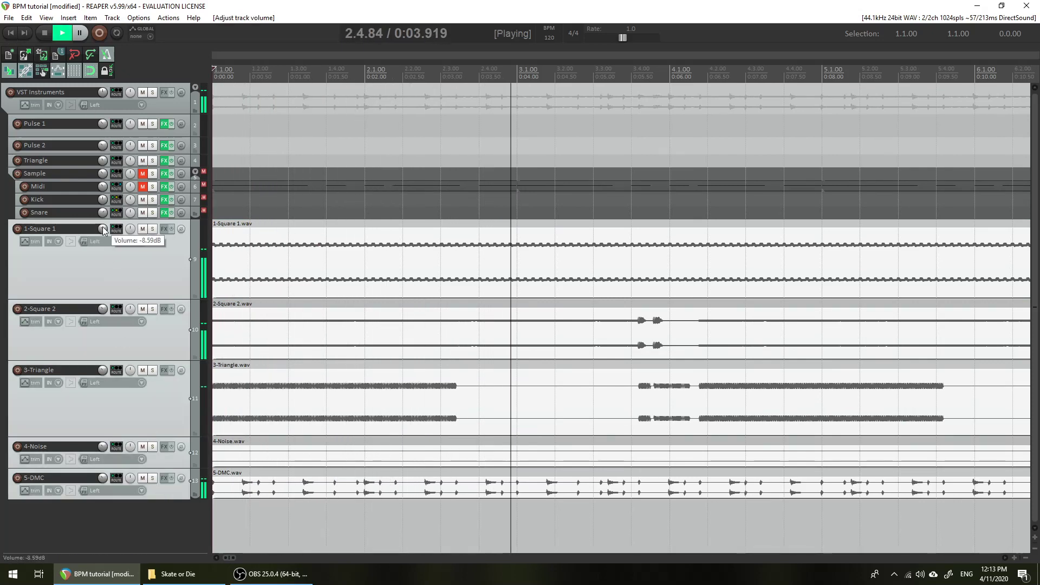
left_click_drag(103, 228, 103, 235)
key("space")
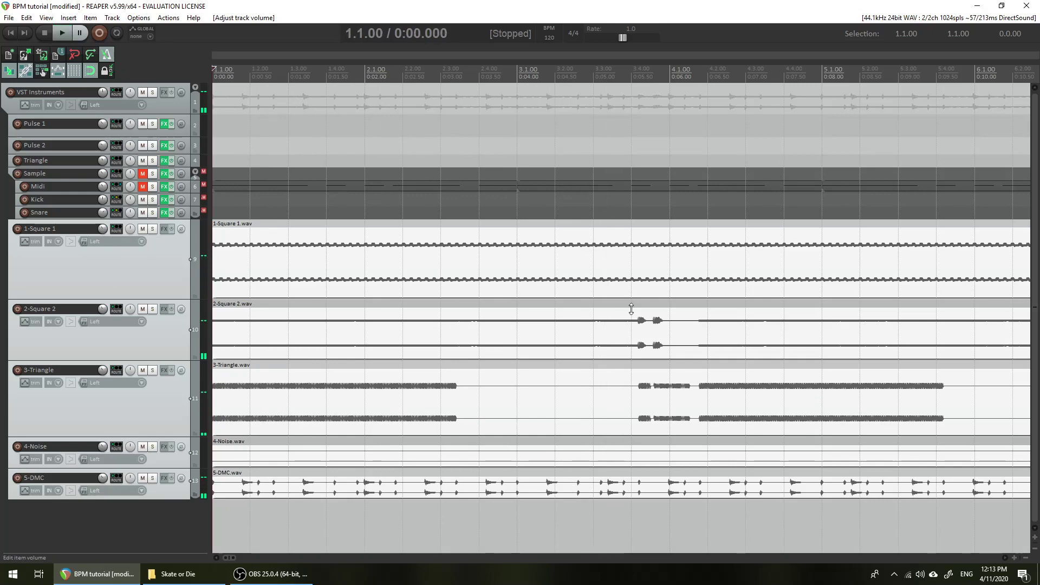
Solo the 5-DMC track and shrink the heights of the 1-Square 1, 2-Square 2 and 3-Triangle tracks.
scroll(627, 312, "down", 4)
scroll(621, 304, "up", 2)
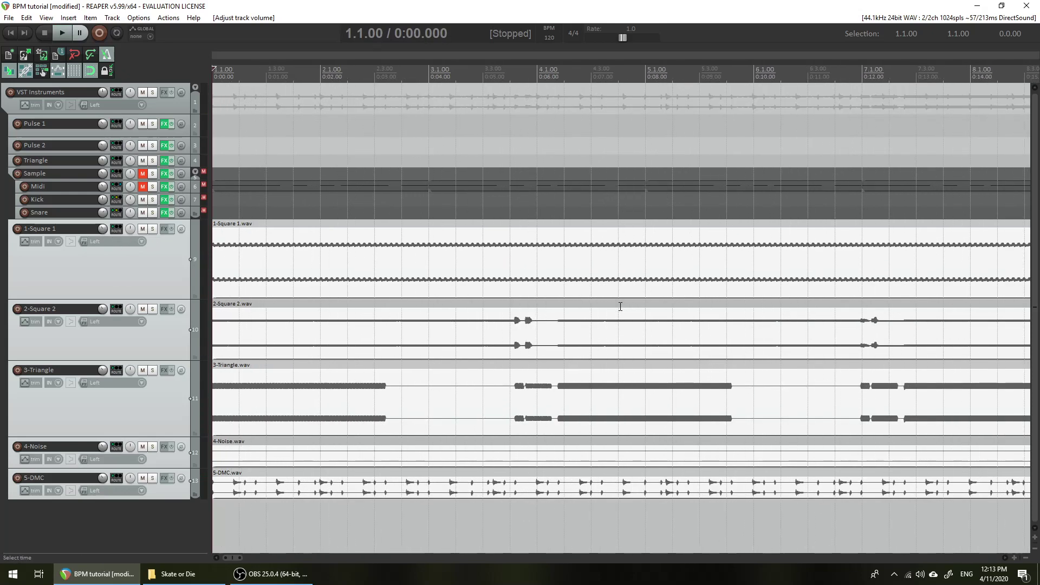
scroll(621, 307, "down", 2)
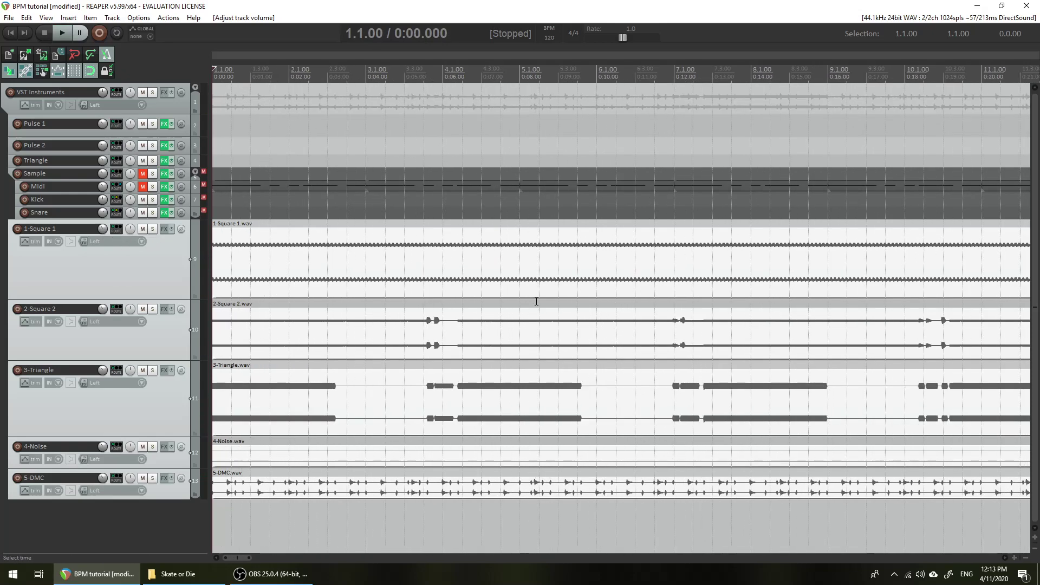
left_click(174, 337)
left_click(174, 485)
left_click(152, 478)
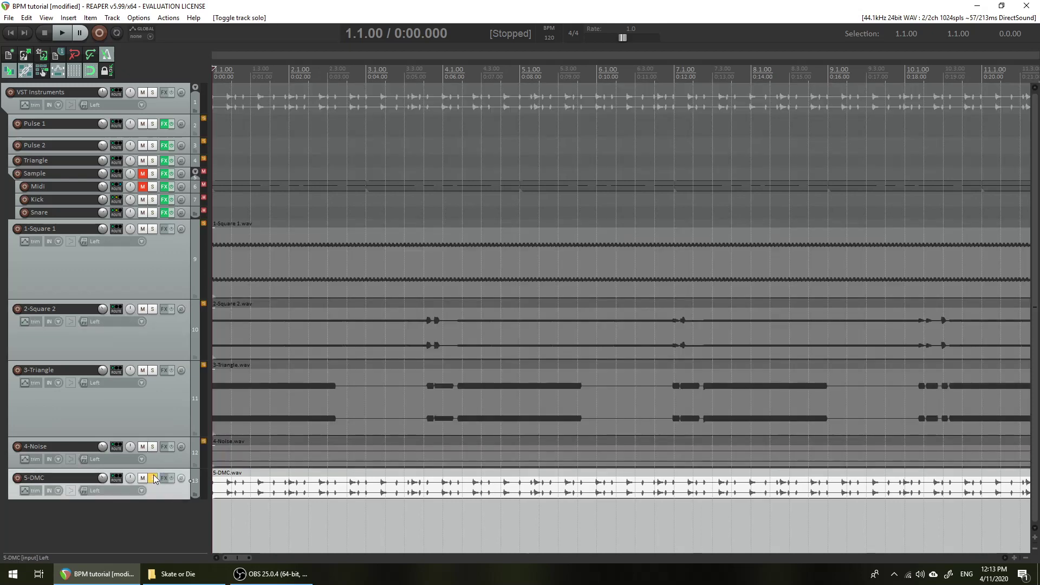
left_click_drag(180, 434, 175, 231)
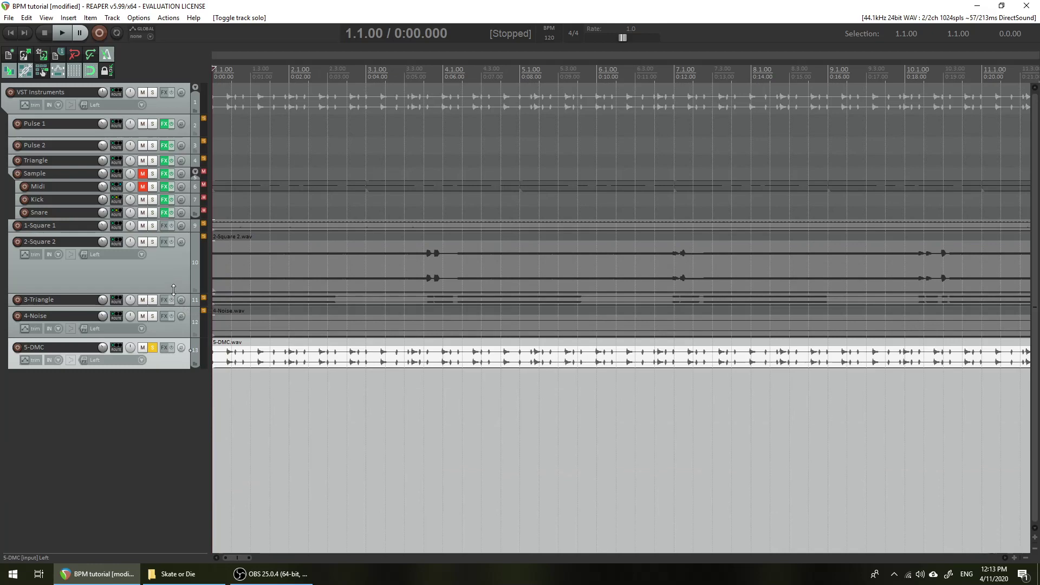
left_click_drag(174, 290, 174, 244)
Play the soloed 5-DMC track and compare its drum hits with the beat grid around 1.2.00.
scroll(325, 357, "up", 5)
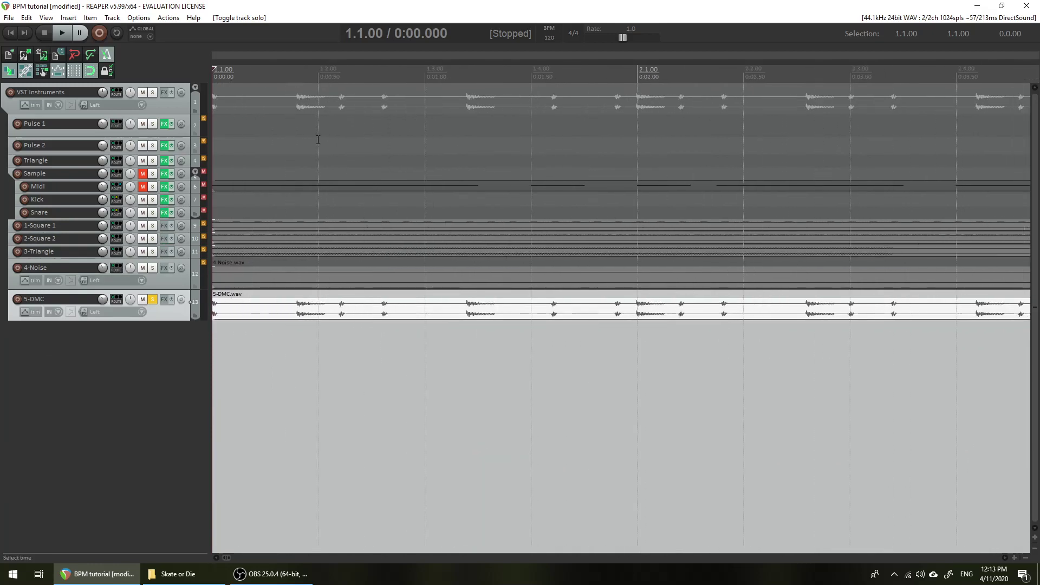
key("space")
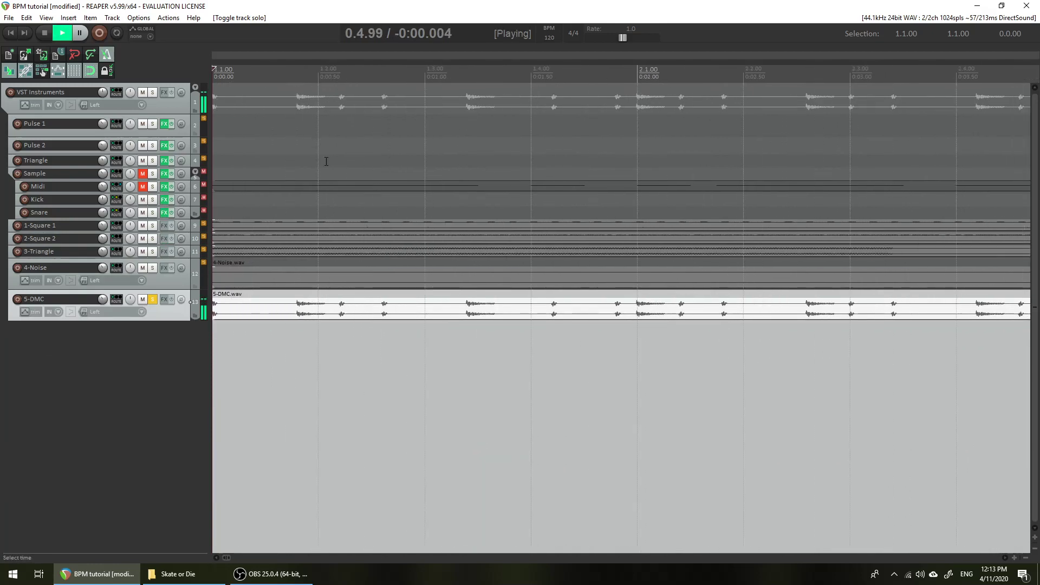
key("space")
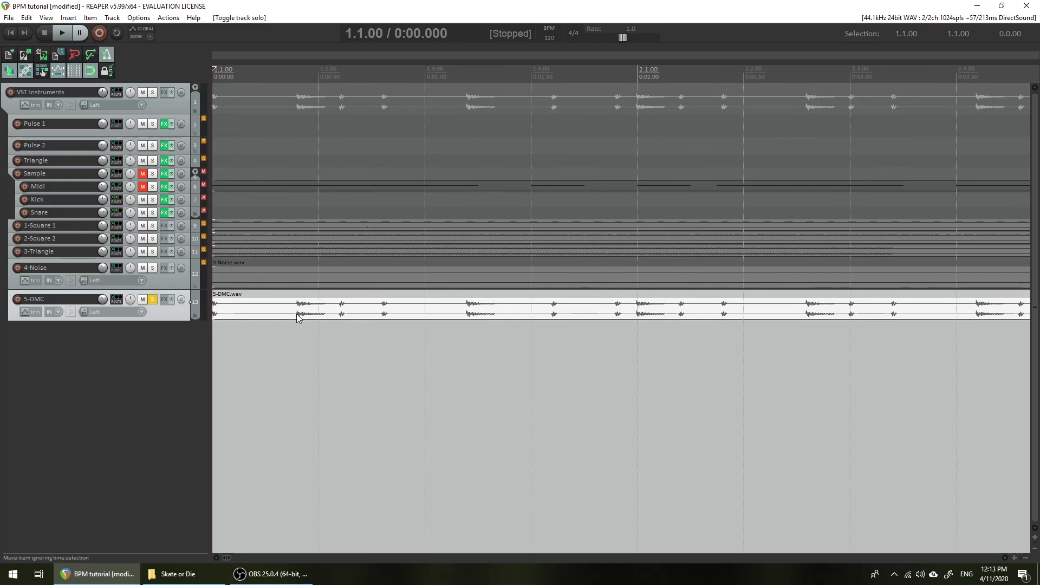
left_click(319, 76)
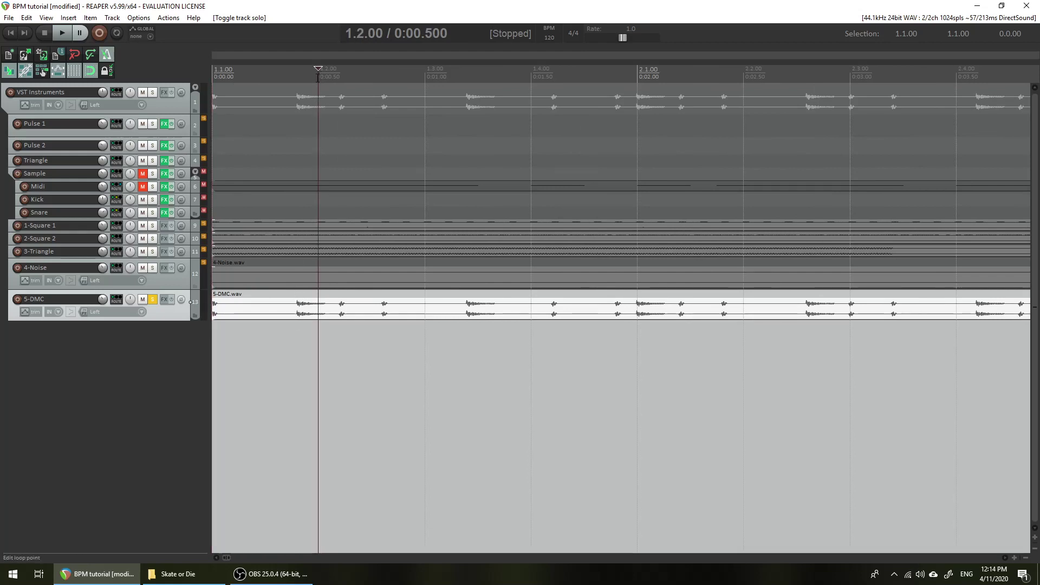
scroll(412, 399, "down", 8)
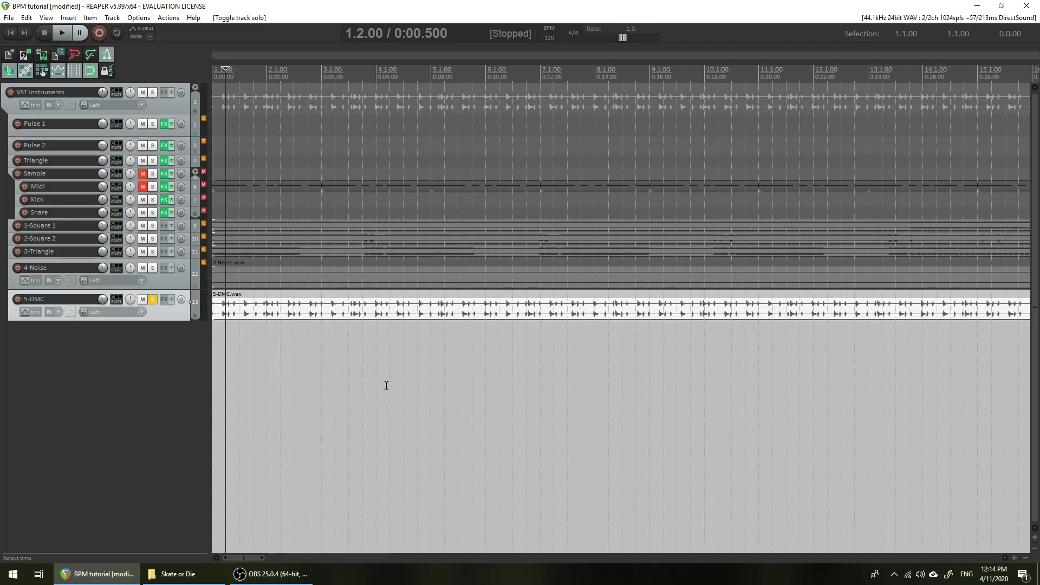
Set the item timebase of all five imported WAV items to Time in their media item properties.
scroll(387, 385, "up", 4)
left_click_drag(359, 359, 249, 224)
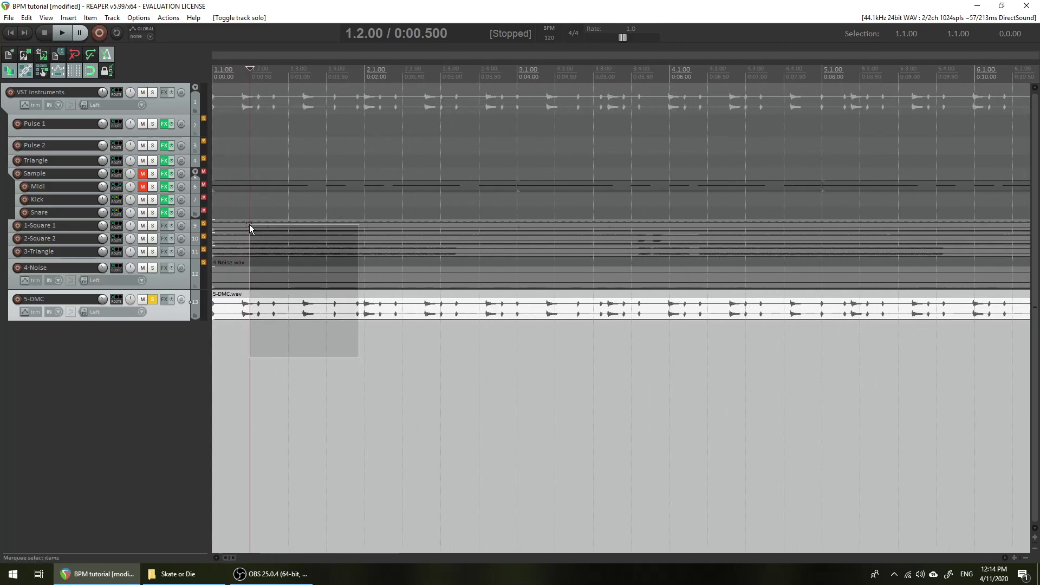
right_click(264, 226)
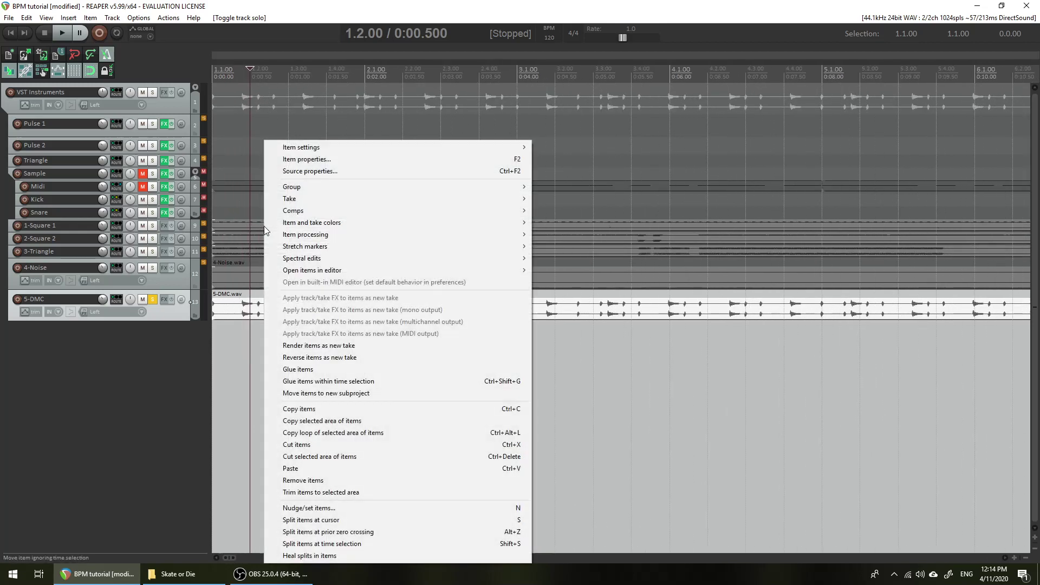
left_click(329, 160)
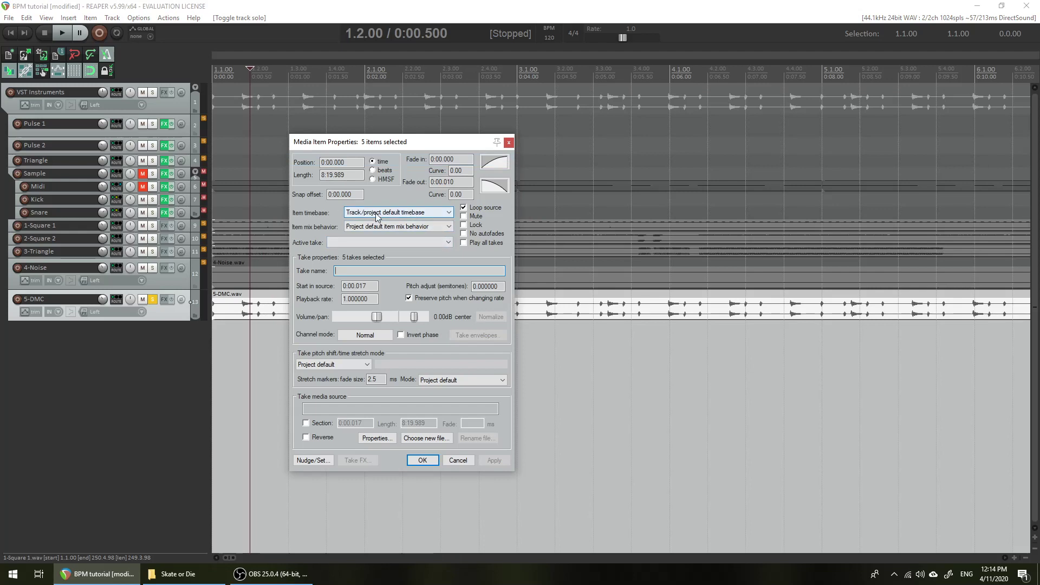
left_click(393, 213)
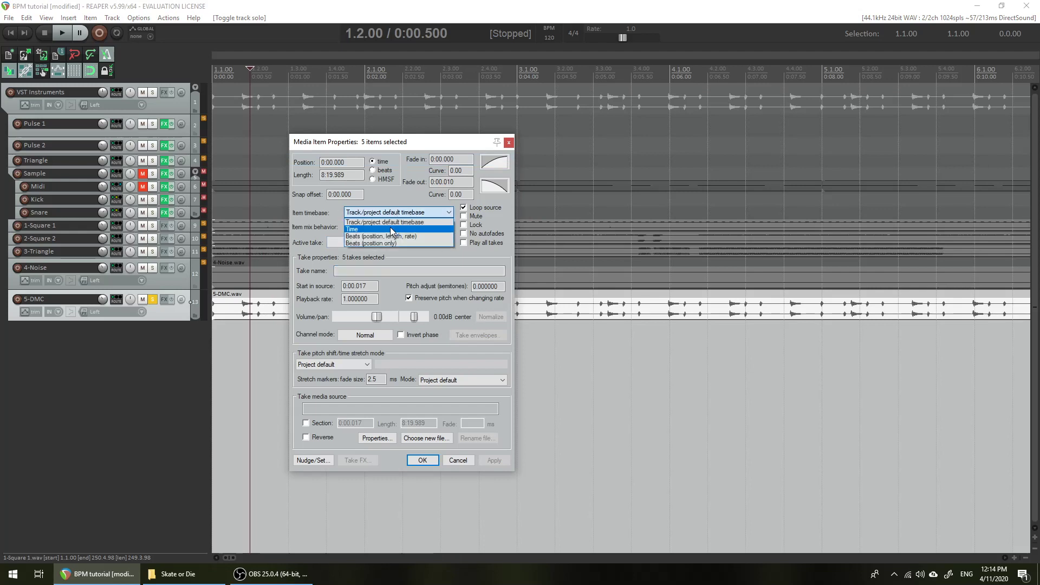
left_click(392, 230)
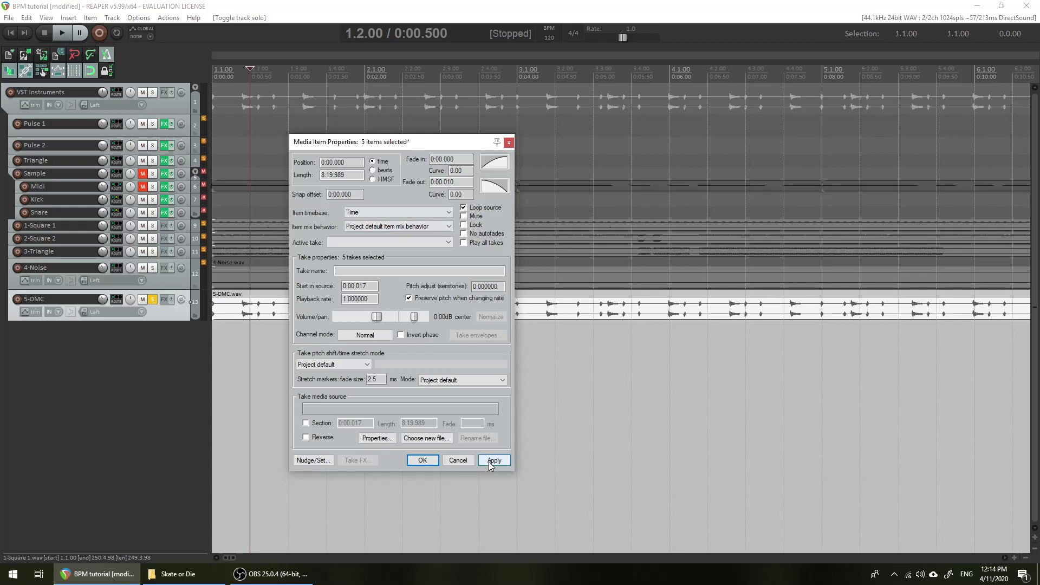
left_click(491, 461)
left_click(423, 461)
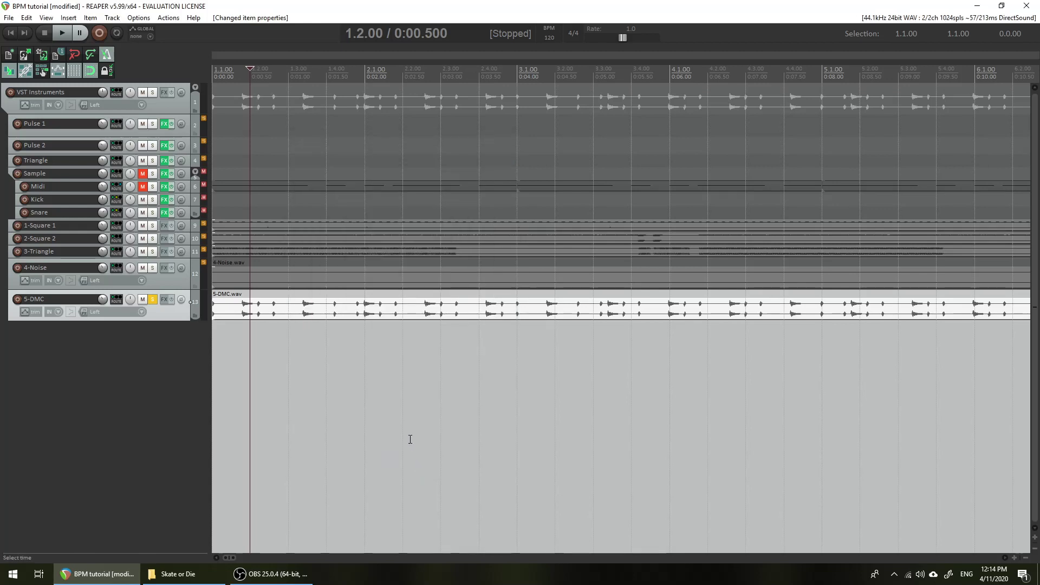
Place the edit cursor at 3.2.00 and raise the project tempo to 153 BPM while comparing the grid with the DMC drum hits.
left_click(557, 38)
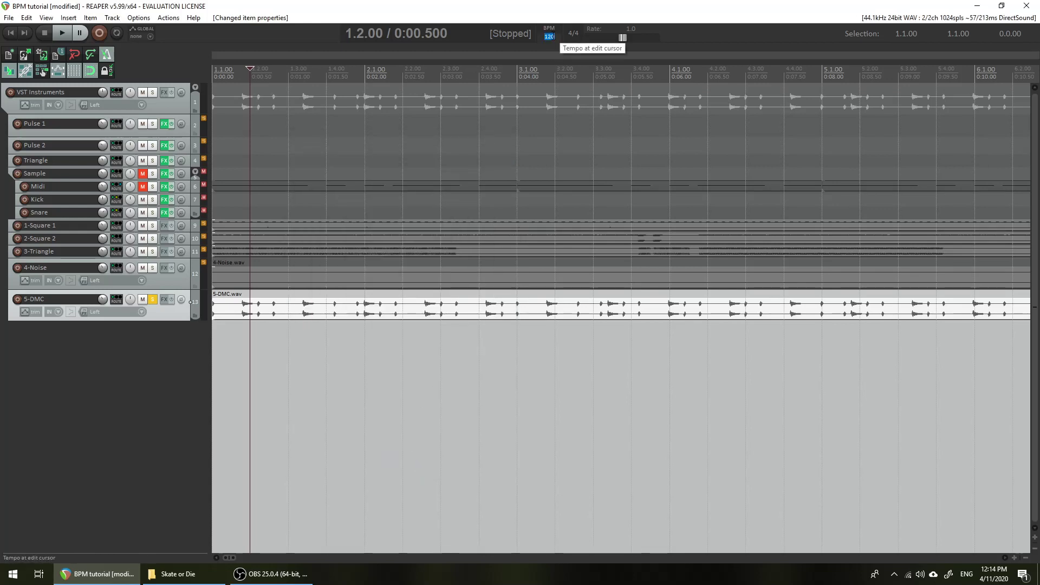
type("119")
left_click(558, 60)
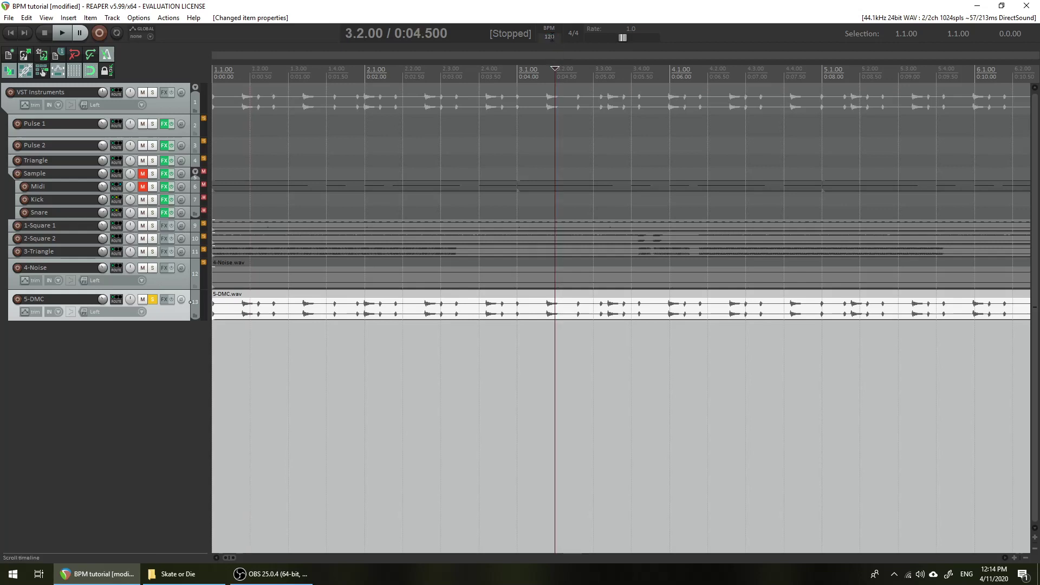
scroll(550, 36, "down", 4)
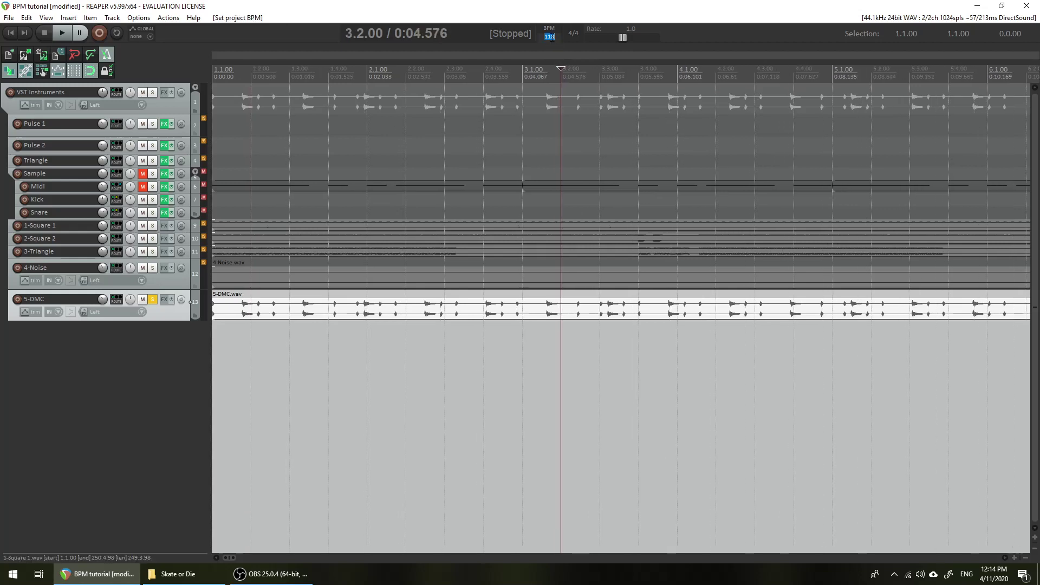
scroll(550, 37, "up", 20)
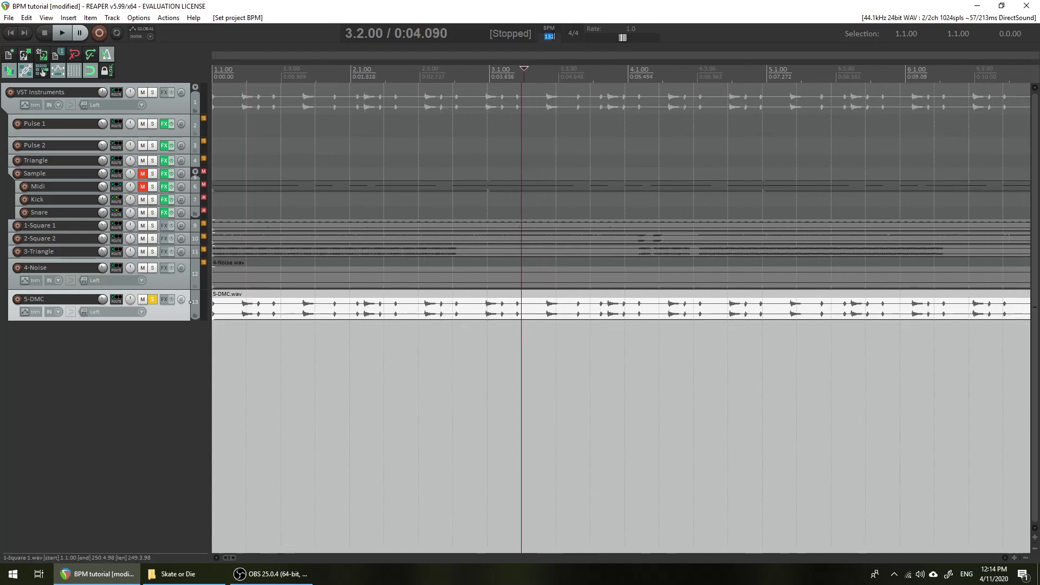
scroll(550, 36, "up", 11)
key("minus")
key("minus")
key("minus")
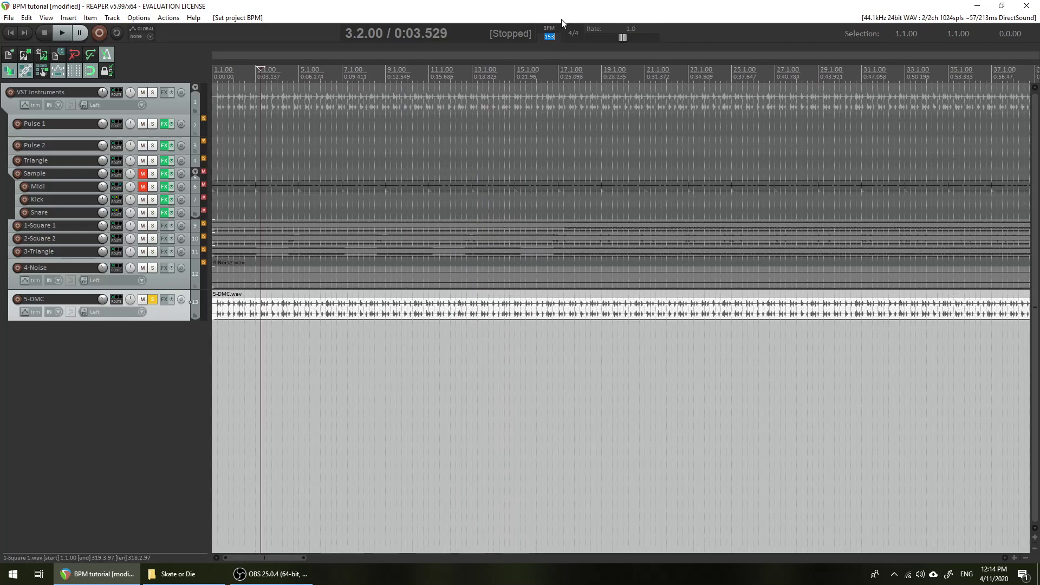
Lower the project tempo to 133.151 BPM in progressively finer adjustments.
scroll(555, 37, "down", 18)
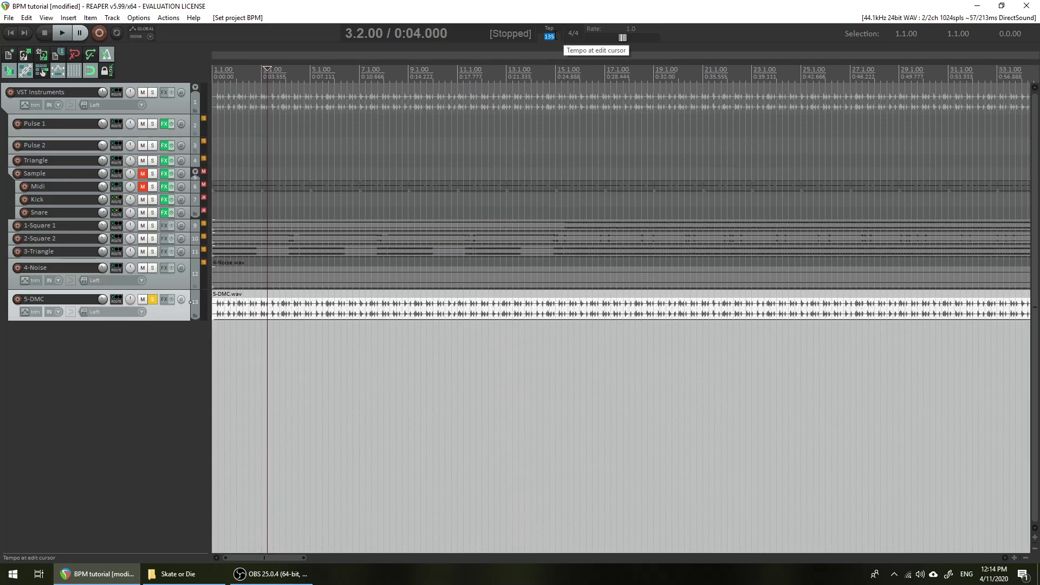
scroll(550, 36, "down", 17)
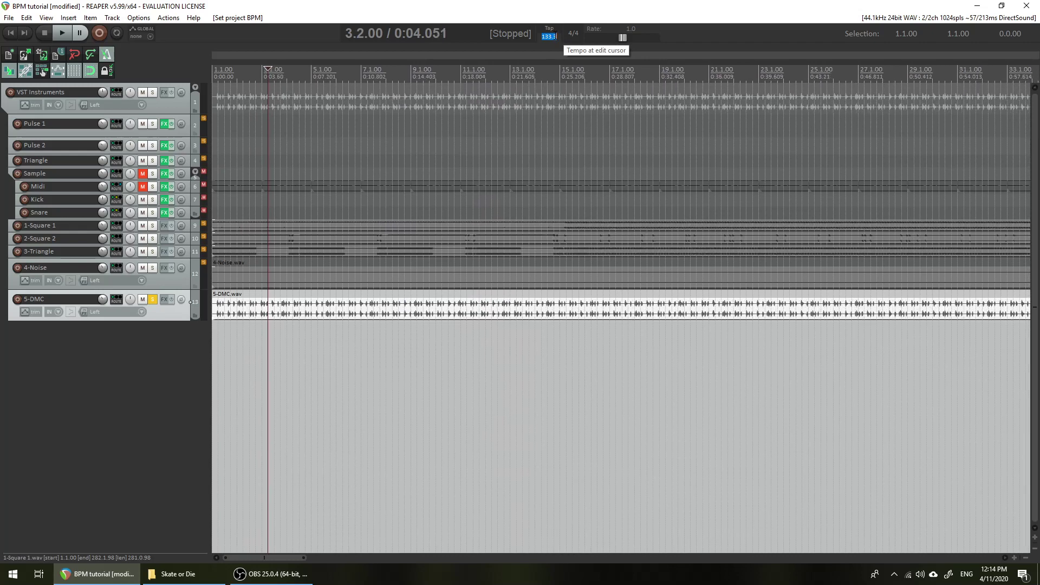
scroll(549, 36, "down", 3)
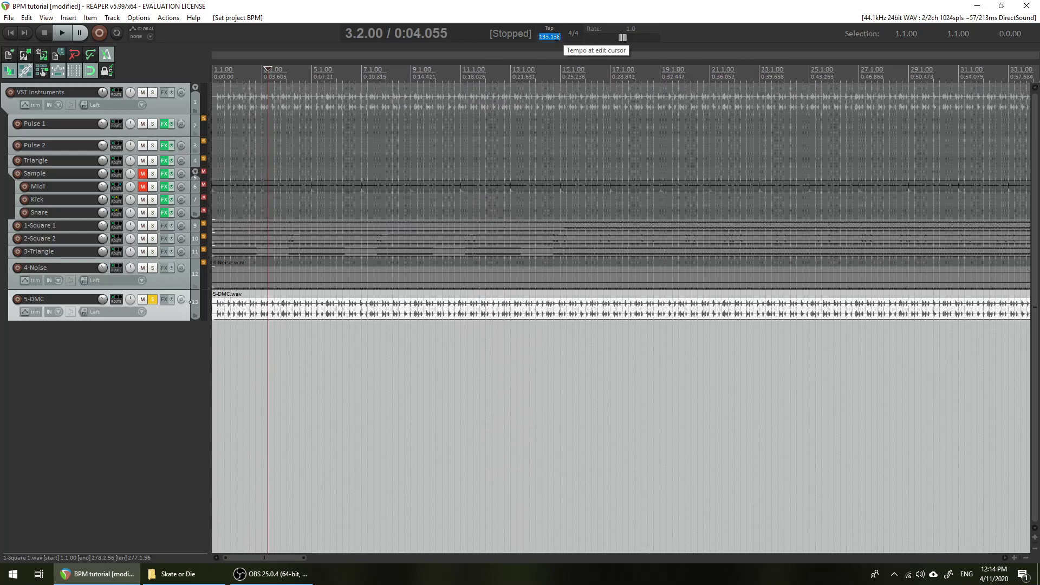
scroll(558, 36, "up", 1)
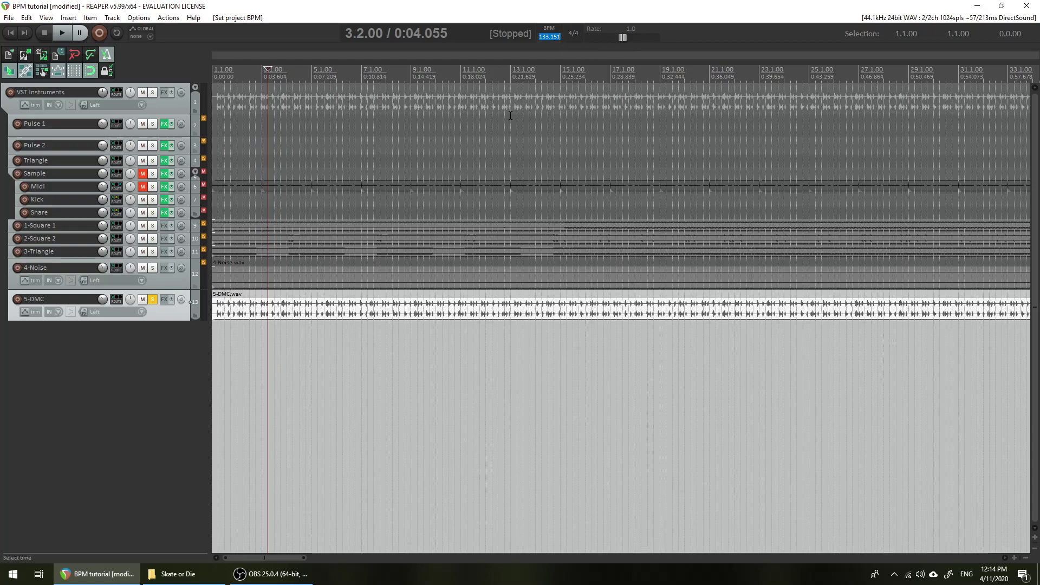
Move the edit cursor to 1.2.00 and set the tempo to 151.151 BPM to align that beat with the first large DMC hit.
left_click(219, 76)
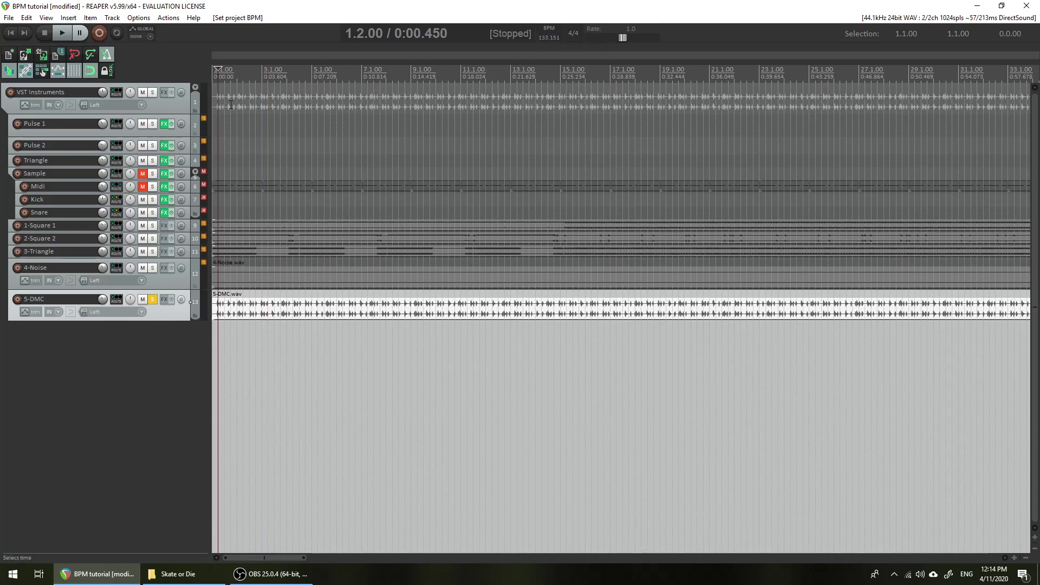
scroll(391, 315, "up", 8)
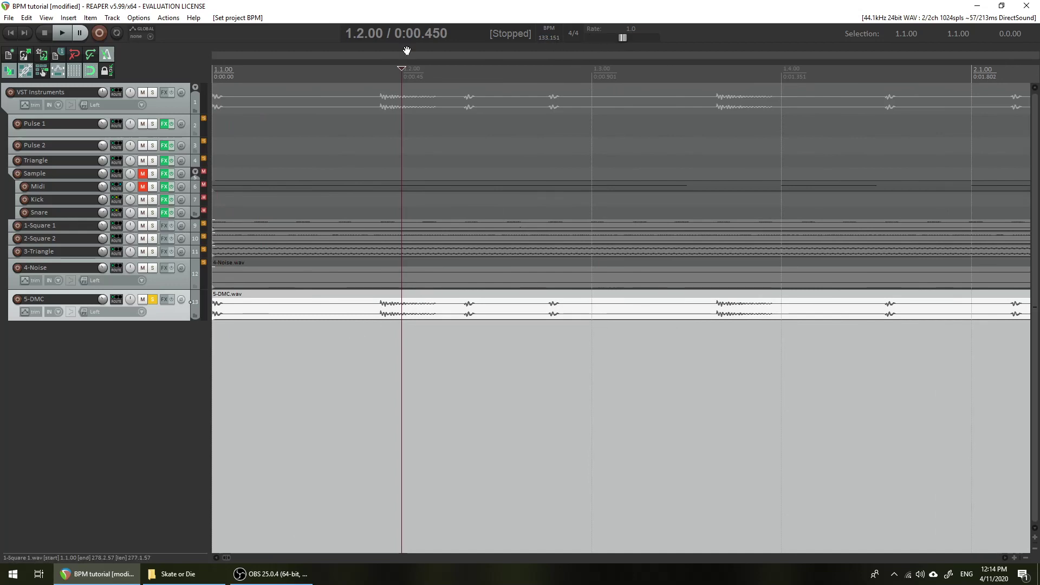
scroll(559, 36, "down", 3)
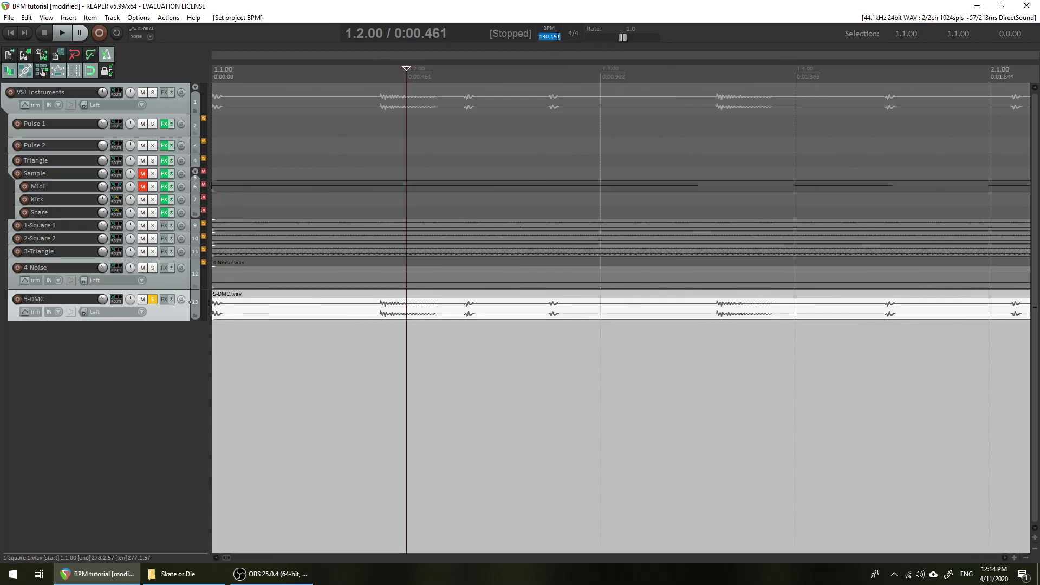
scroll(559, 37, "up", 14)
scroll(550, 36, "up", 7)
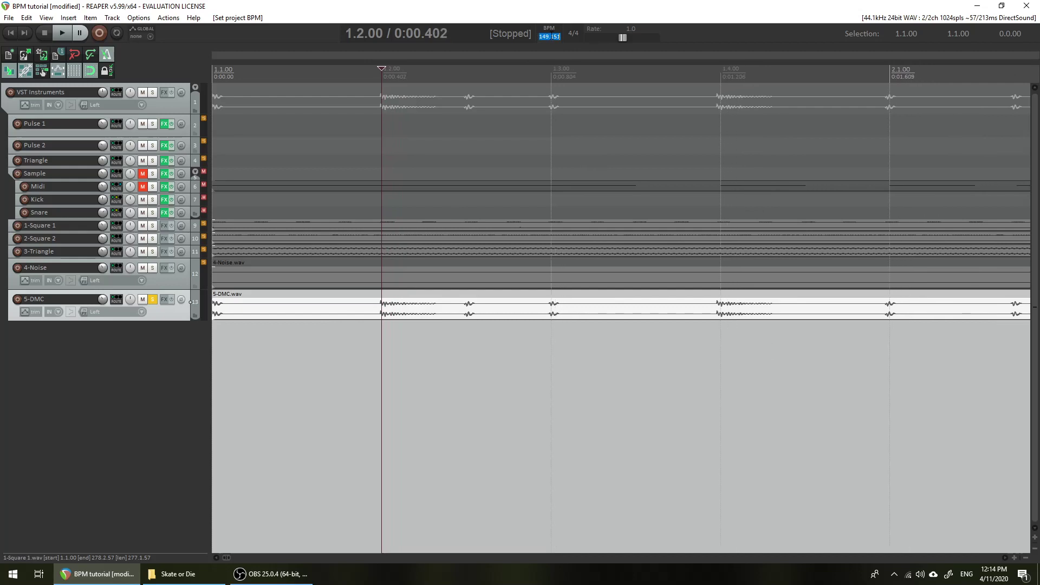
Place the edit cursor at 1.4.00 and fine-tune the tempo to 150.181 BPM so the beat meets the start of the DMC hit.
left_click(717, 80)
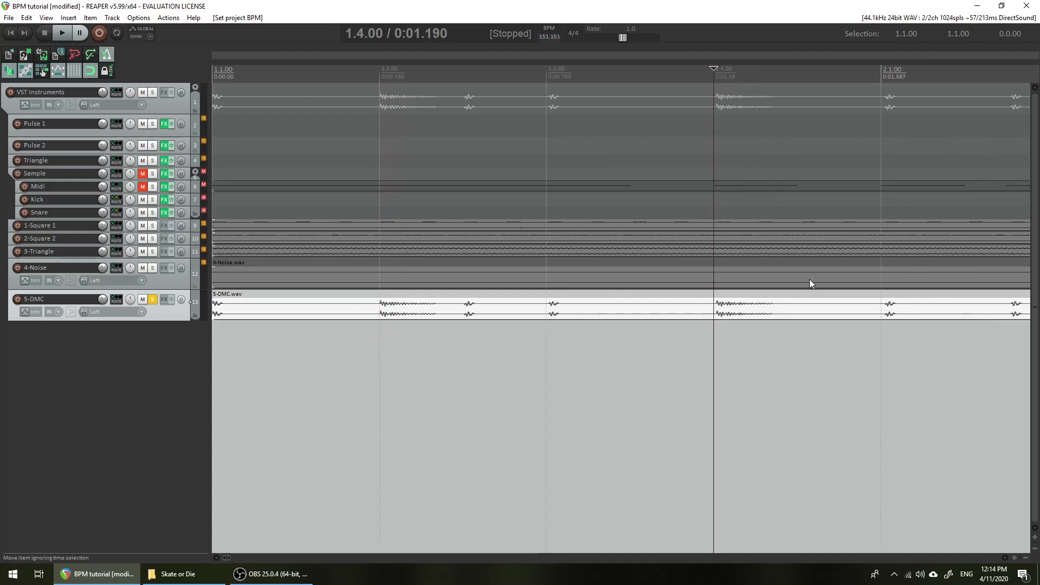
key("space")
key("space")
scroll(555, 36, "down", 1)
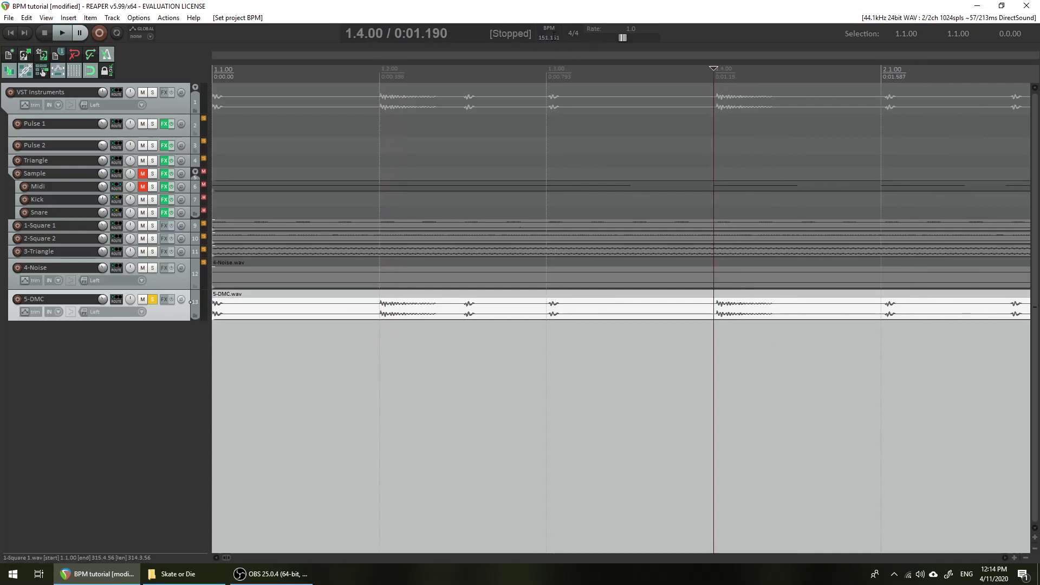
double_click(549, 37)
scroll(720, 315, "up", 3)
scroll(676, 313, "up", 2)
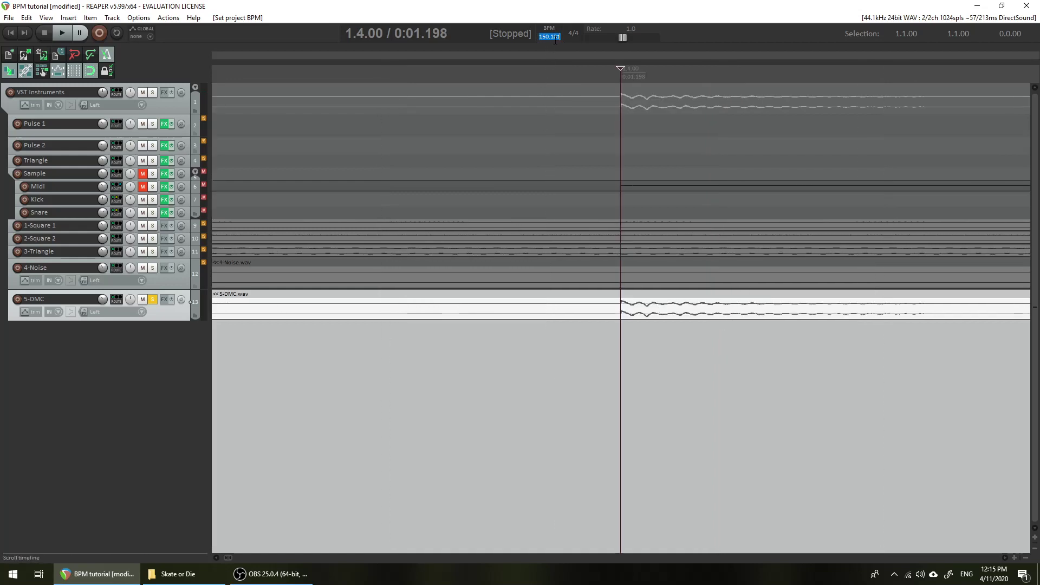
Check the DMC drum hits against the bar lines at 3.1.00 and 5.1.00, playing briefly from both positions.
scroll(743, 313, "down", 3)
scroll(739, 303, "down", 2)
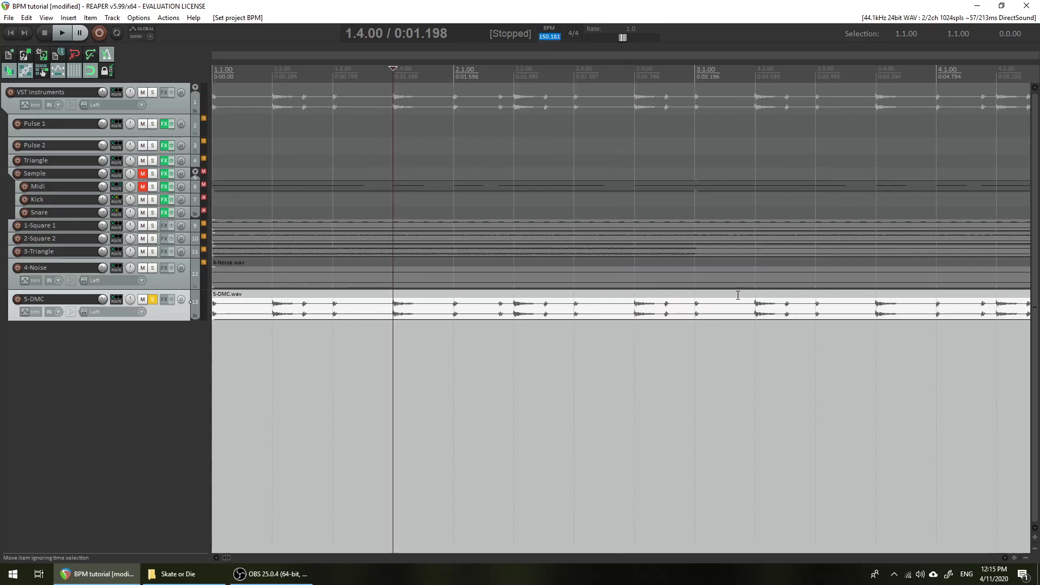
left_click(692, 72)
scroll(705, 292, "up", 6)
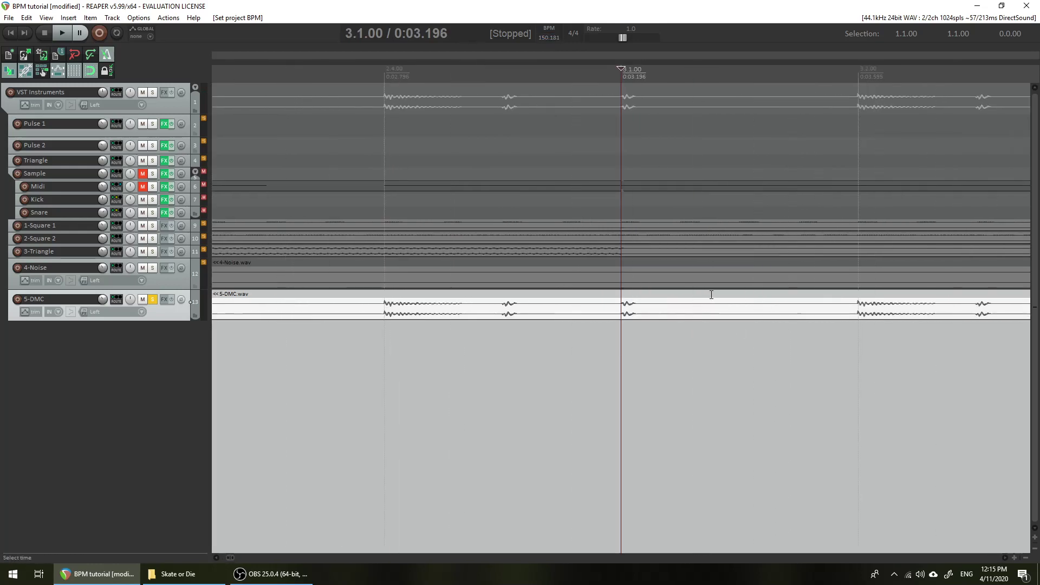
scroll(744, 257, "down", 6)
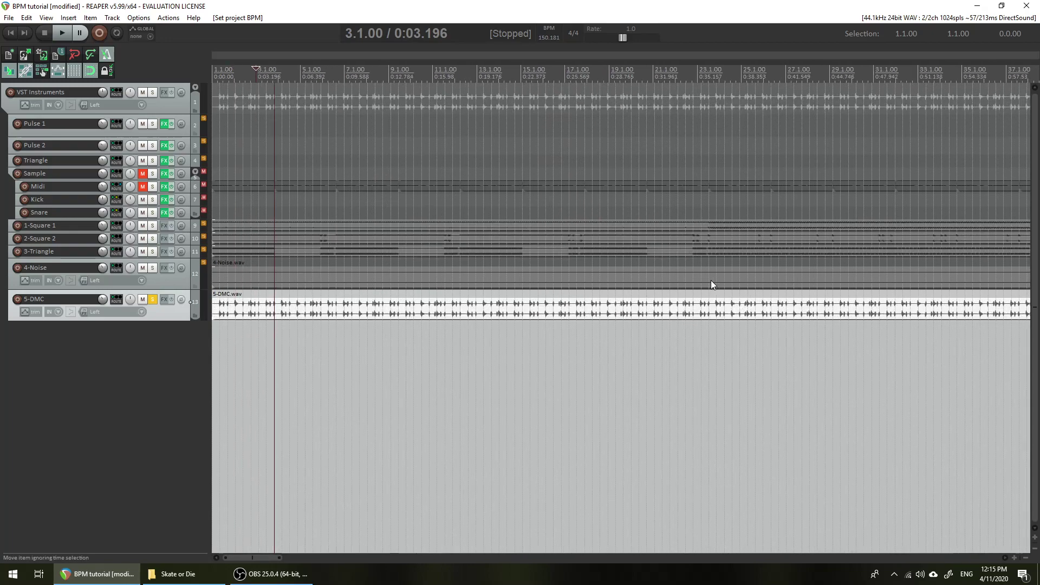
key("space")
key("space")
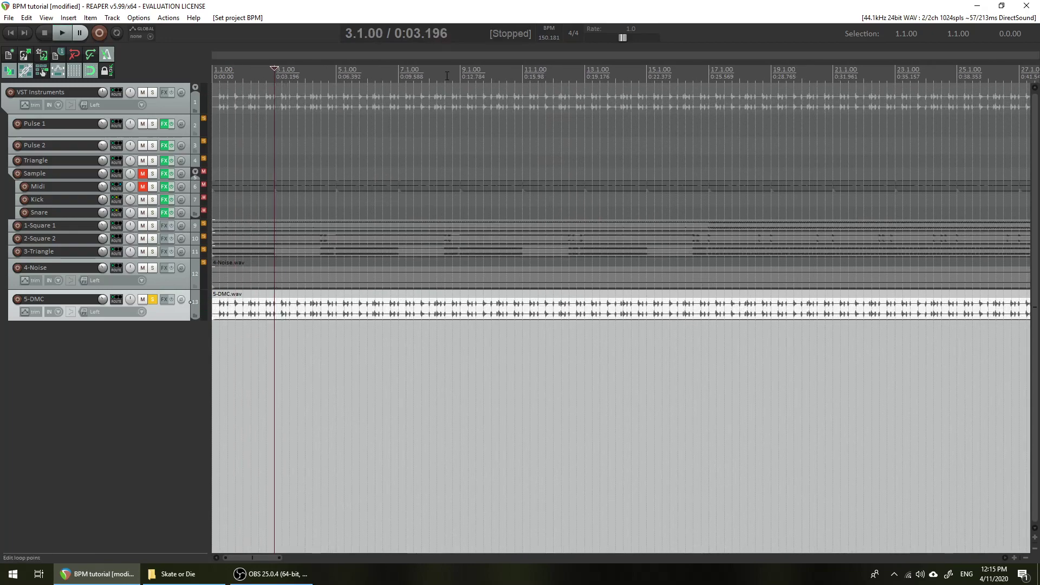
left_click(336, 73)
scroll(466, 319, "up", 5)
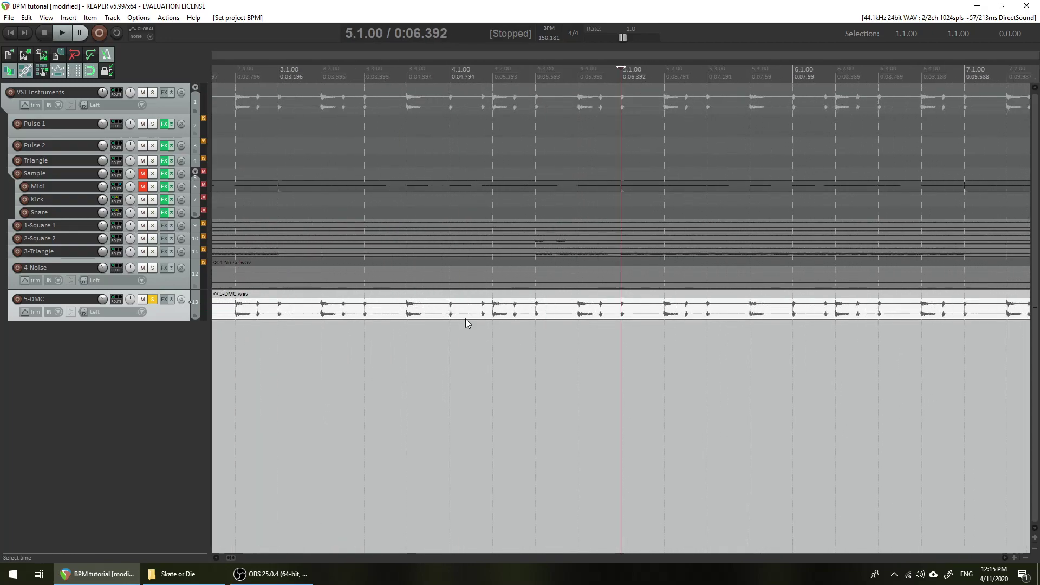
key("space")
key("space")
scroll(586, 304, "up", 5)
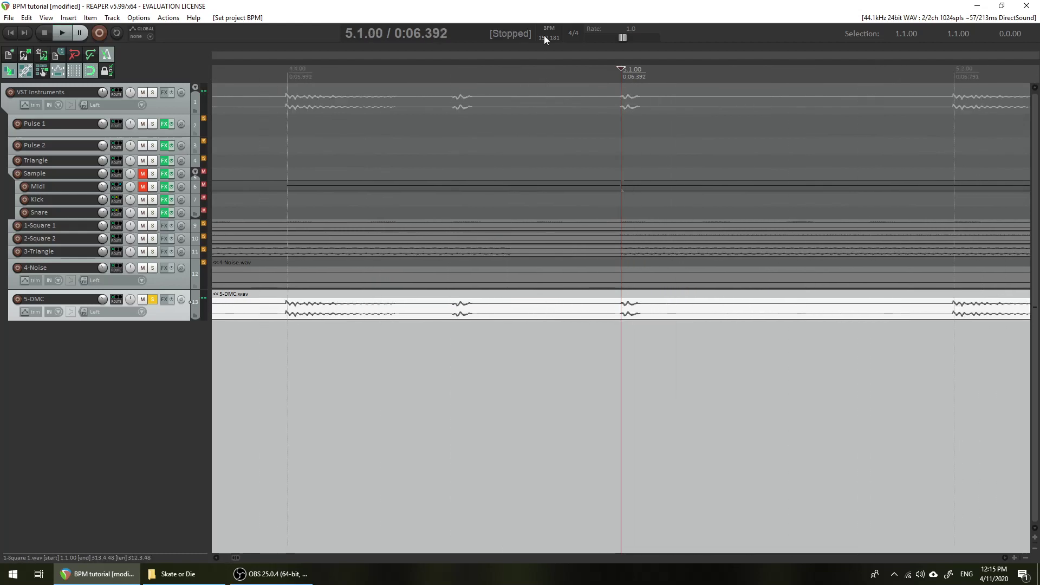
Enlarge the 5-DMC track and fine-tune the tempo to 150.234 BPM against its drum hit at 5.1.00.
scroll(544, 34, "up", 1)
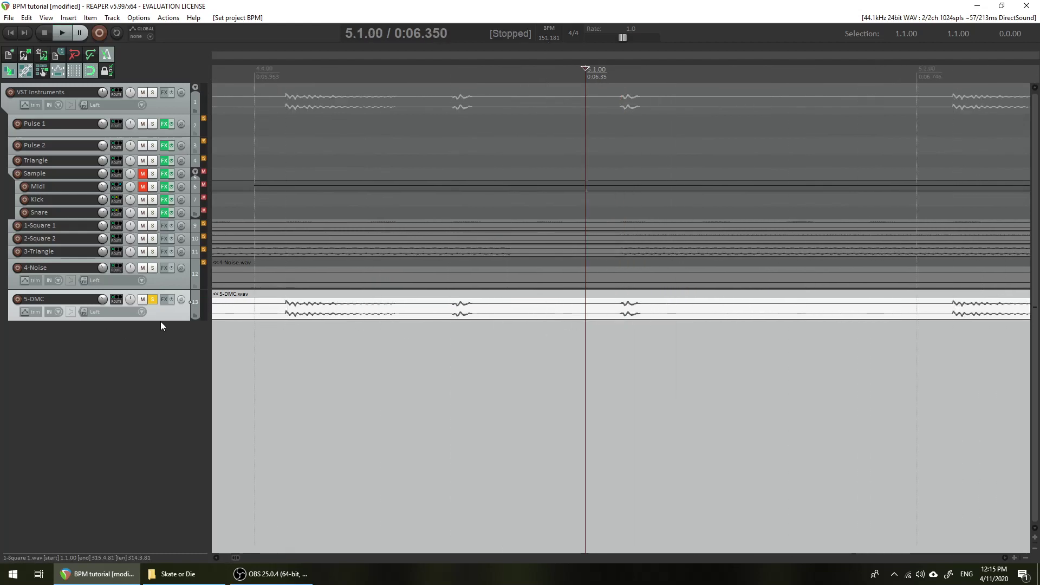
left_click_drag(160, 324, 153, 428)
key("space")
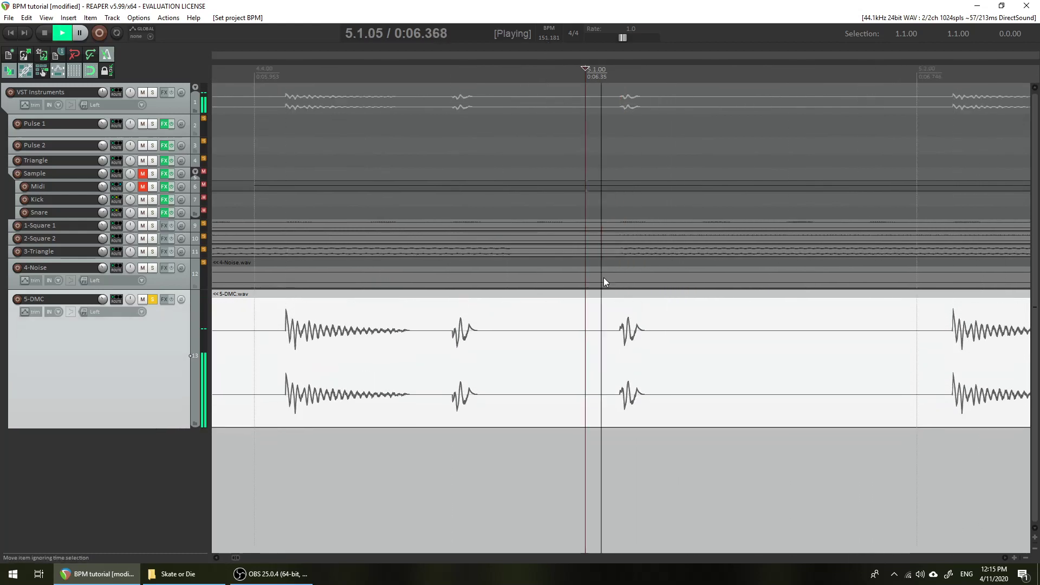
key("space")
double_click(550, 37)
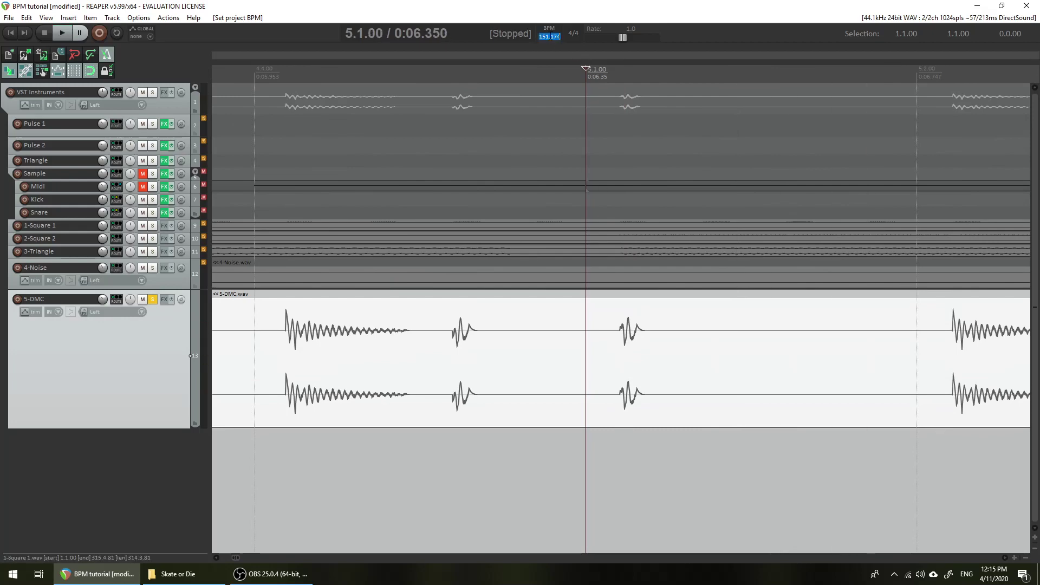
left_click_drag(549, 36, 549, 46)
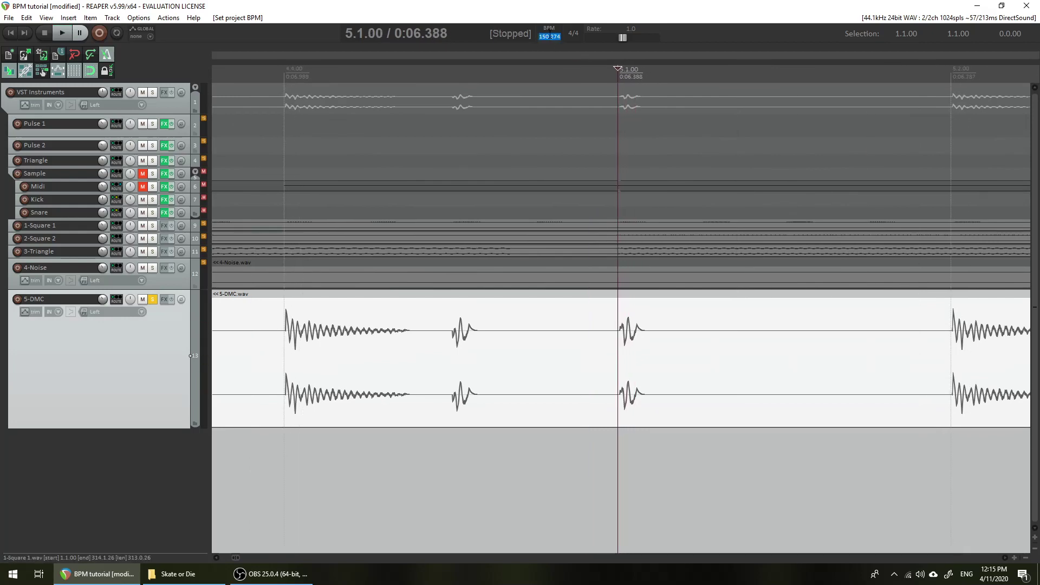
scroll(715, 346, "down", 10)
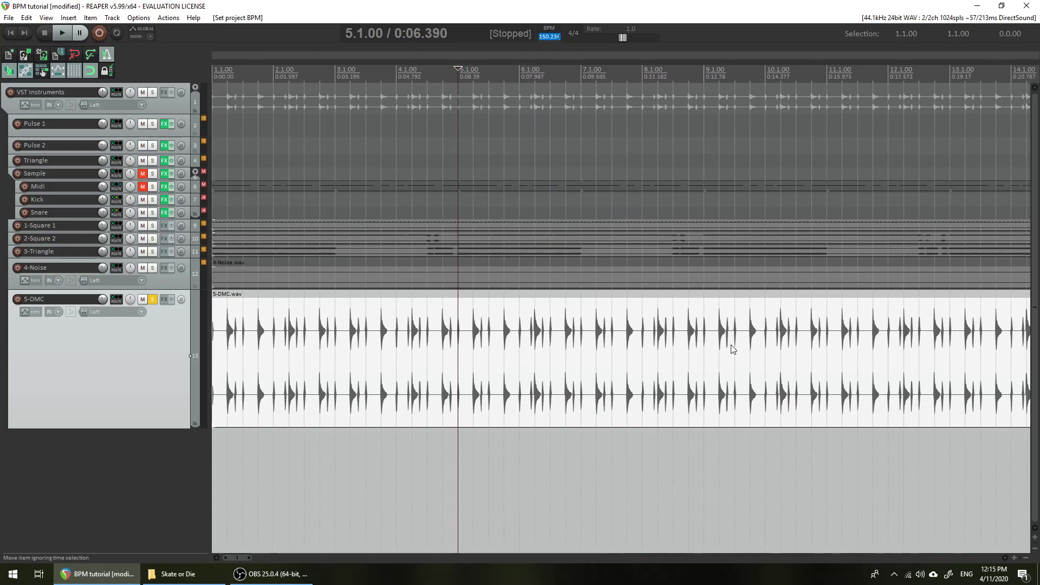
Examine how the 5-DMC drum hits line up with the beat grid around 5.1.00 and over the following bars.
scroll(464, 496, "up", 2)
scroll(465, 497, "down", 3)
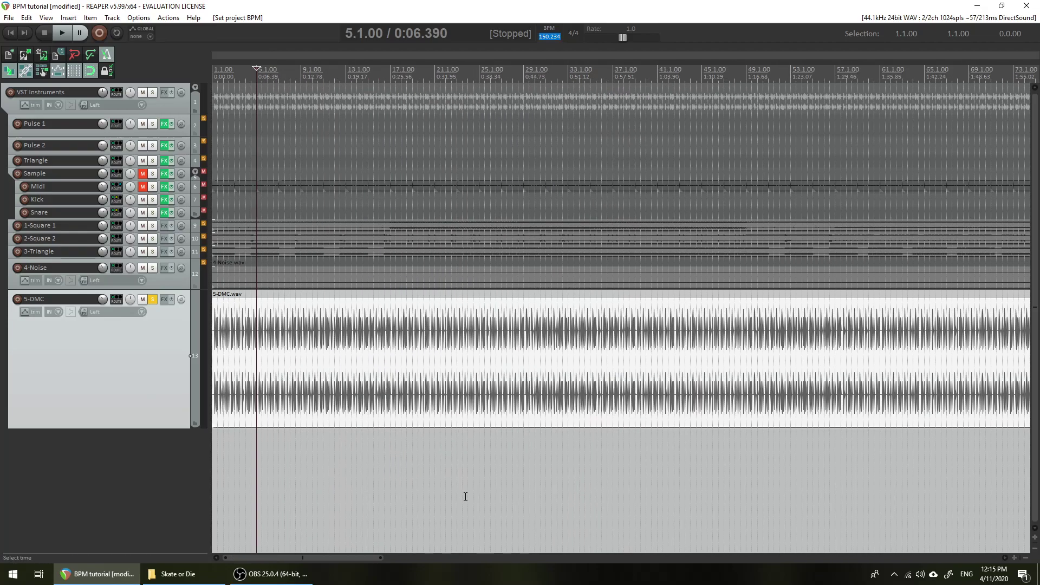
scroll(467, 490, "up", 3)
scroll(496, 493, "down", 2)
scroll(496, 493, "down", 2)
scroll(645, 479, "up", 3)
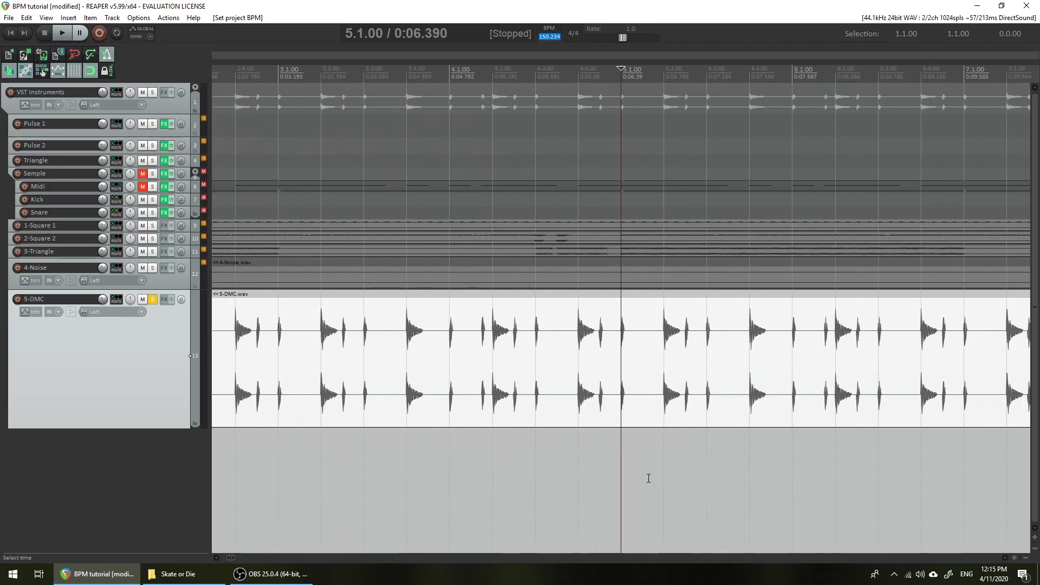
scroll(620, 492, "down", 3)
scroll(603, 482, "up", 2)
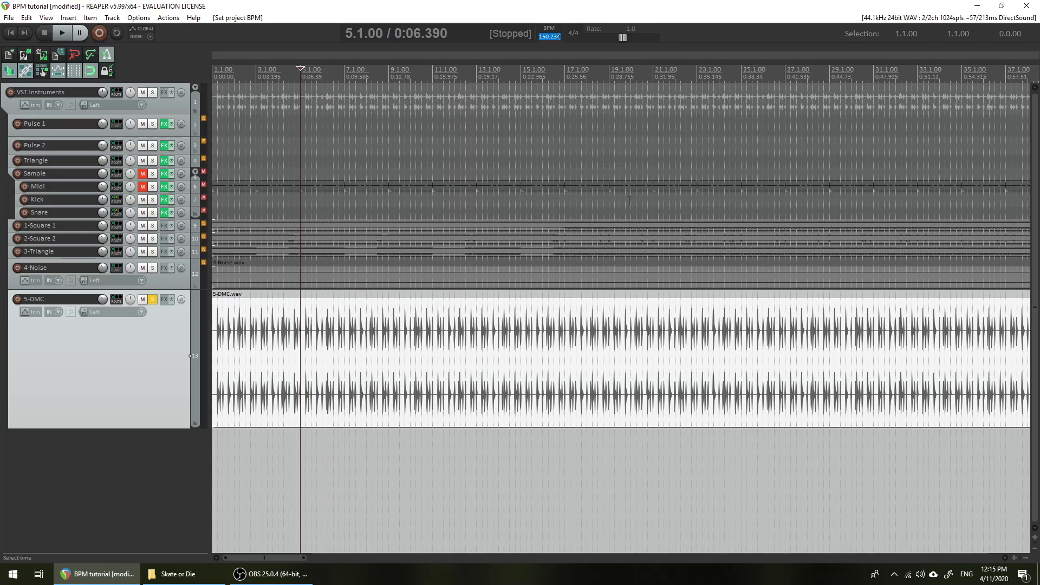
Move the edit cursor to 19.1.00 and fine-tune the tempo to 150.223 BPM against the DMC hit there.
left_click(611, 301)
scroll(634, 286, "up", 8)
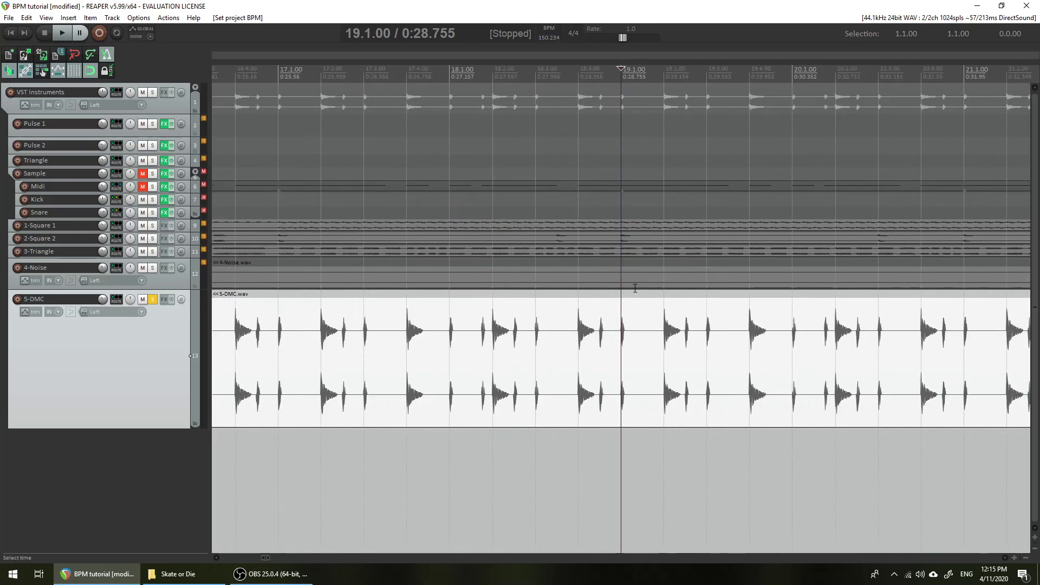
double_click(549, 36)
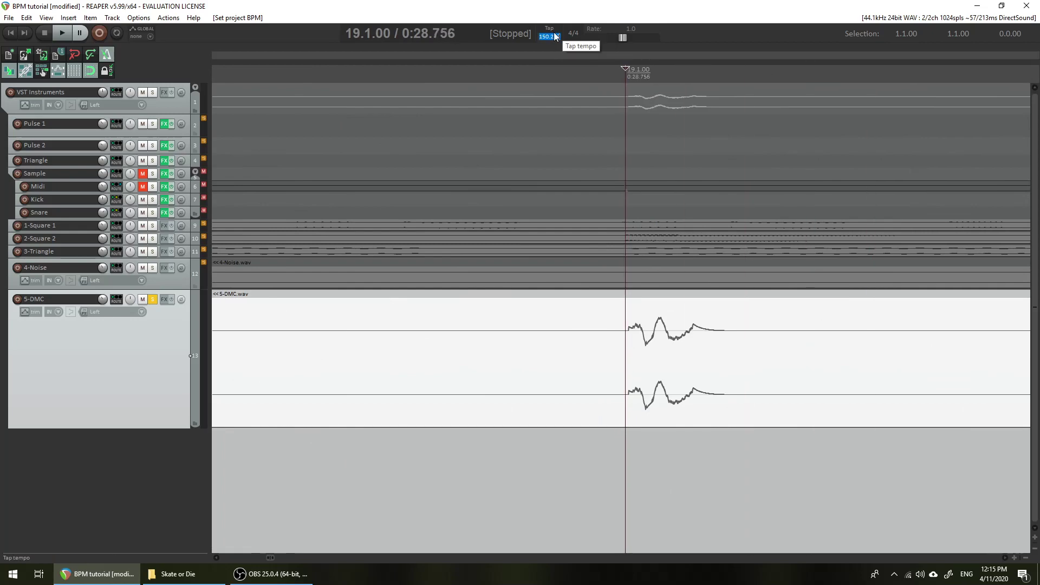
scroll(752, 325, "down", 7)
scroll(752, 326, "down", 5)
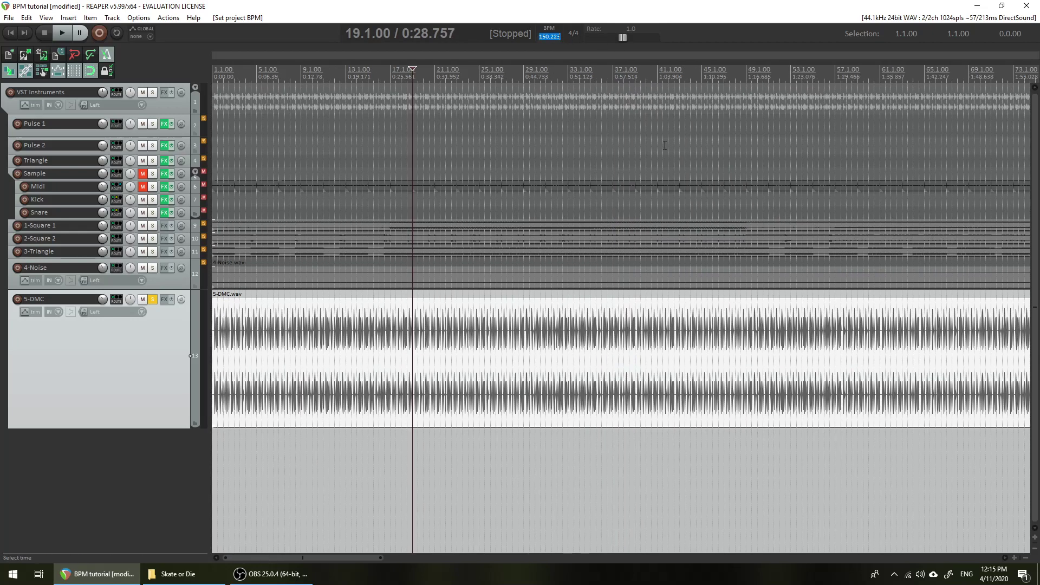
Place the edit cursor at 33.1.00 and check the bar line against the start of the DMC hit.
left_click(567, 76)
scroll(614, 353, "up", 15)
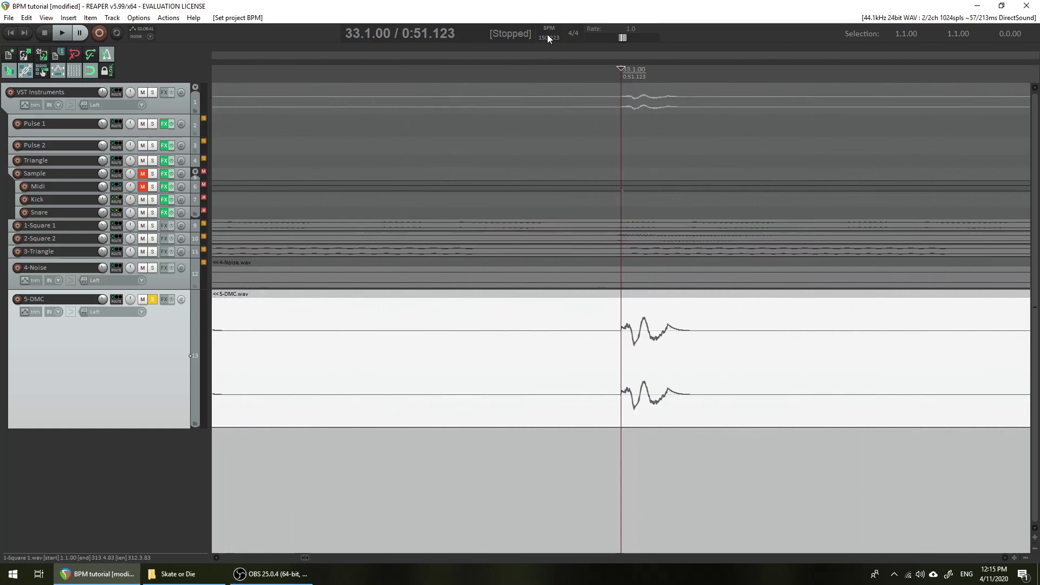
scroll(727, 282, "down", 15)
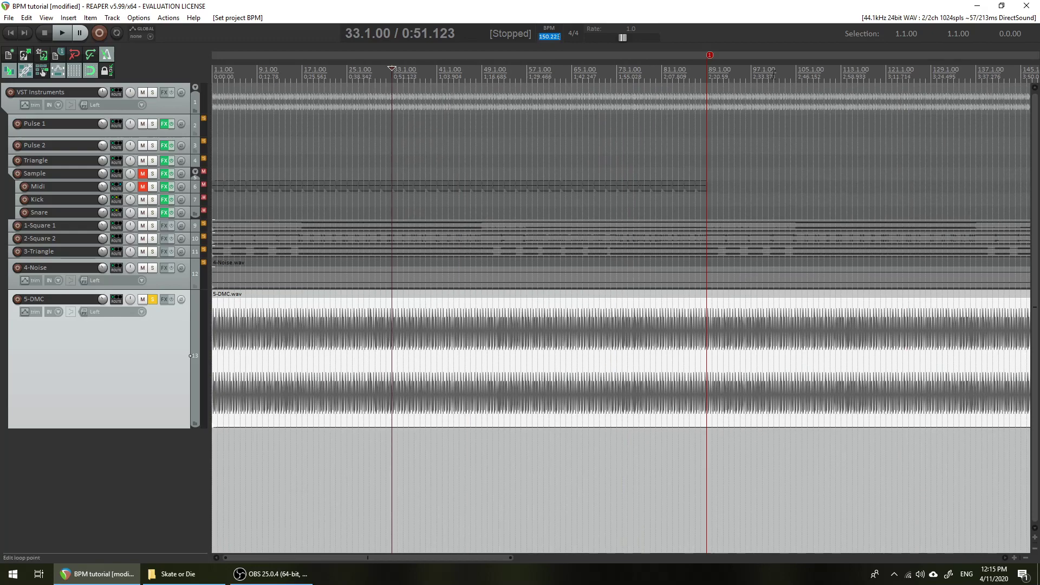
Move the edit cursor to 81.1.00 and fine-tune the tempo to 150.228 BPM against the DMC hit there.
left_click(663, 78)
scroll(698, 403, "up", 10)
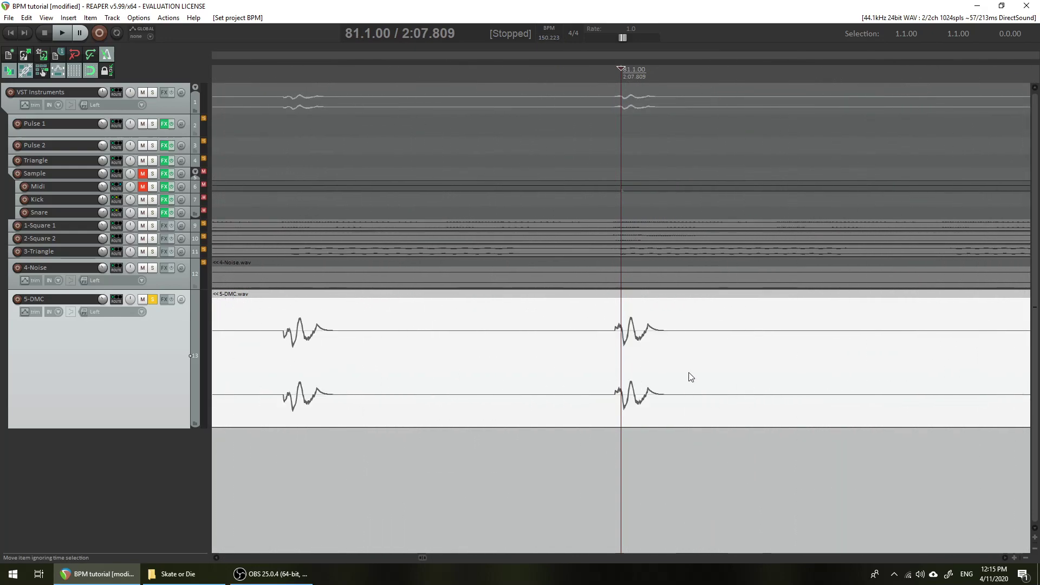
left_click_drag(550, 36, 550, 31)
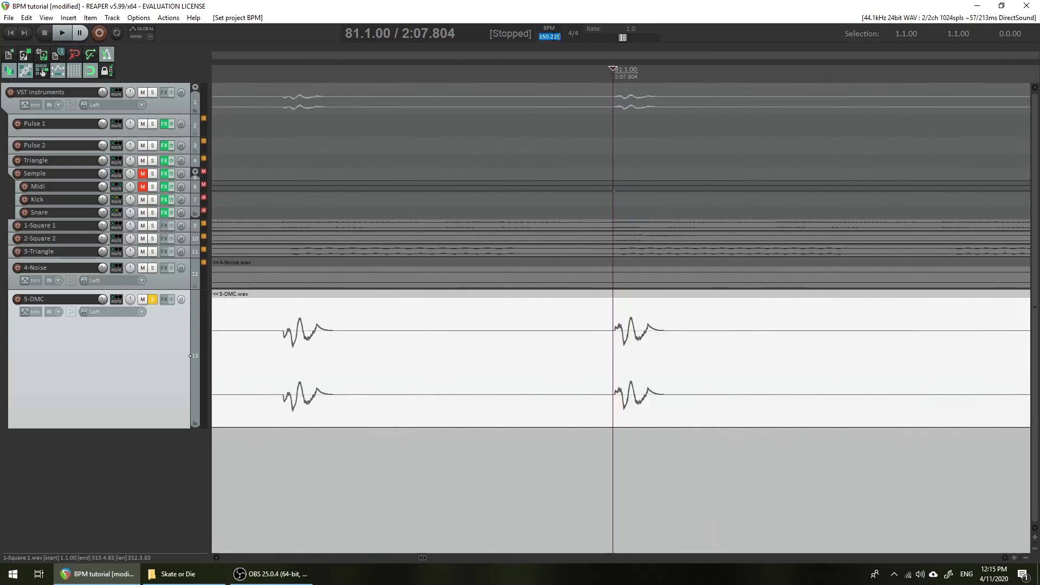
scroll(769, 332, "down", 10)
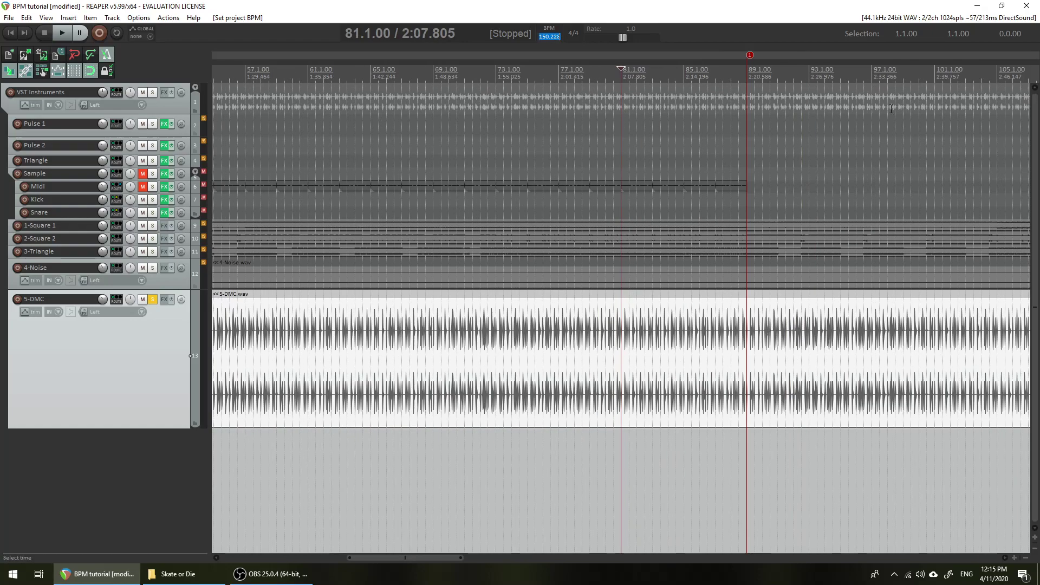
Place the edit cursor at 101.1.00 and check the bar line against the start of the DMC hit.
left_click(921, 389)
left_click(936, 389)
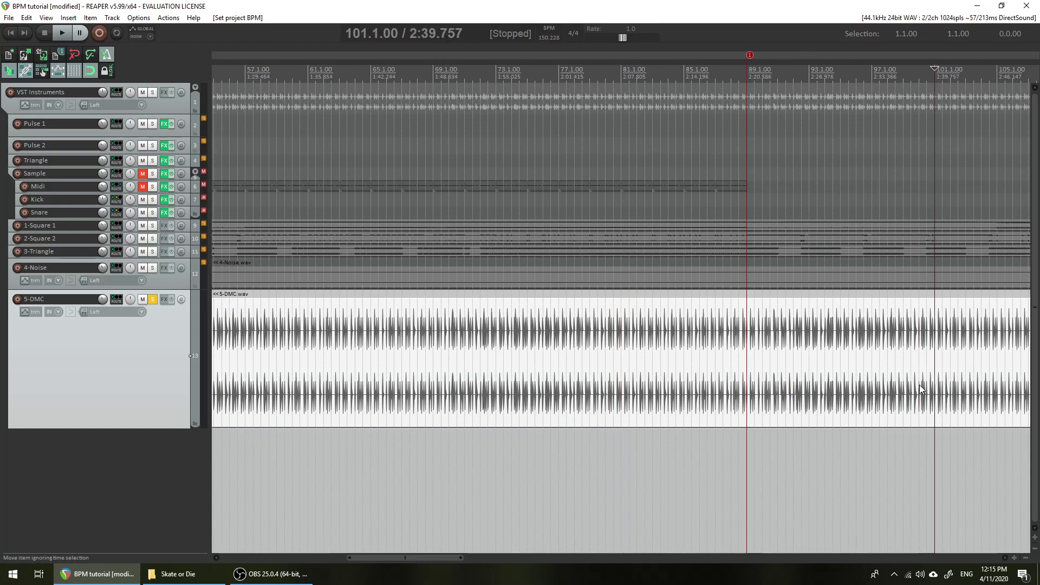
scroll(857, 355, "up", 10)
scroll(851, 349, "up", 3)
scroll(696, 336, "down", 15)
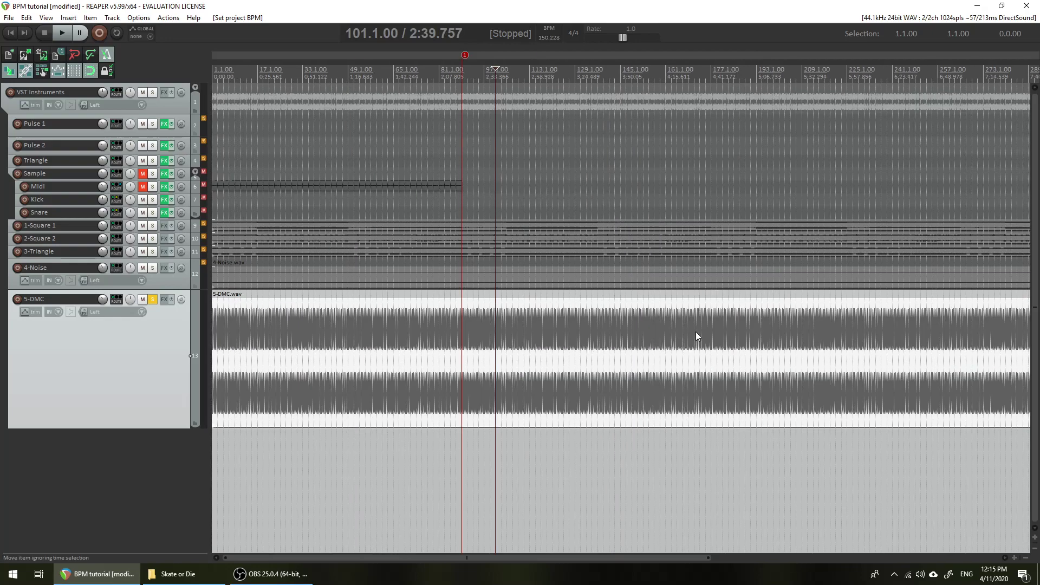
Play the soloed 5-DMC track from 101.1.00 while looking over the full length of the recording, then stop playback.
scroll(390, 309, "up", 1)
key("space")
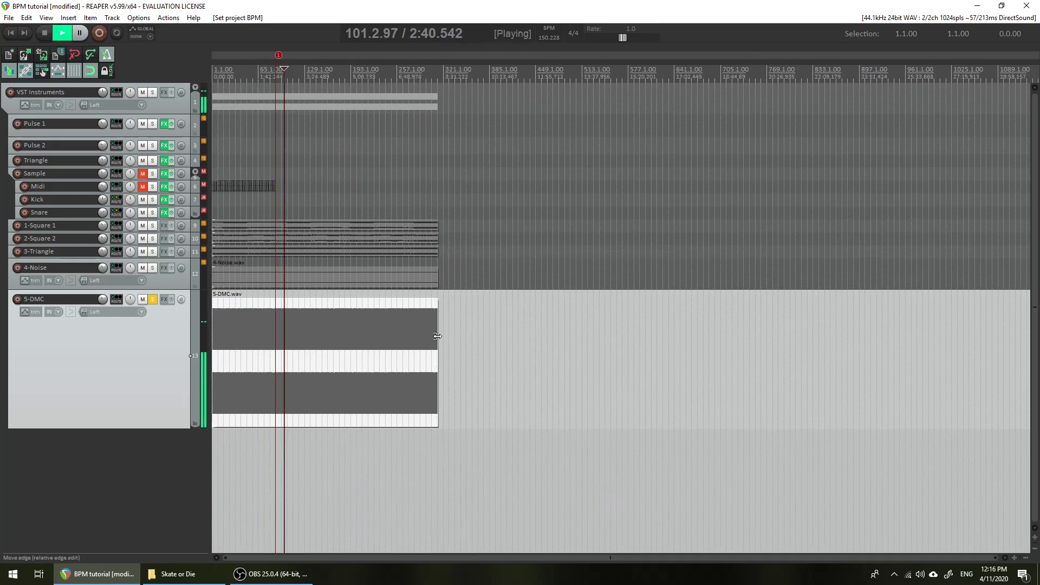
scroll(436, 339, "up", 3)
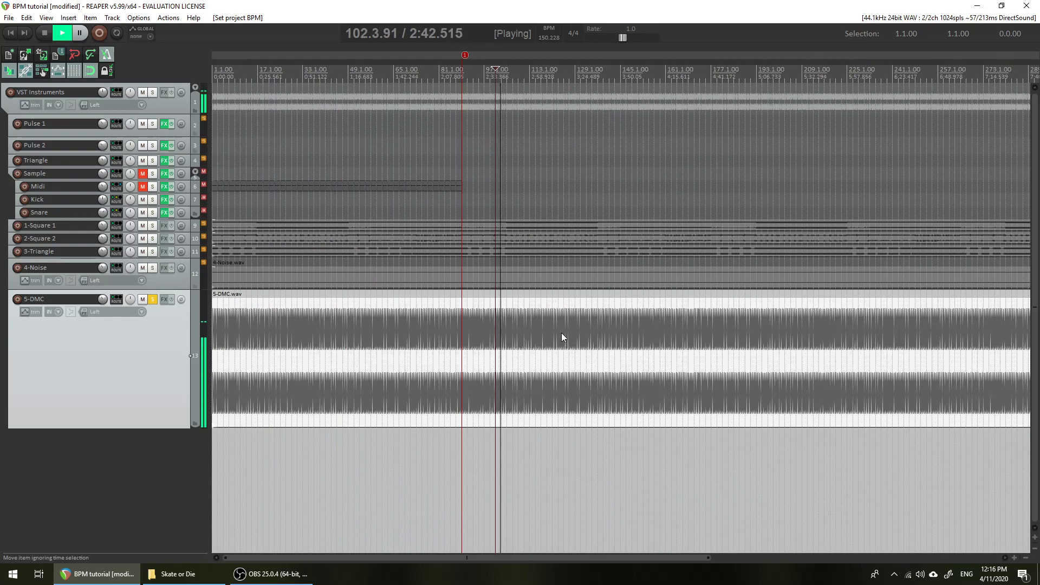
scroll(601, 250, "down", 2)
scroll(587, 222, "up", 4)
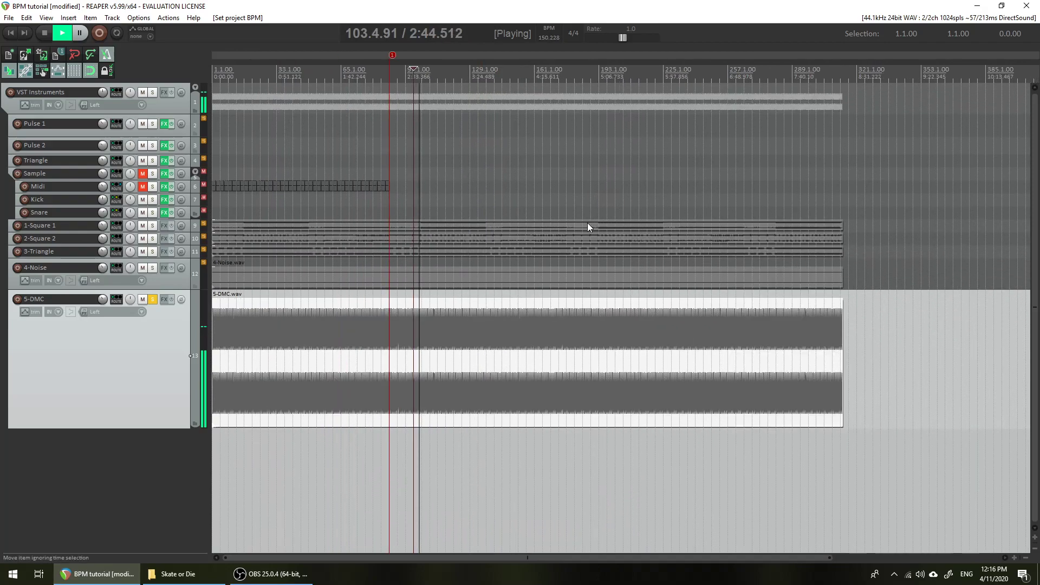
key("space")
scroll(571, 235, "down", 2)
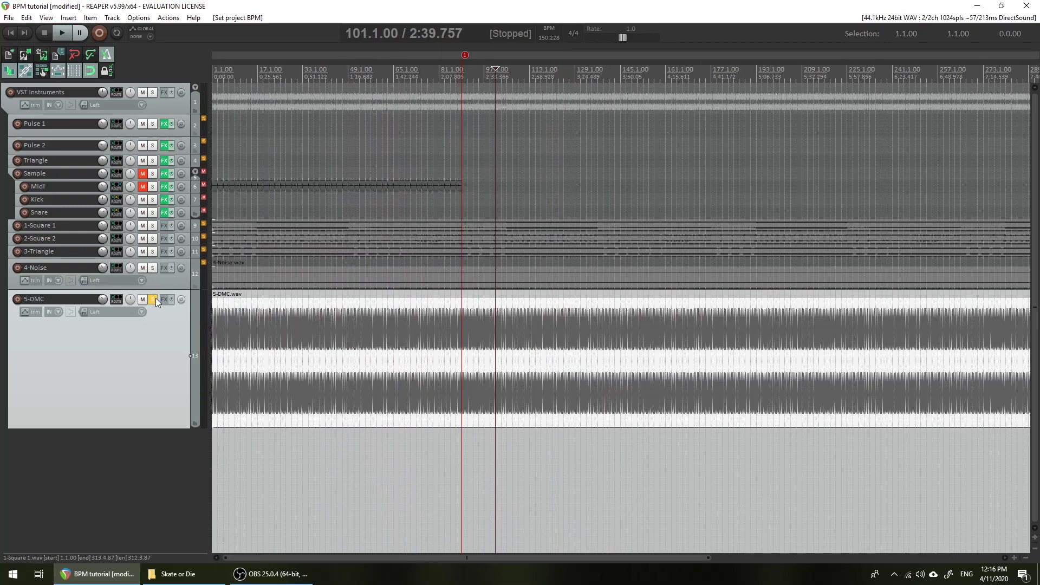
Unsolo the 5-DMC track and play all channels together from 81.1.00.
left_click(153, 299)
scroll(502, 319, "down", 2)
scroll(502, 319, "up", 2)
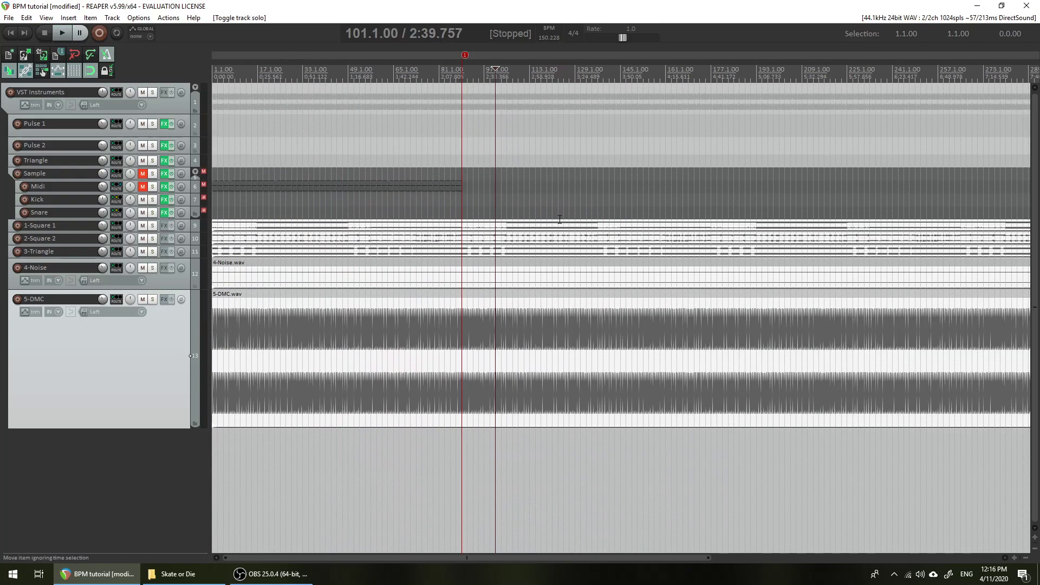
left_click(442, 80)
scroll(655, 295, "up", 3)
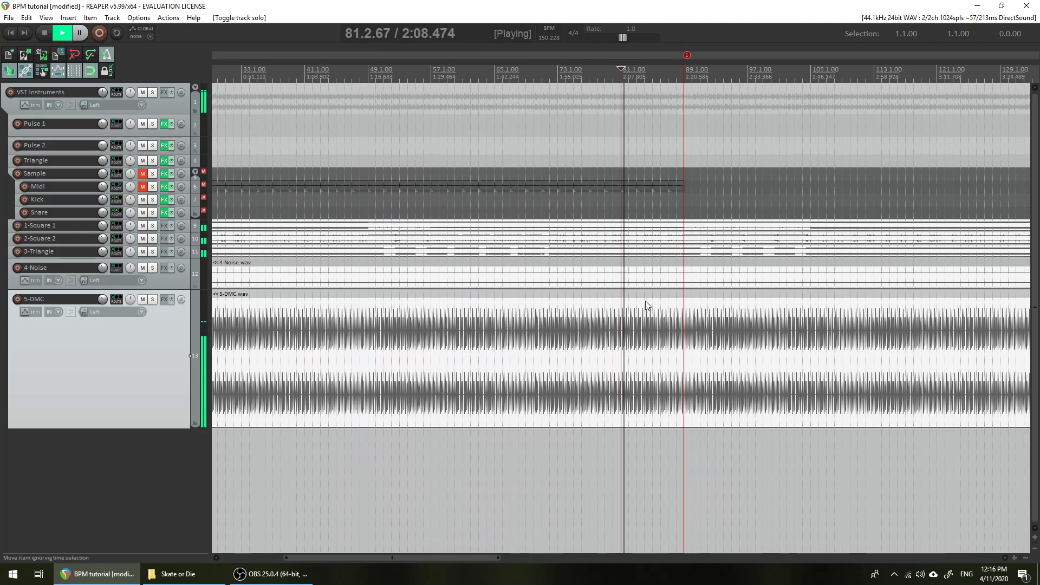
key("space")
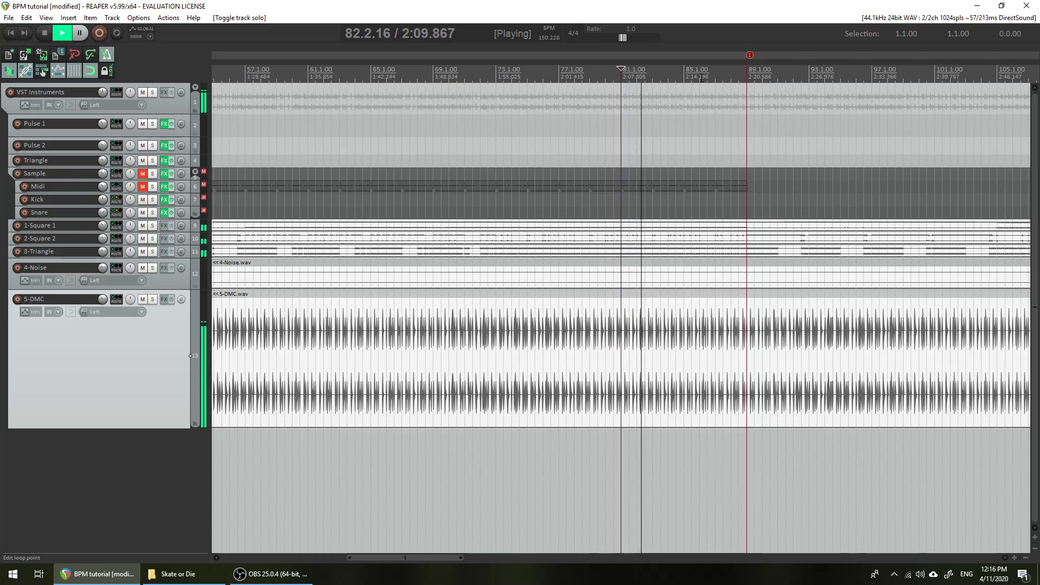
Play the full mix from 88.1.00 across 89.1.00 and check the bar line there against the DMC hit.
left_click(731, 76)
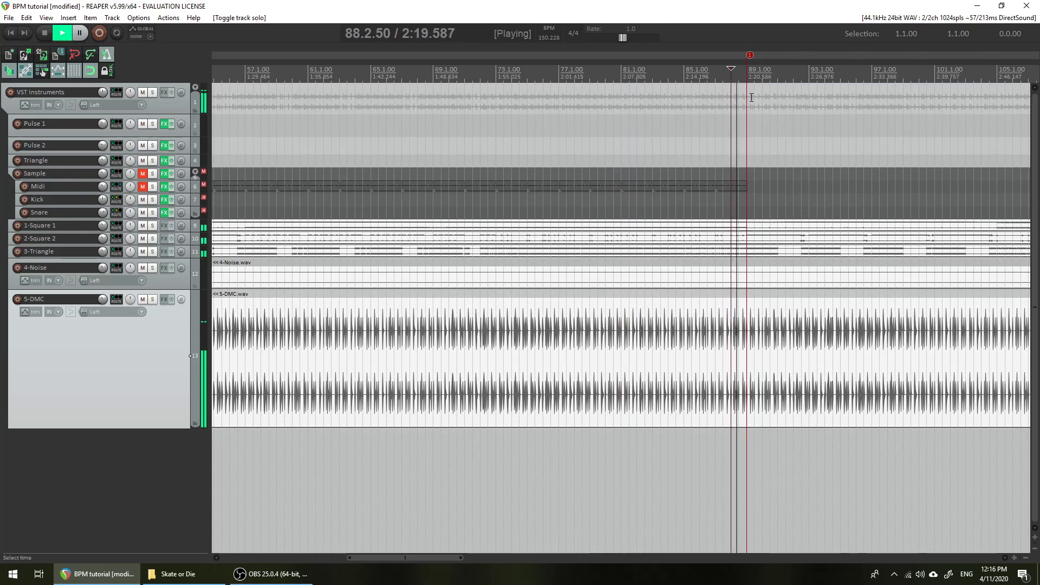
key("space")
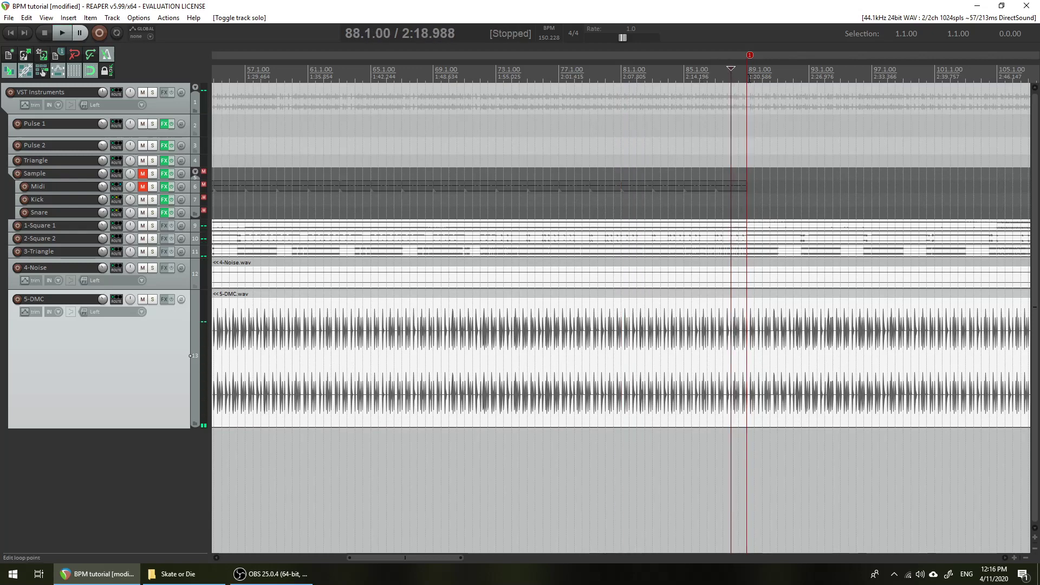
key("space")
scroll(826, 426, "up", 5)
scroll(824, 422, "up", 5)
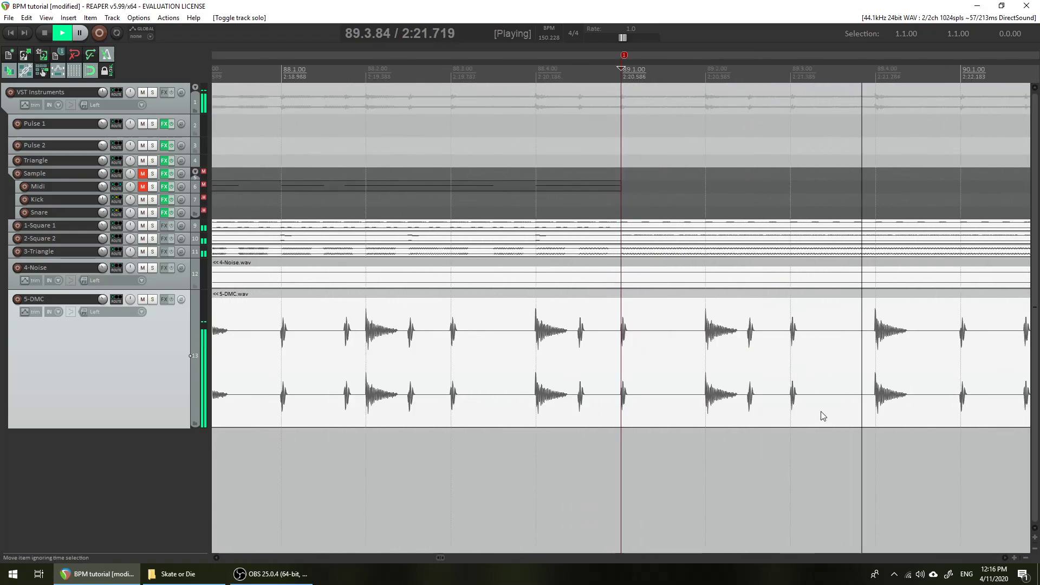
key("space")
scroll(764, 316, "up", 2)
scroll(764, 315, "down", 4)
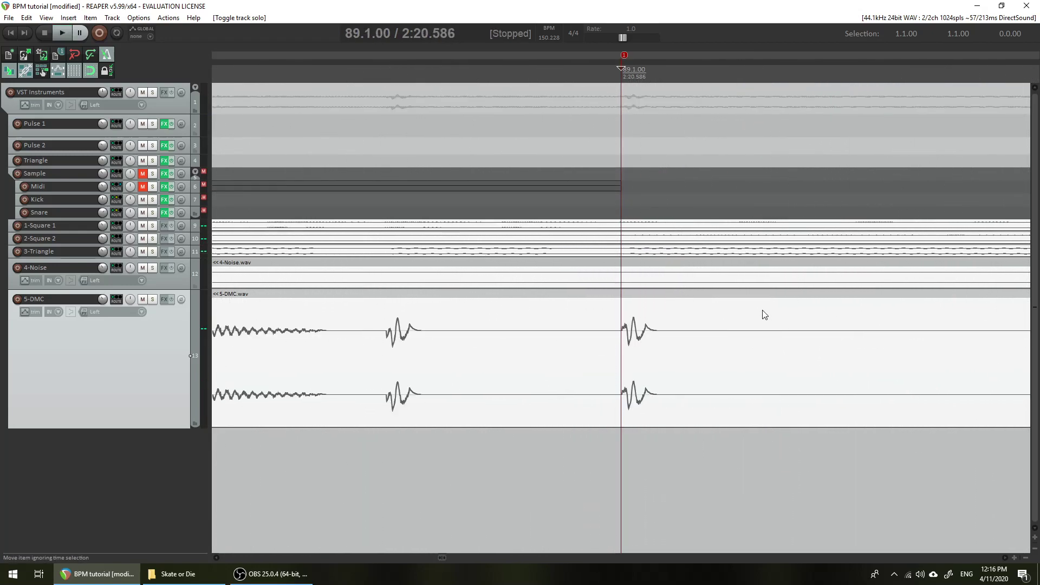
Reduce the height of the enlarged 5-DMC track to about that of the 4-Noise track.
scroll(605, 309, "down", 10)
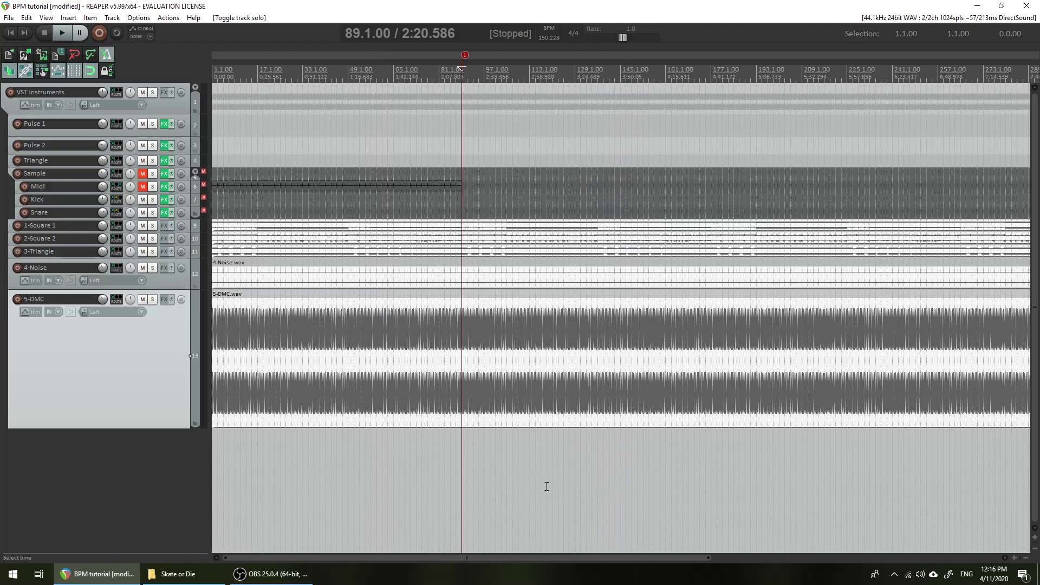
scroll(548, 485, "down", 2)
scroll(518, 474, "up", 4)
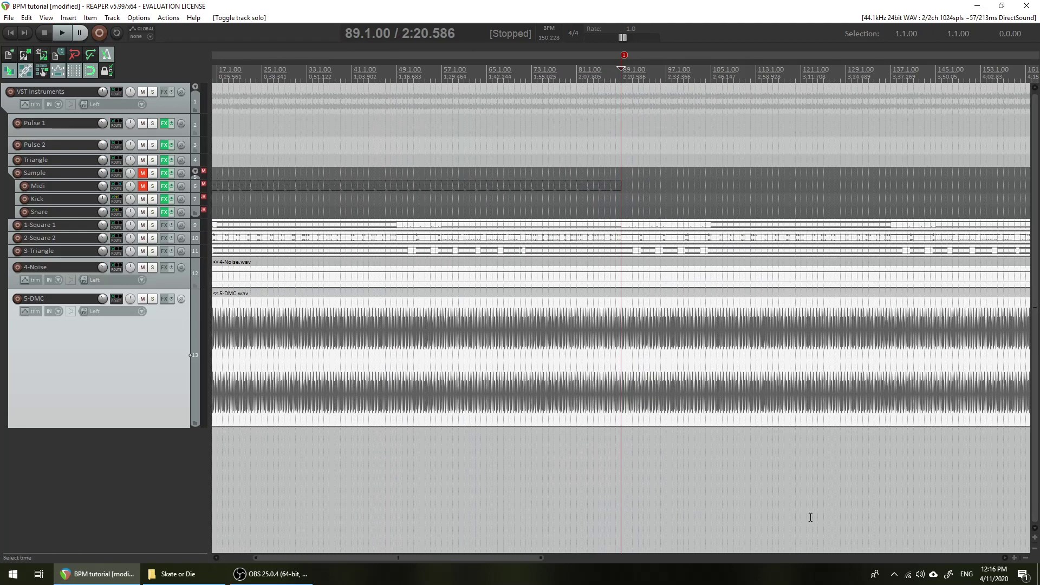
left_click_drag(152, 428, 155, 325)
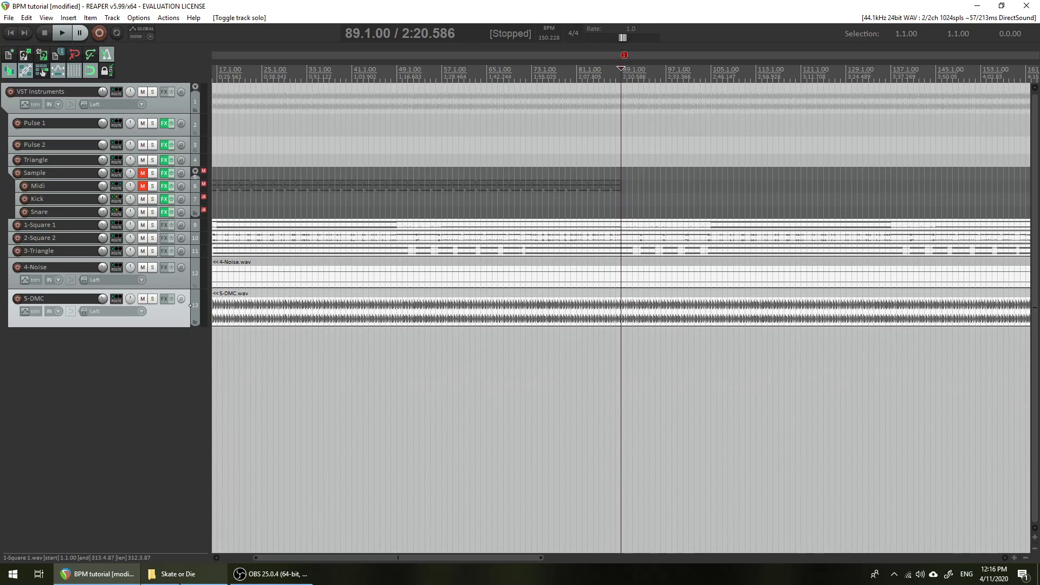
Launch nsf2midi Ver 0.14 from the Skate or Die folder and open the Skate or Die NSF file in it.
left_click(179, 574)
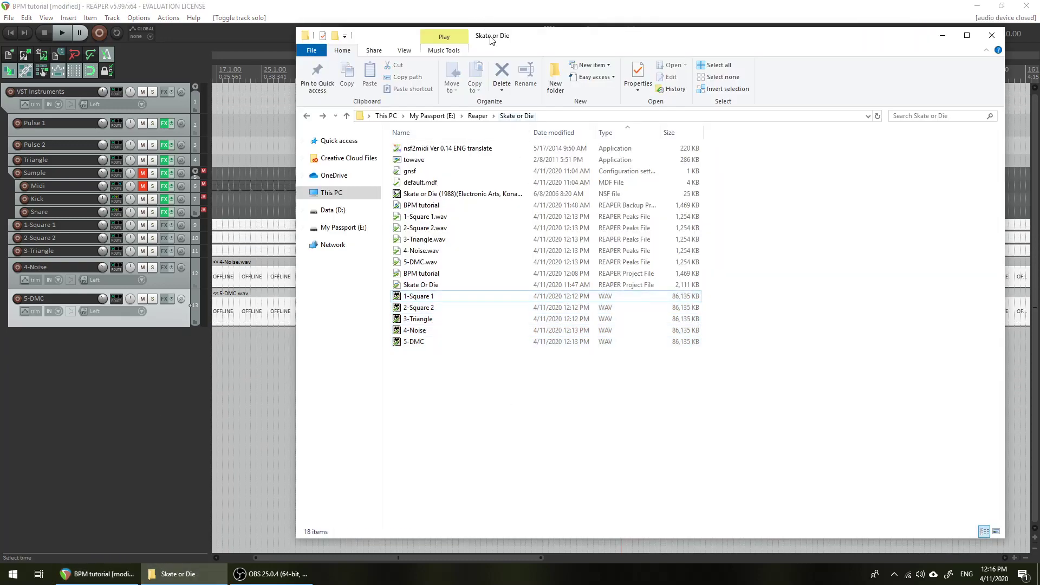
left_click_drag(492, 39, 709, 57)
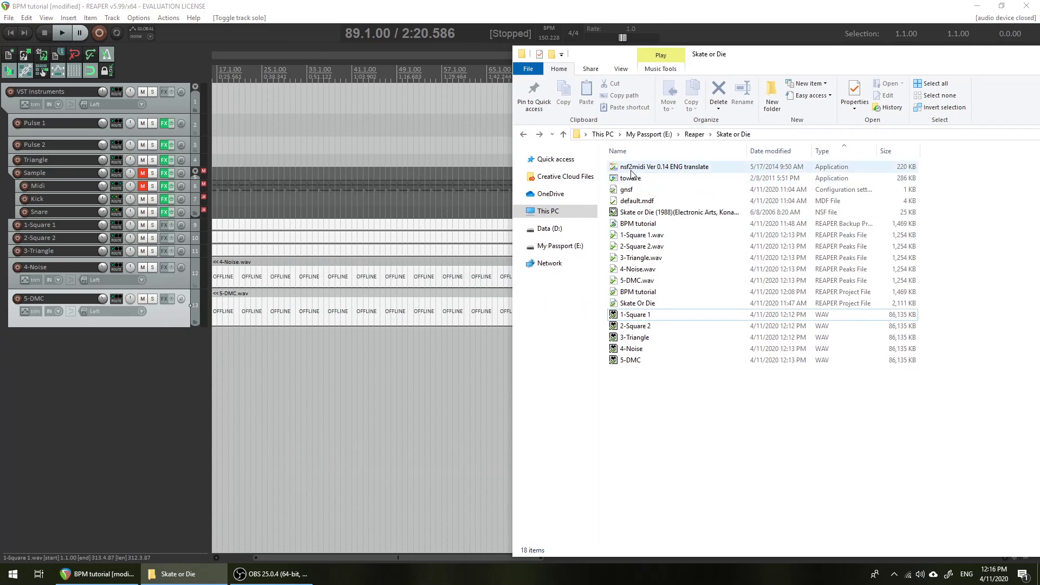
double_click(668, 171)
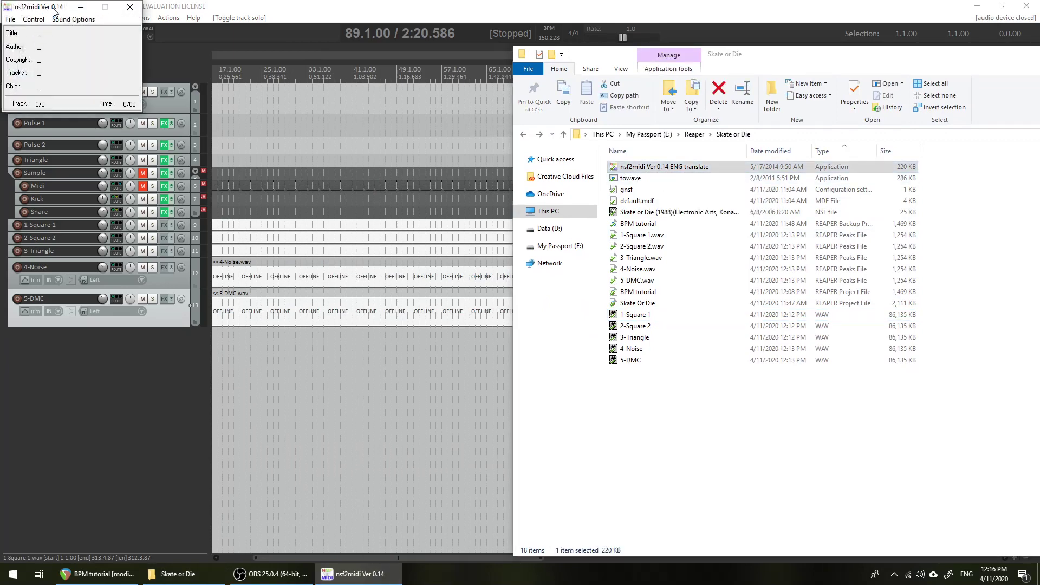
left_click_drag(55, 11, 319, 184)
left_click(275, 194)
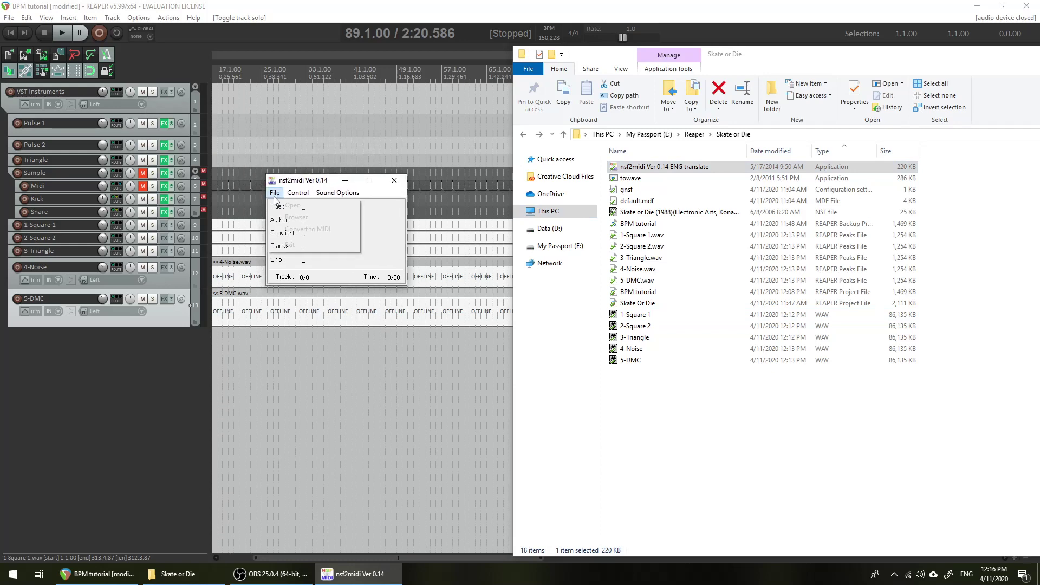
left_click(326, 206)
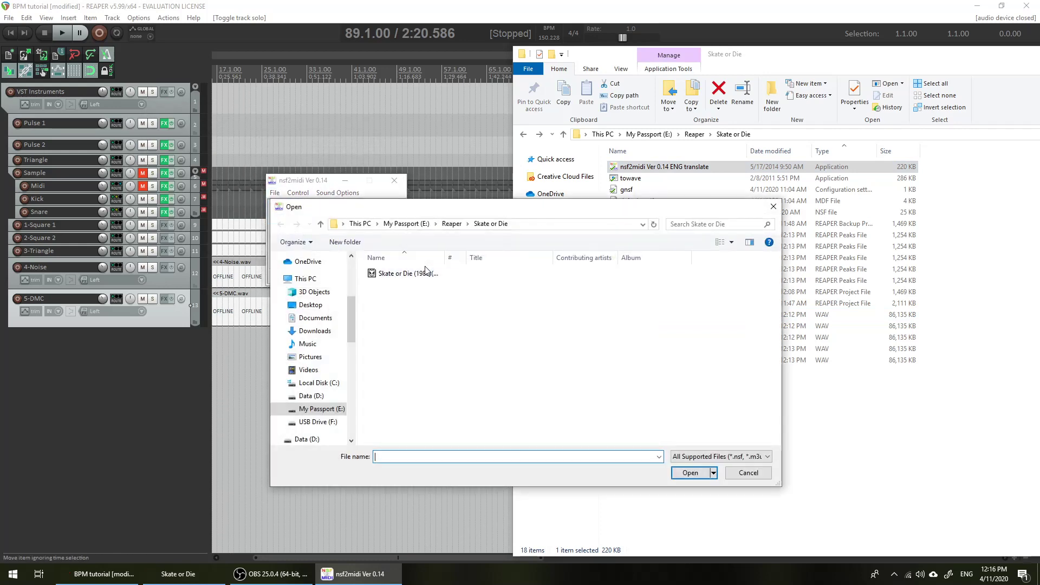
double_click(418, 277)
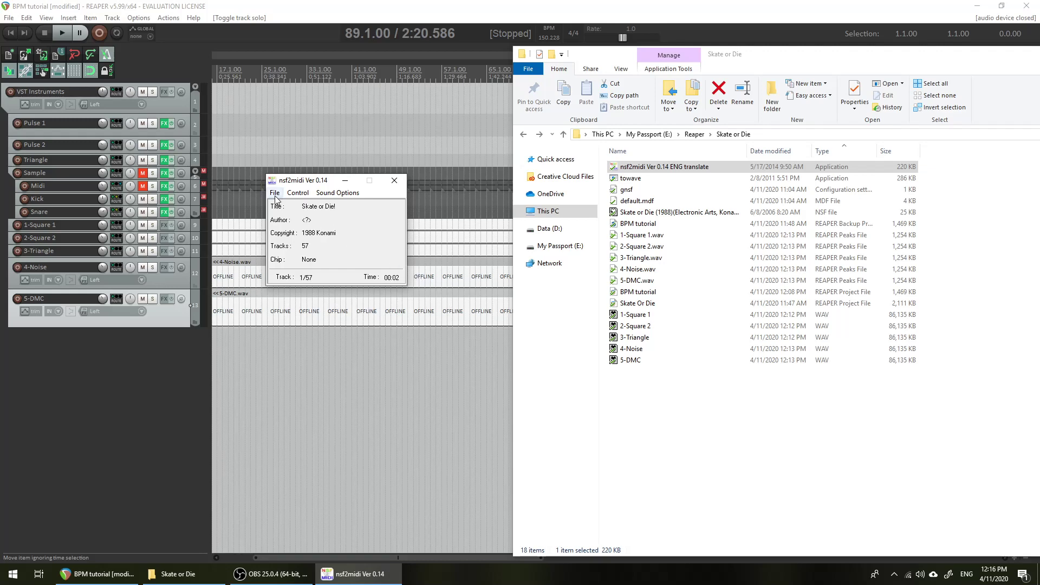
Convert the NSF to a MIDI file with a length of 500 seconds and close nsf2midi.
left_click(299, 194)
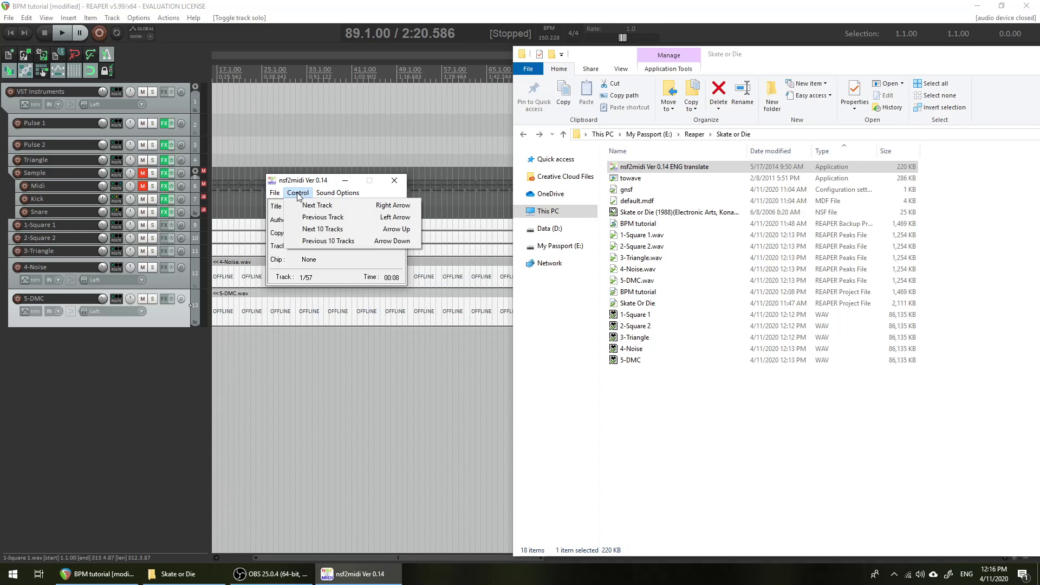
mouse_move(280, 195)
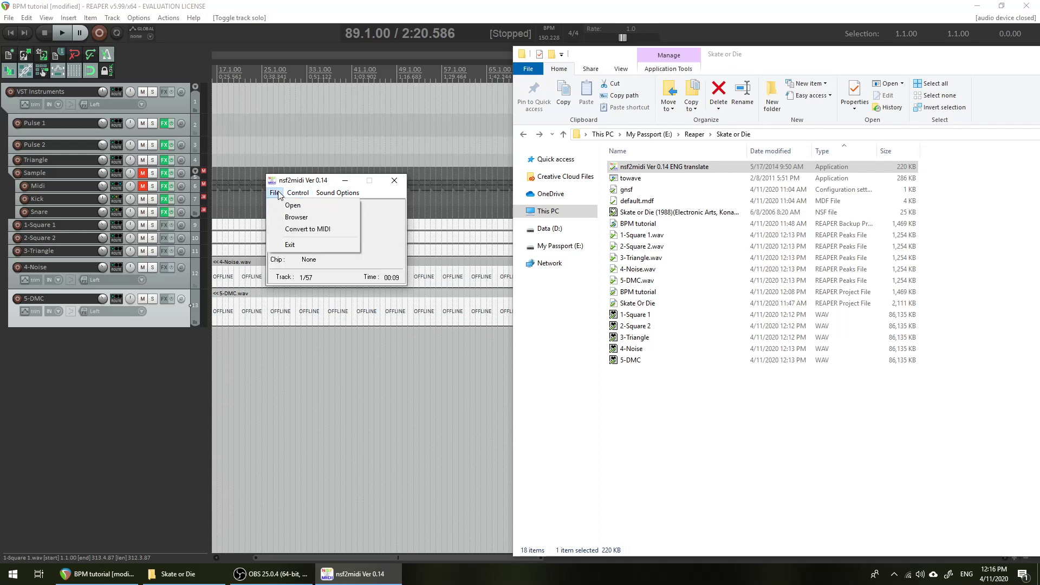
left_click(297, 230)
double_click(298, 259)
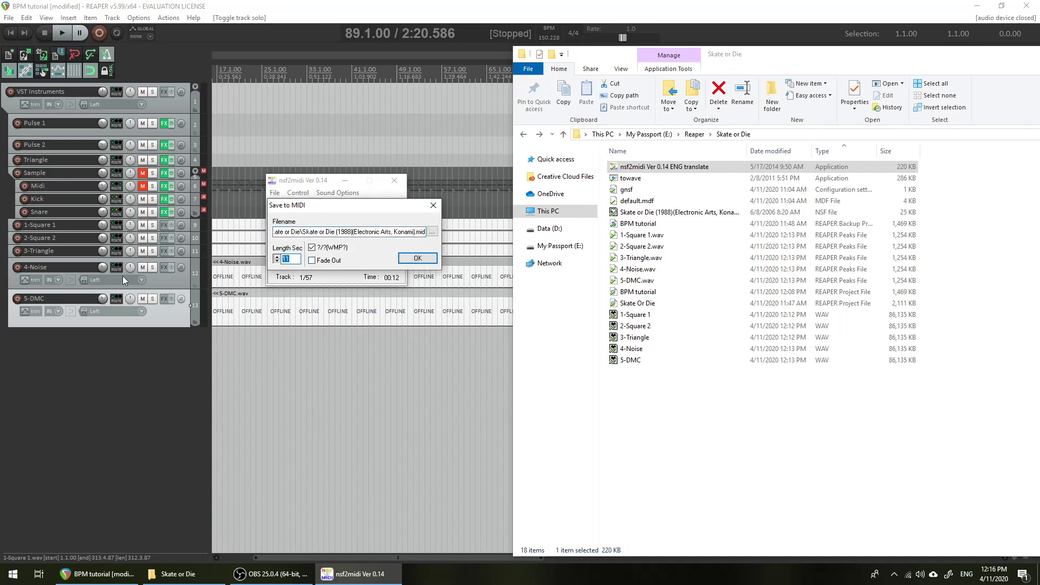
type("50")
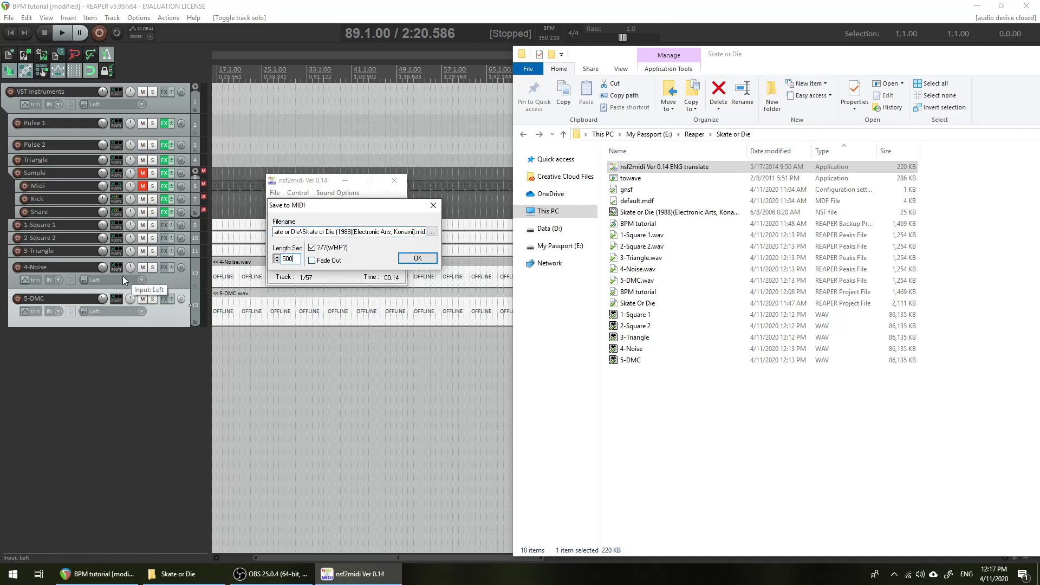
type("0")
left_click(420, 256)
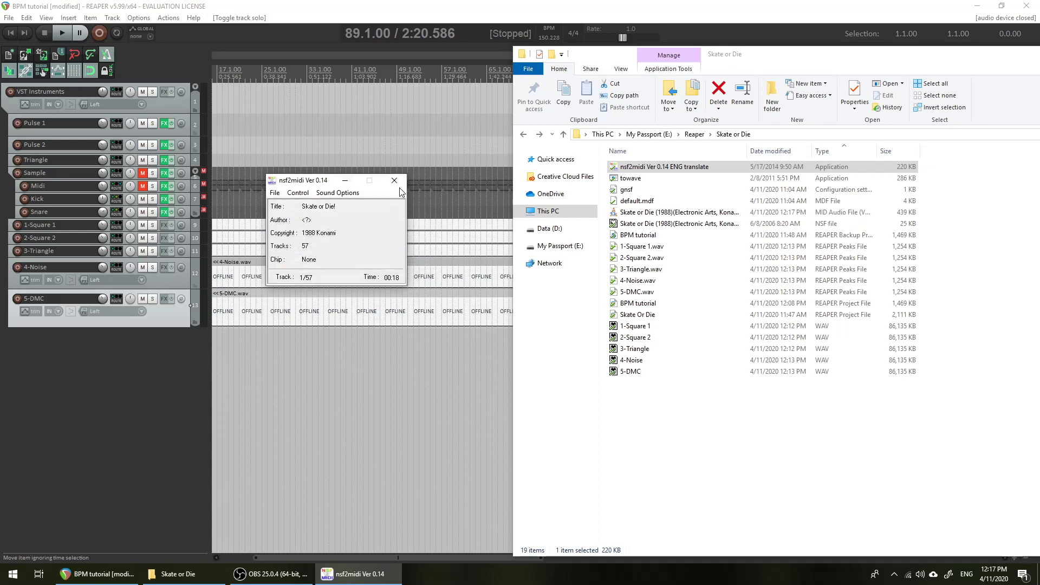
left_click(394, 180)
Import the converted Skate or Die MIDI file into the REAPER project below 5-DMC, with each channel on its own track.
left_click(639, 214)
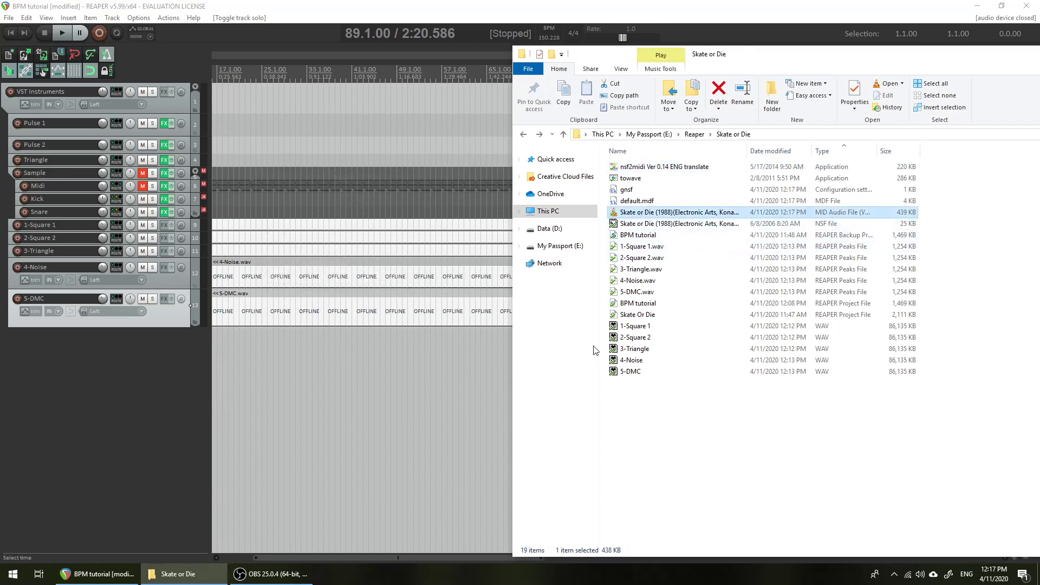
left_click_drag(623, 215, 226, 349)
left_click(171, 88)
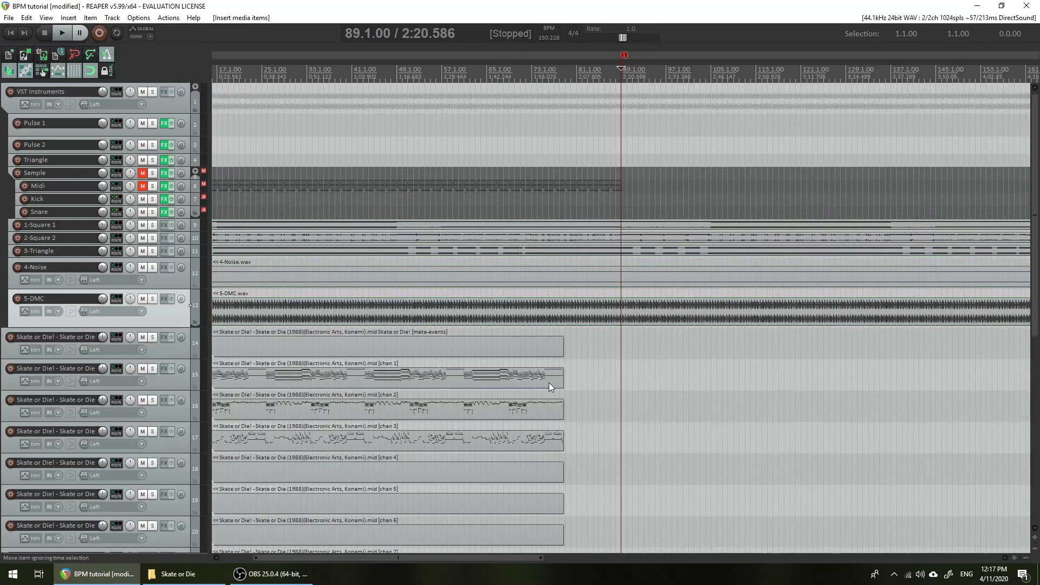
Delete the imported meta-events track above the chan 1 MIDI track.
scroll(224, 235, "down", 4)
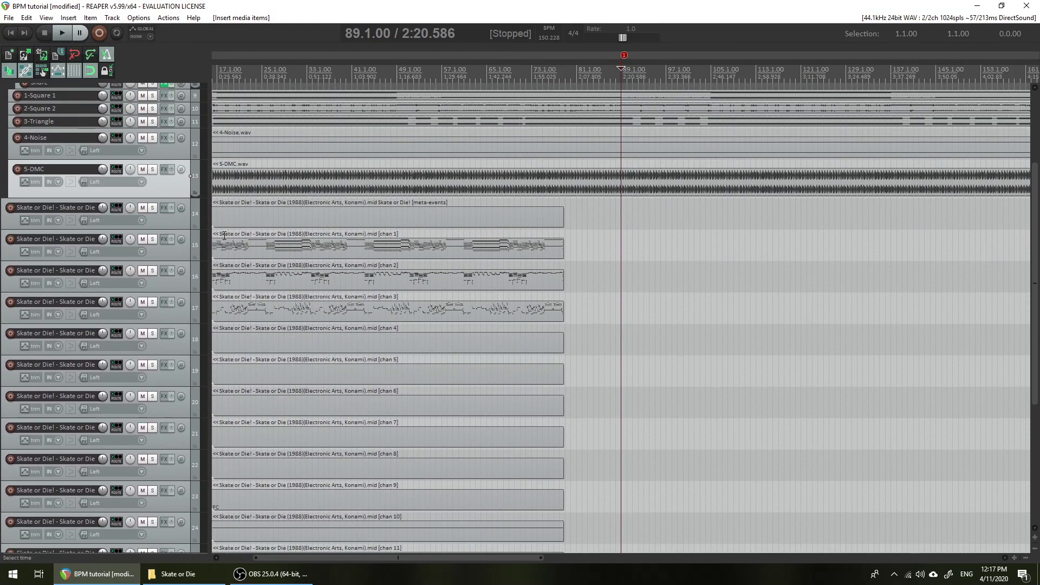
left_click(179, 219)
key("Delete")
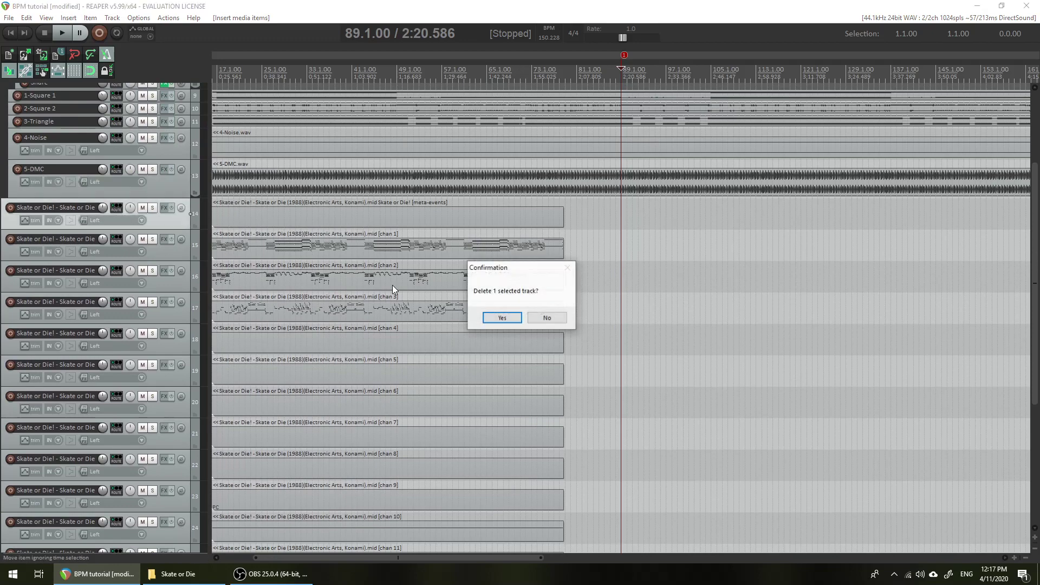
left_click(500, 318)
Delete the empty imported MIDI tracks for chan 4 through chan 16.
left_click(196, 311)
scroll(542, 433, "down", 6)
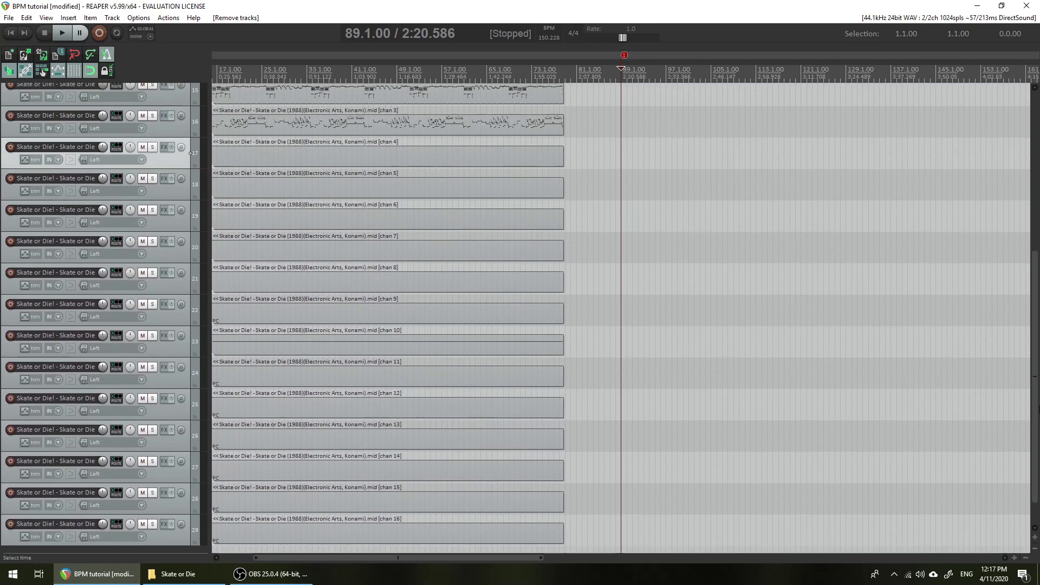
left_click(187, 508, "shift")
key("Delete")
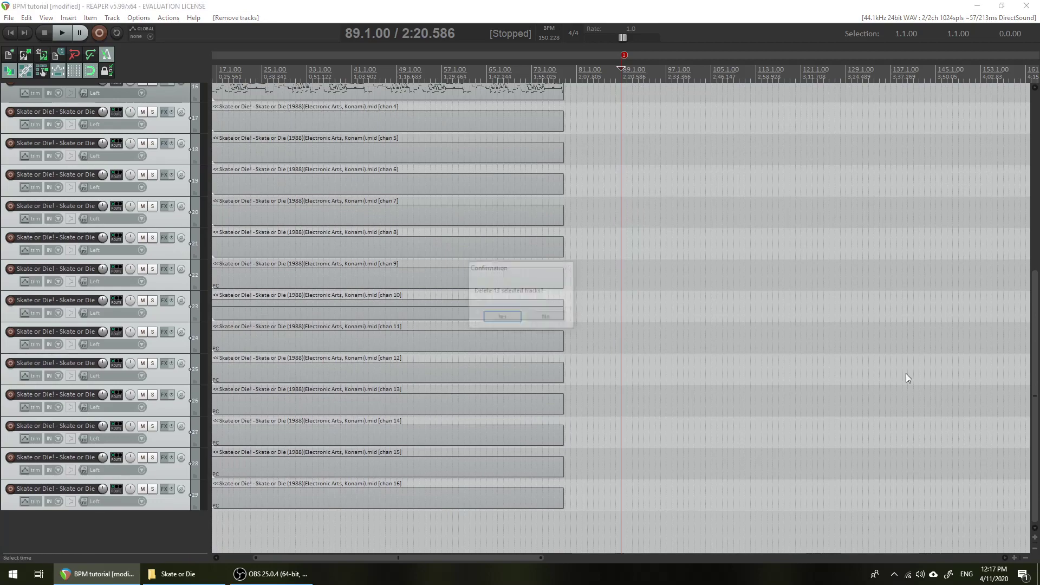
left_click(499, 318)
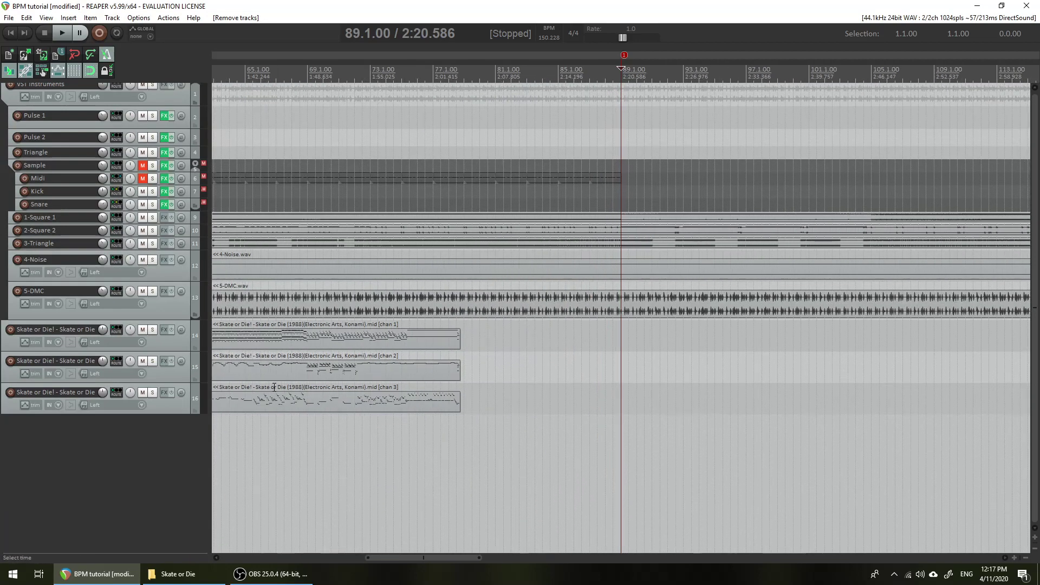
Delete the program change events from the chan 1, chan 2 and chan 3 MIDI items and close the MIDI editor.
double_click(220, 342)
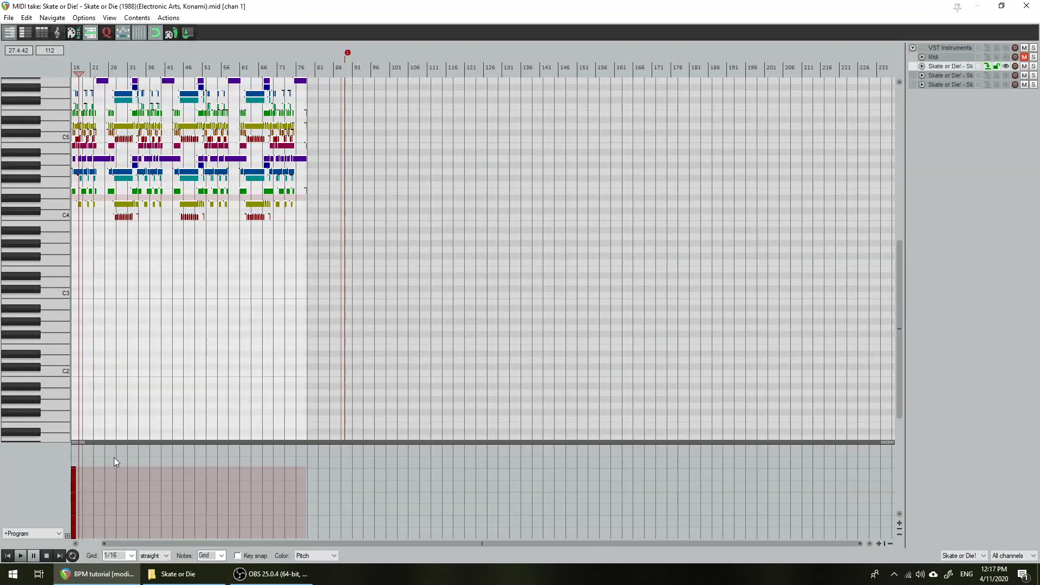
left_click_drag(114, 457, 41, 507)
key("ctrl+z")
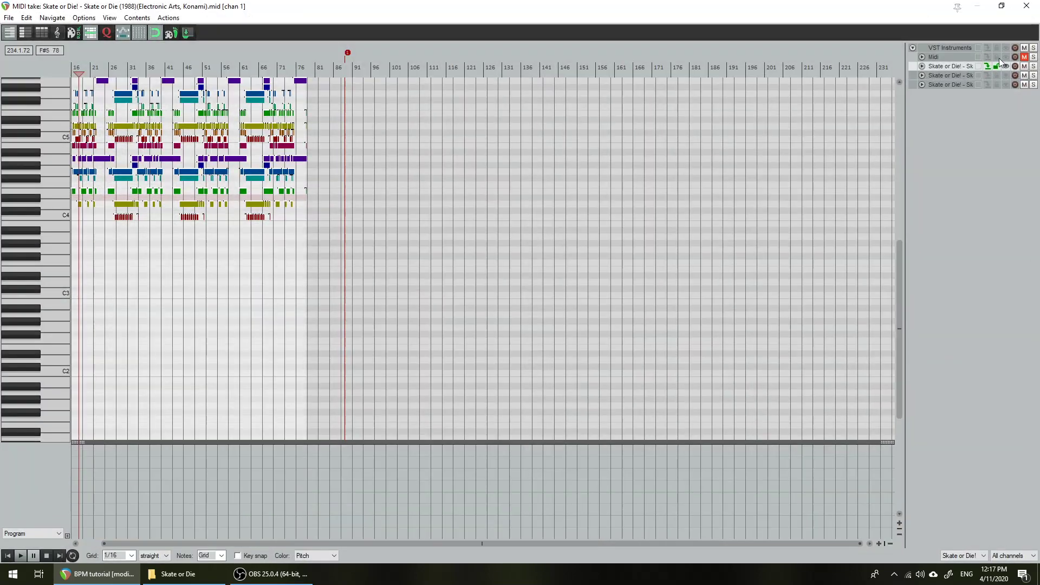
left_click(994, 76)
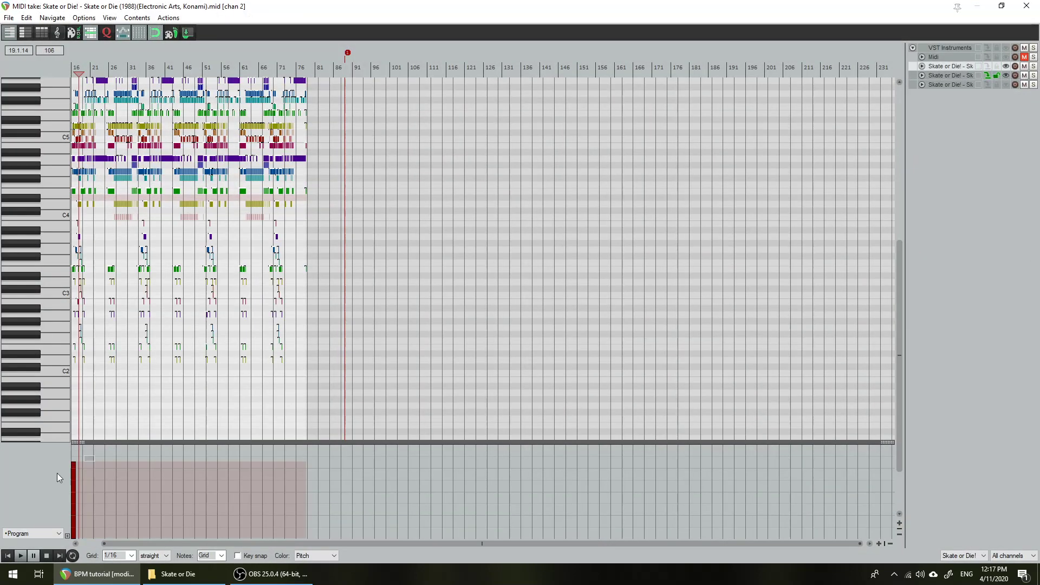
left_click(987, 85)
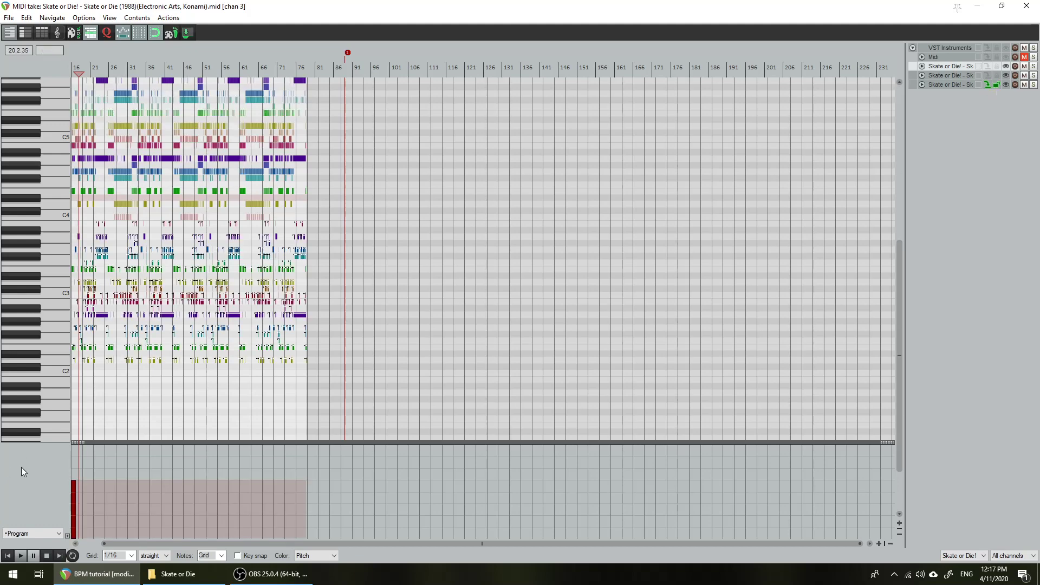
left_click(1027, 6)
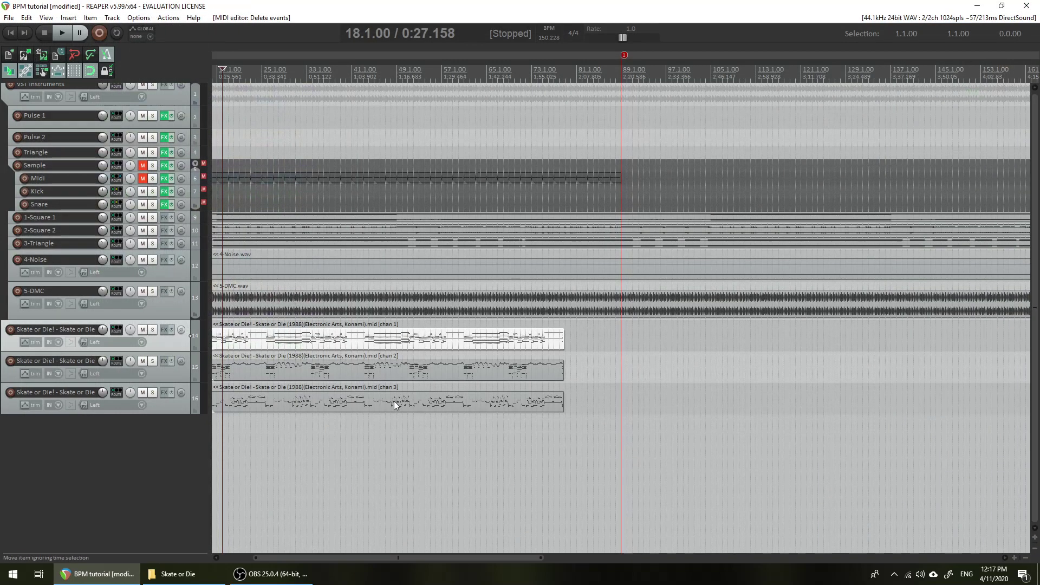
Move the chan 1, chan 2 and chan 3 MIDI items together to the project start at 1.1.00.
left_click_drag(641, 482, 265, 347)
scroll(265, 347, "up", 5)
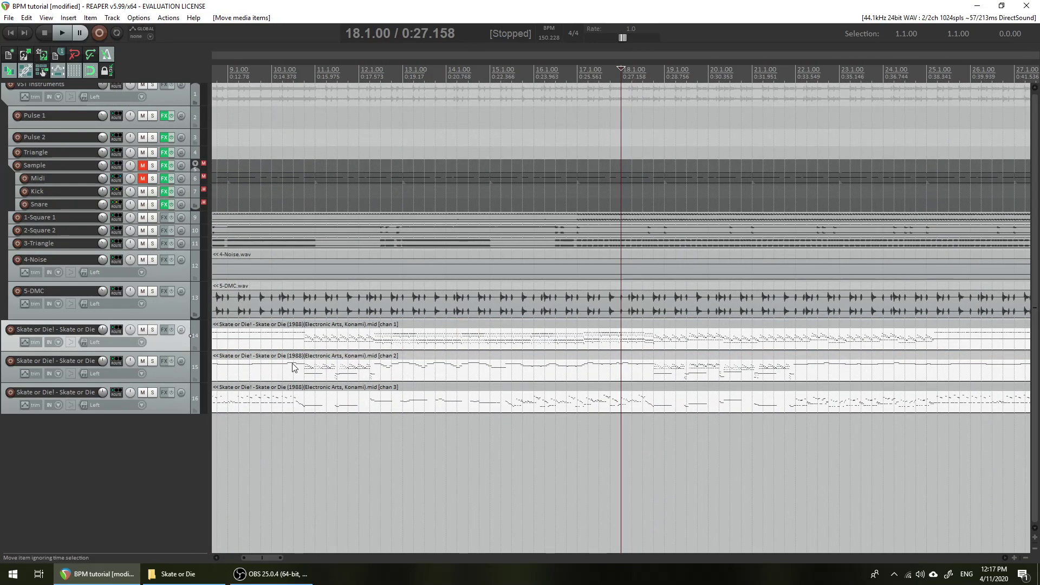
scroll(294, 373, "down", 3)
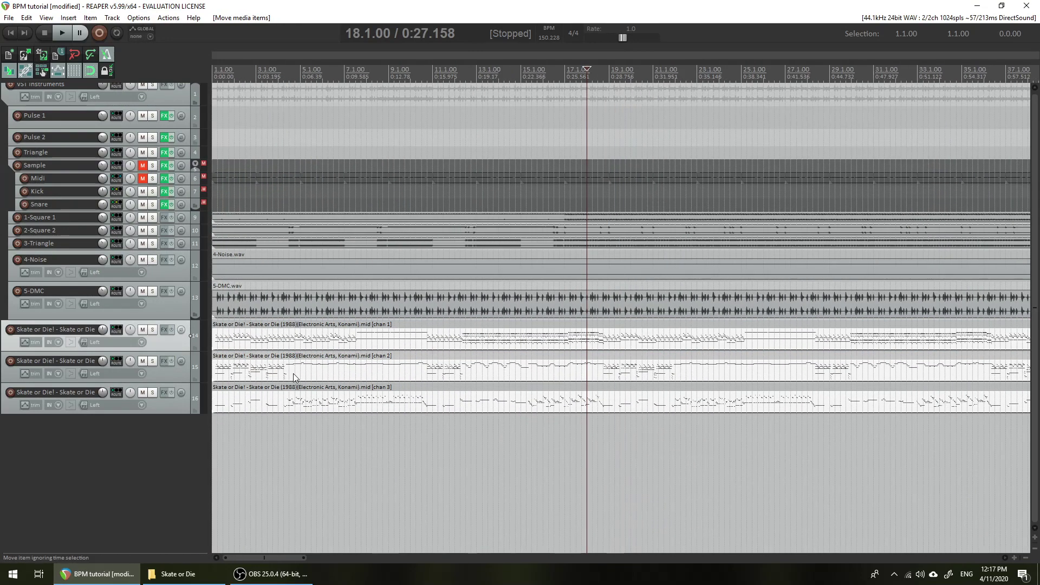
Move the chan 1 item onto the Pulse 1 track, chan 2 onto Pulse 2 and chan 3 onto Triangle.
left_click(220, 342)
scroll(232, 397, "up", 1)
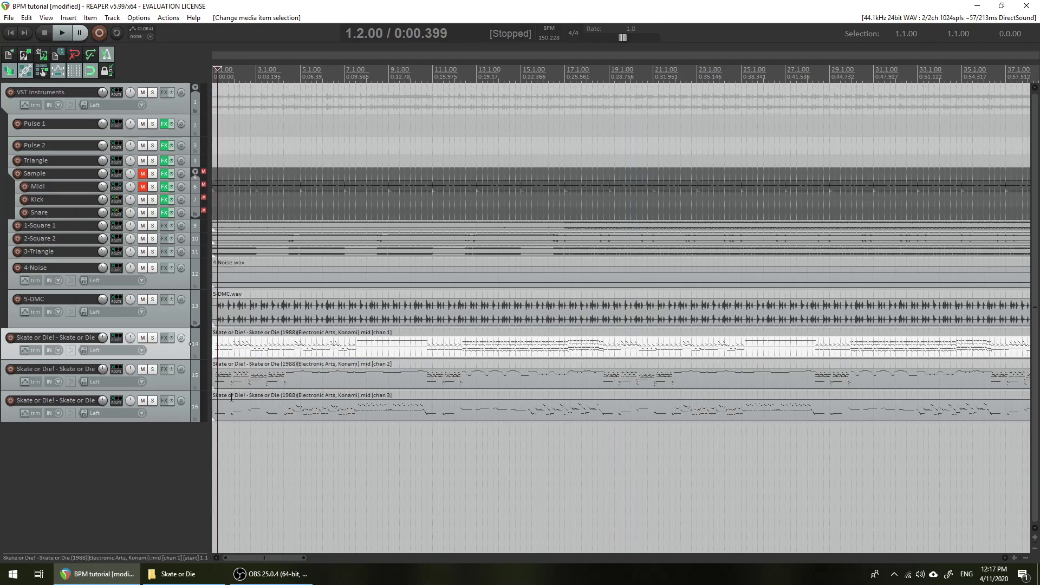
left_click_drag(239, 348, 184, 125)
left_click_drag(242, 385, 196, 190)
Delete the three emptied Skate or Die MIDI tracks below 5-DMC.
left_click(187, 339)
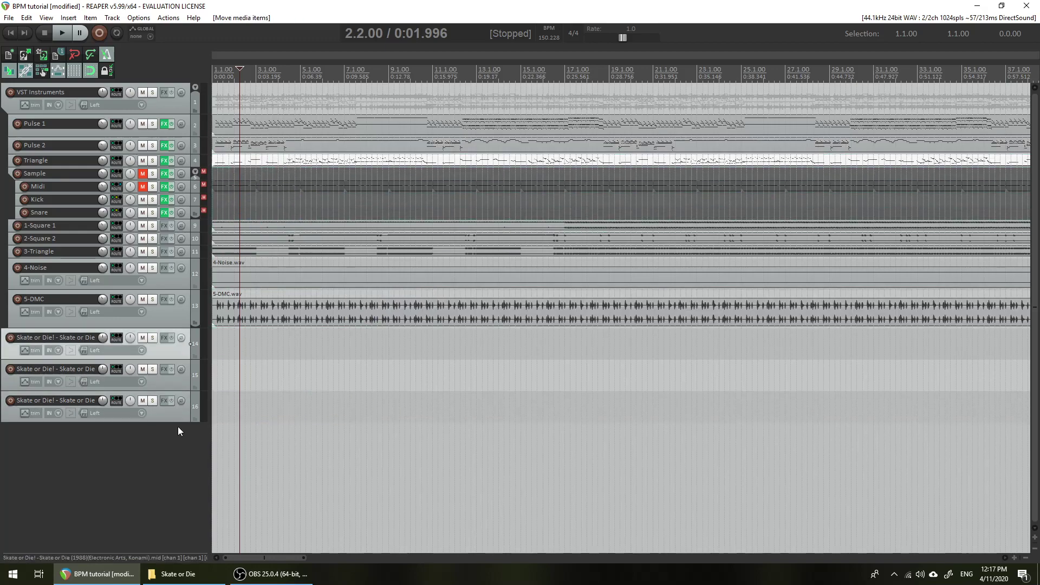
left_click(181, 411, "shift")
key("Delete")
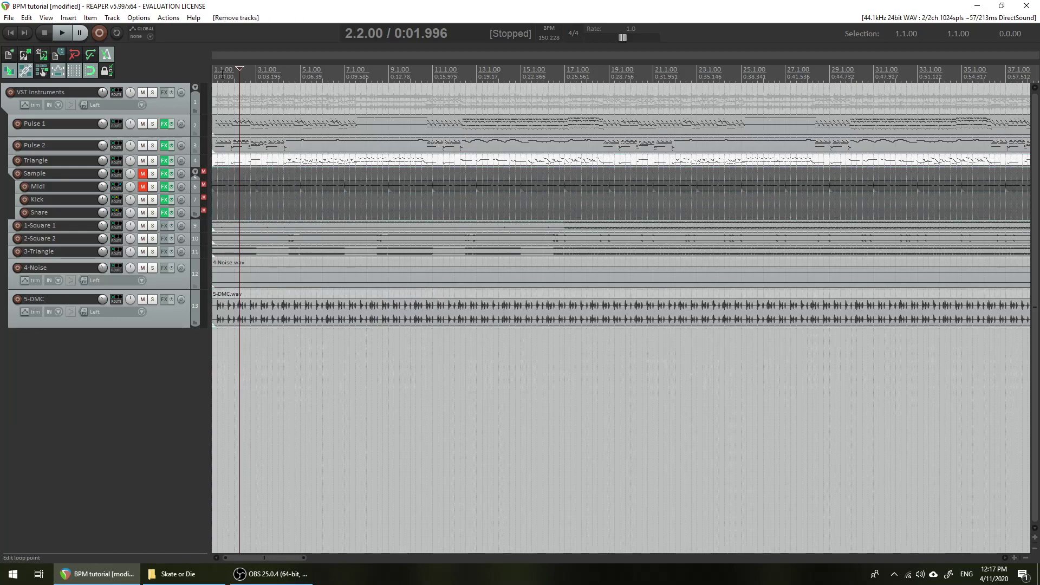
Solo the VST Instruments folder and end it at the Snare track so 1-Square 1 through 5-DMC sit outside it.
left_click(222, 72)
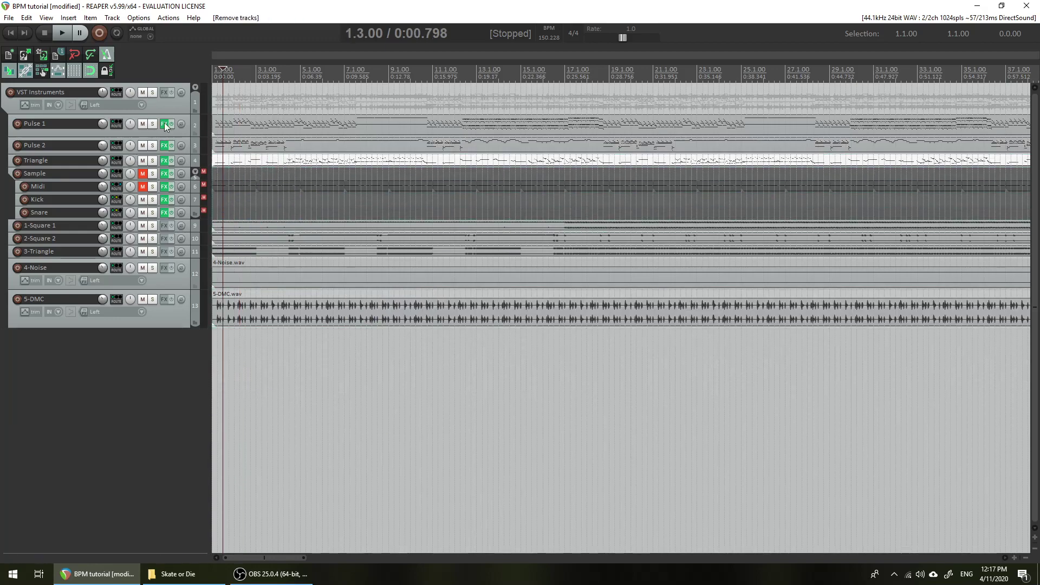
left_click(154, 91)
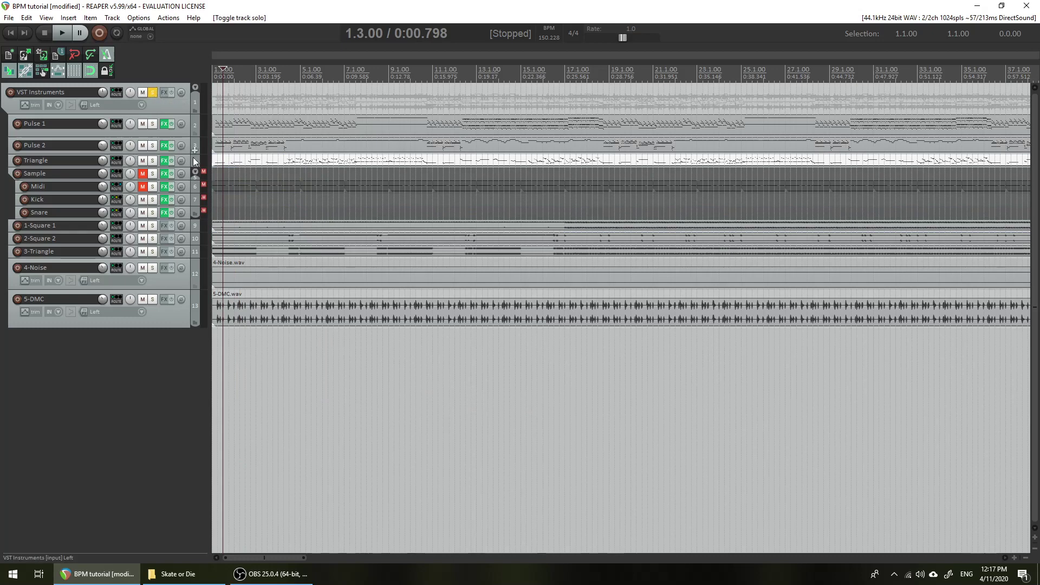
left_click(187, 219)
left_click_drag(188, 219, 193, 239)
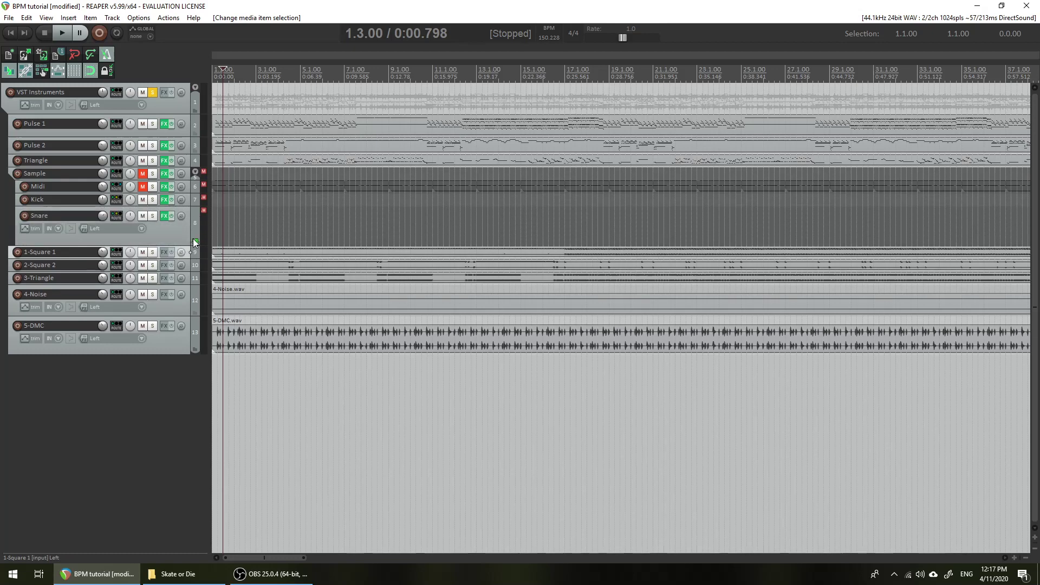
left_click(193, 239)
Play back the soloed VST Instruments folder briefly from 1.3.00.
key("space")
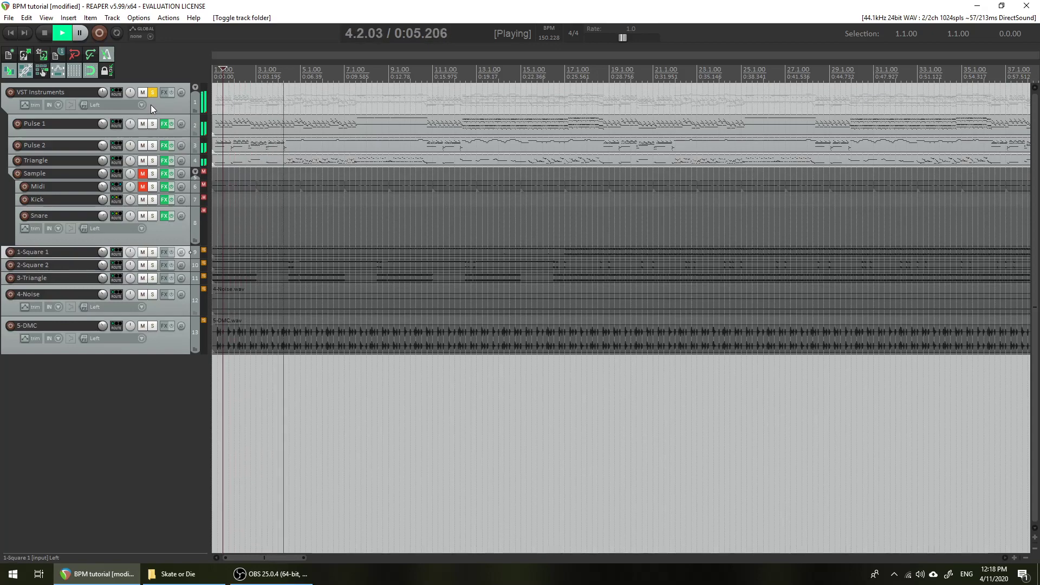
key("space")
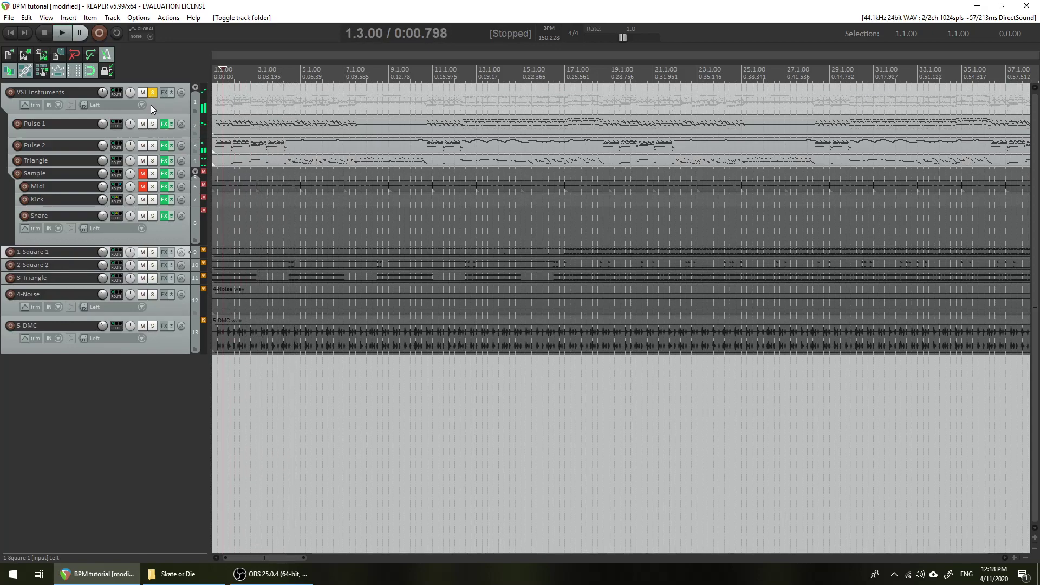
Place the edit cursor exactly at the start of the first note in the Pulse 1 MIDI item, at 1.1.63.
scroll(307, 164, "up", 1)
scroll(285, 141, "up", 5)
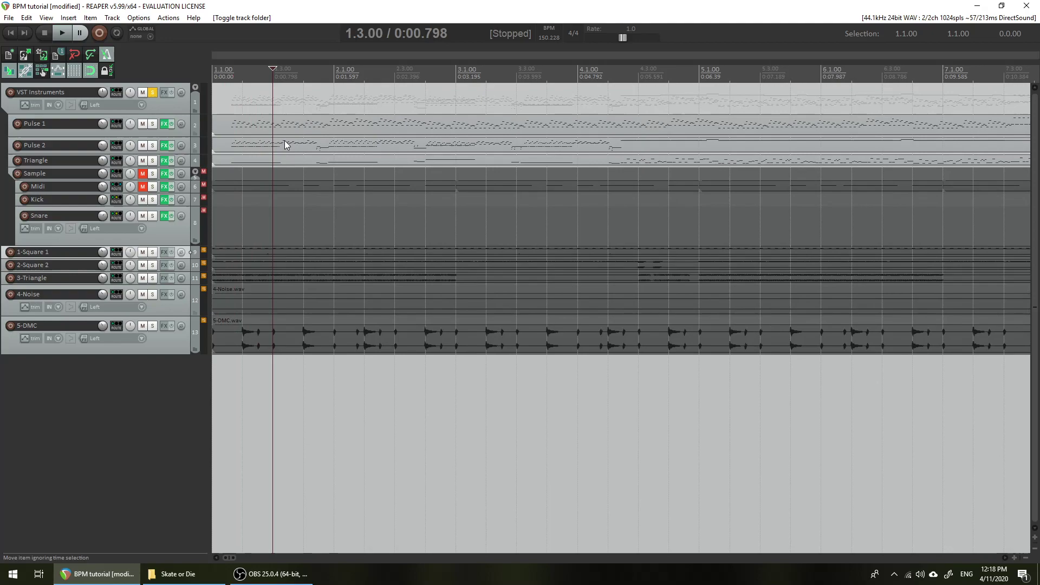
double_click(252, 130)
scroll(235, 230, "up", 4)
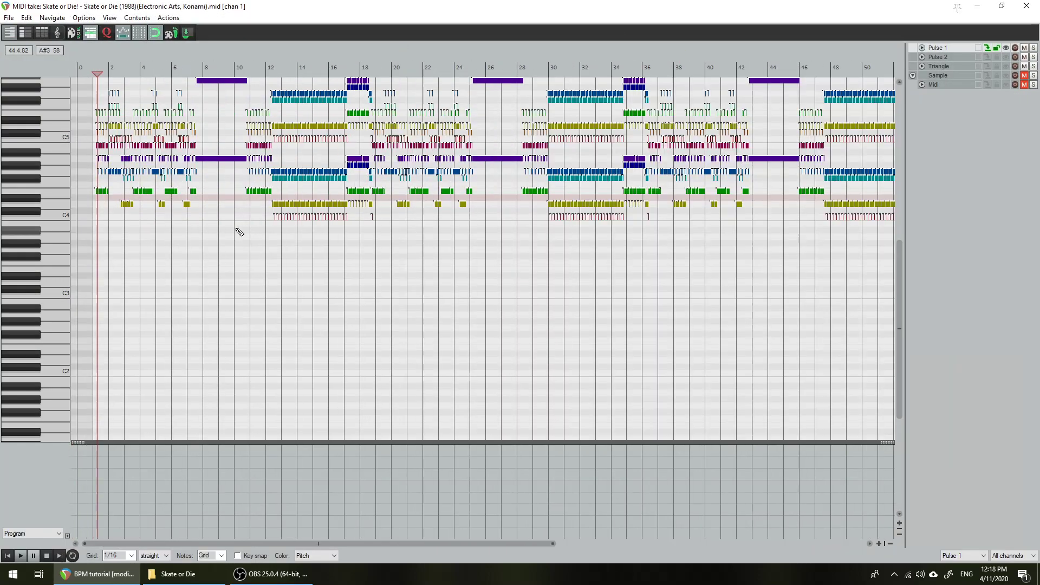
scroll(237, 230, "up", 5)
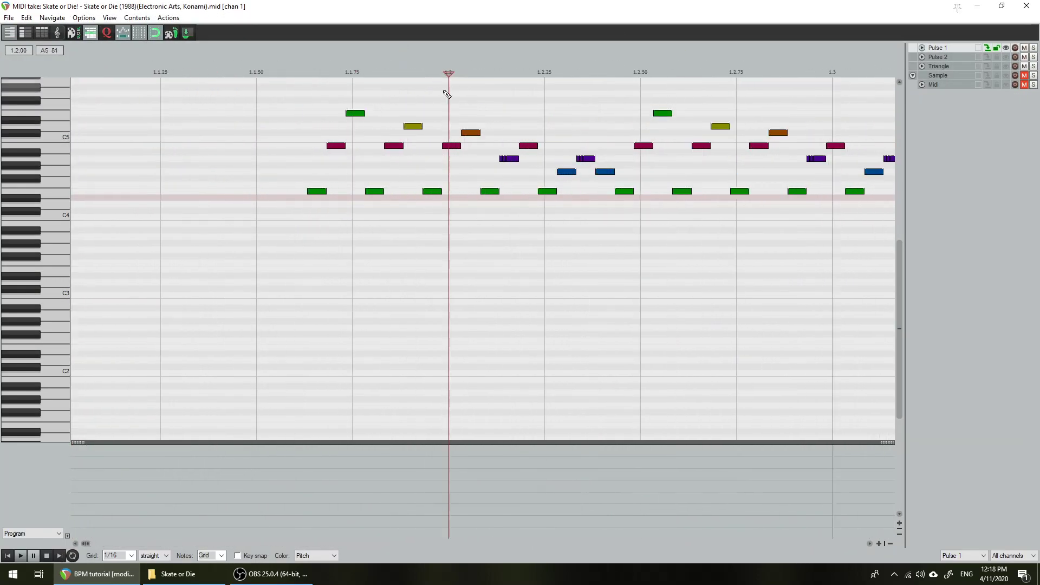
scroll(445, 163, "up", 2)
left_click_drag(479, 73, 230, 89)
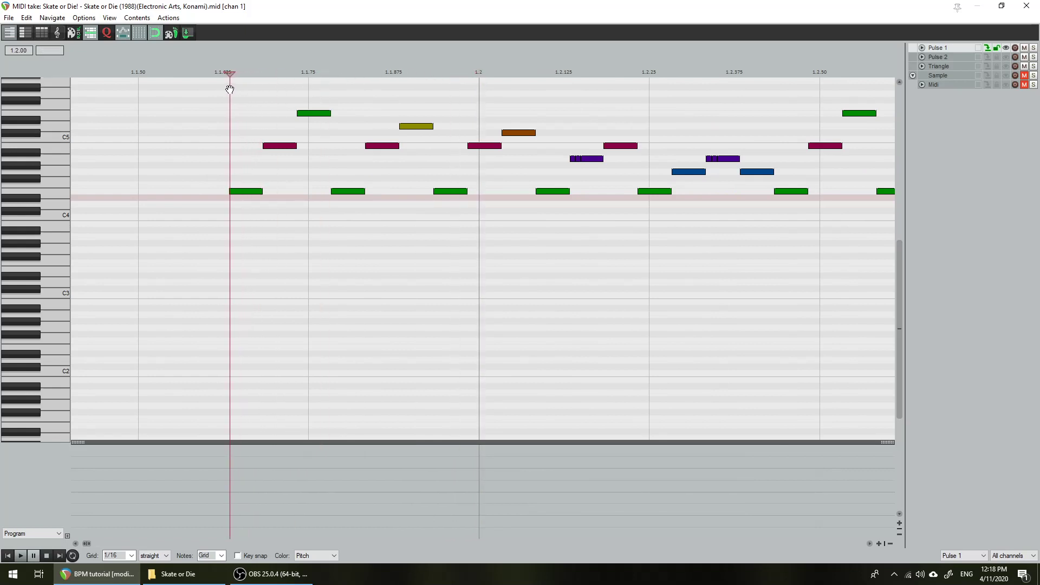
scroll(309, 167, "up", 5)
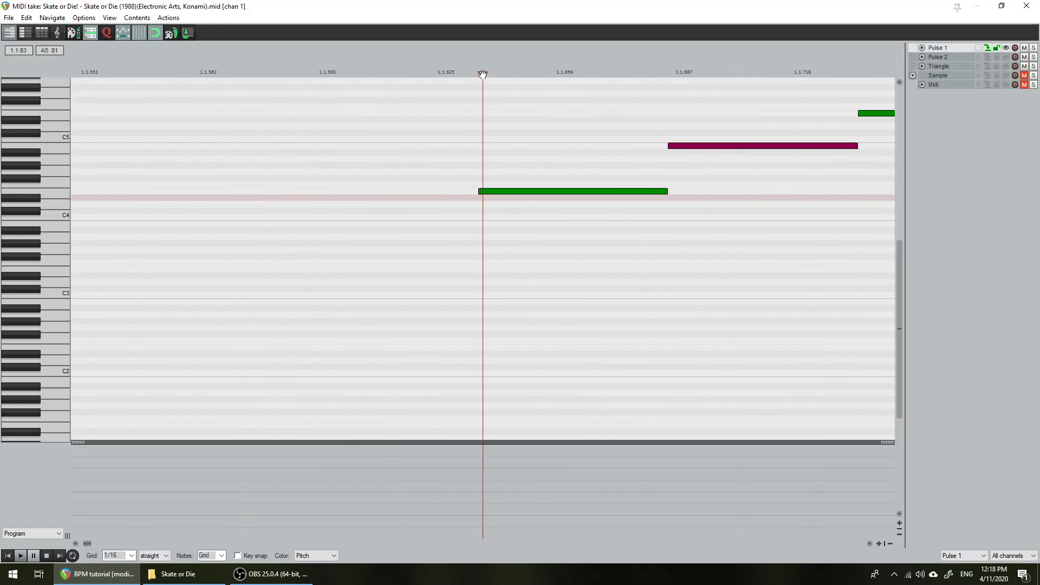
left_click_drag(484, 74, 478, 74)
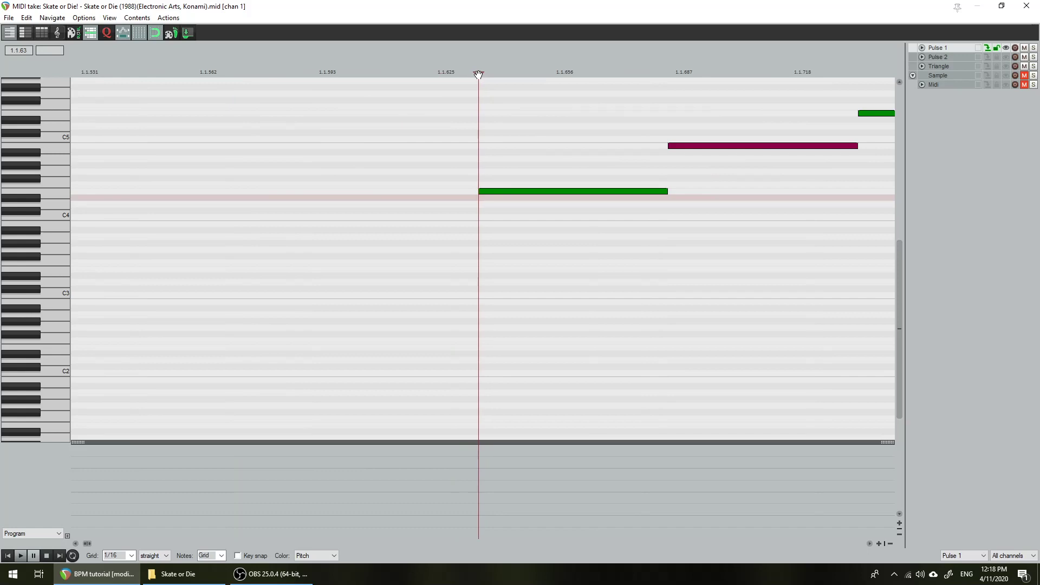
left_click(1035, 5)
Split the Pulse 1, Pulse 2 and Triangle items at the edit cursor and delete the empty pieces before the first note.
left_click_drag(285, 109, 117, 165)
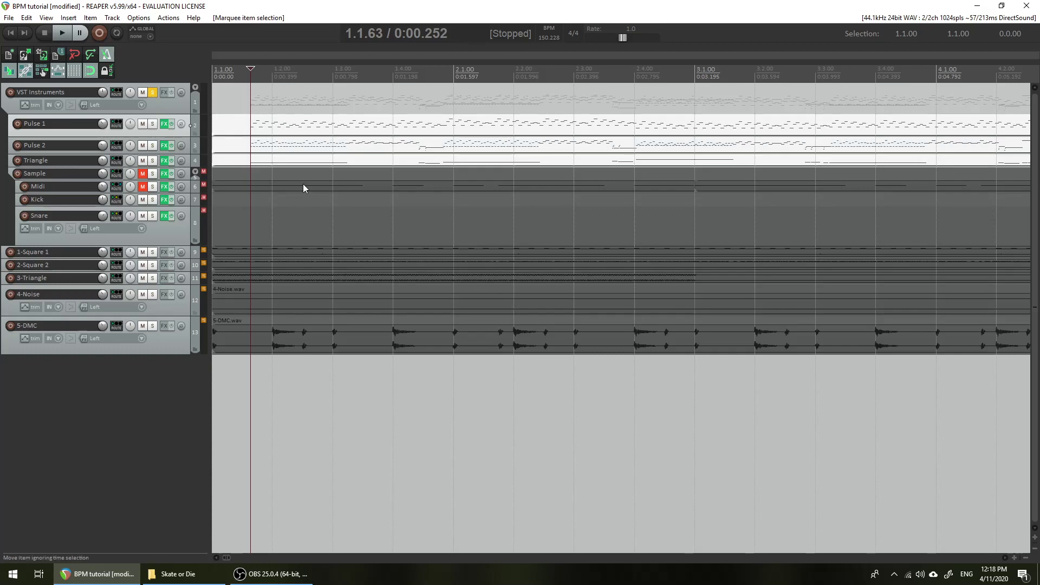
scroll(378, 218, "up", 5)
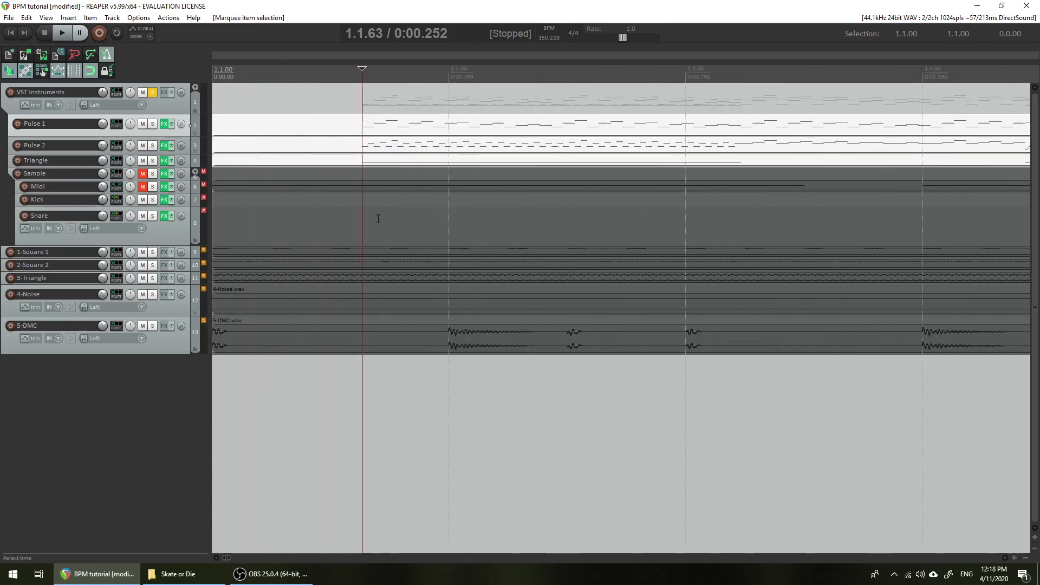
key("s")
left_click_drag(296, 141, 299, 162)
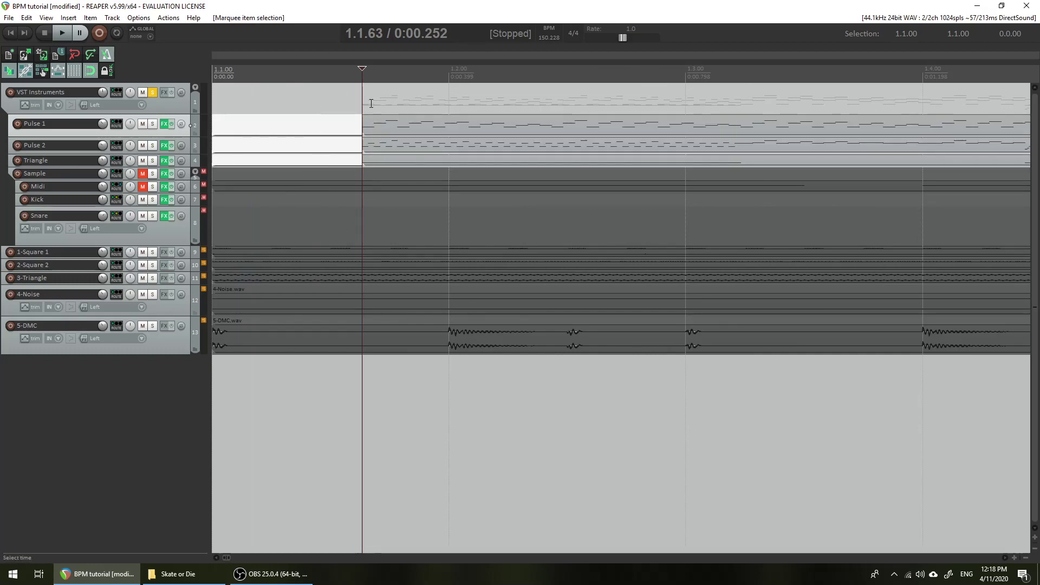
key("Delete")
Move the trimmed Pulse 1, Pulse 2 and Triangle items to the project start and play them from the beginning.
scroll(261, 159, "down", 7)
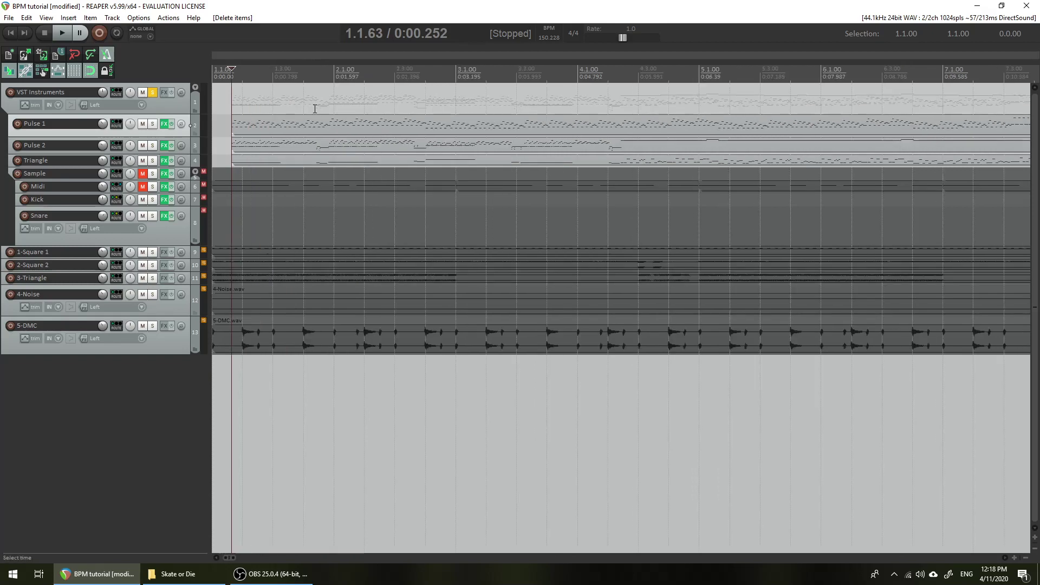
left_click_drag(313, 111, 261, 158)
left_click_drag(285, 125, 251, 145)
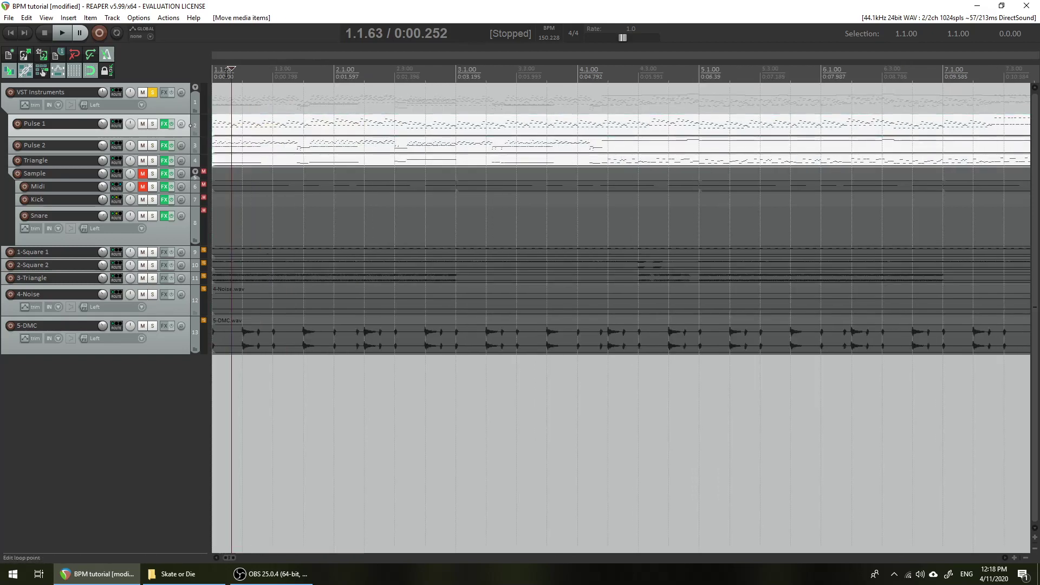
left_click(14, 36)
key("space")
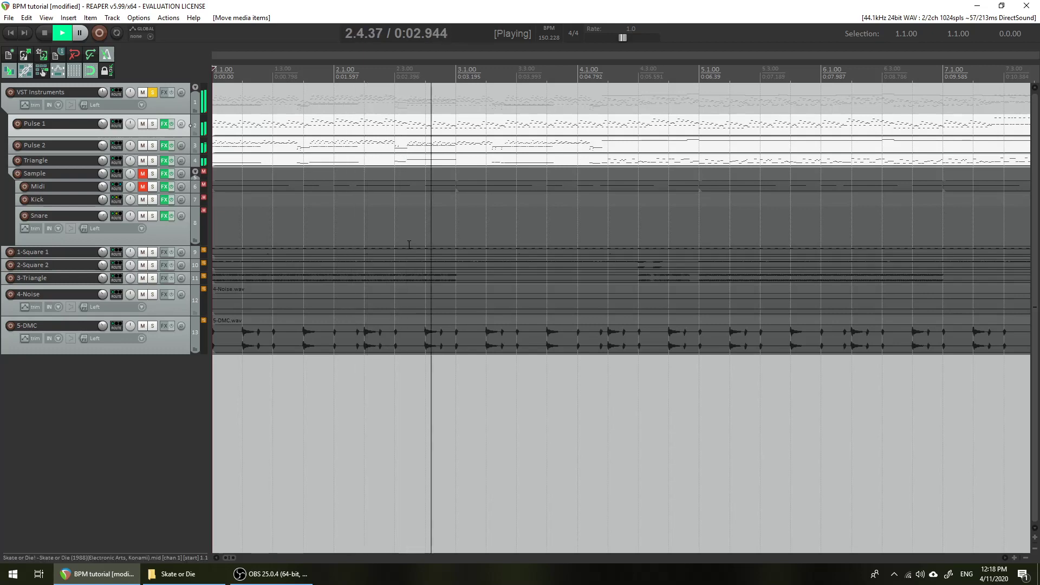
key("space")
Solo the Pulse 2 track and play it back from 17.3.00.
scroll(619, 278, "down", 3)
scroll(619, 276, "down", 4)
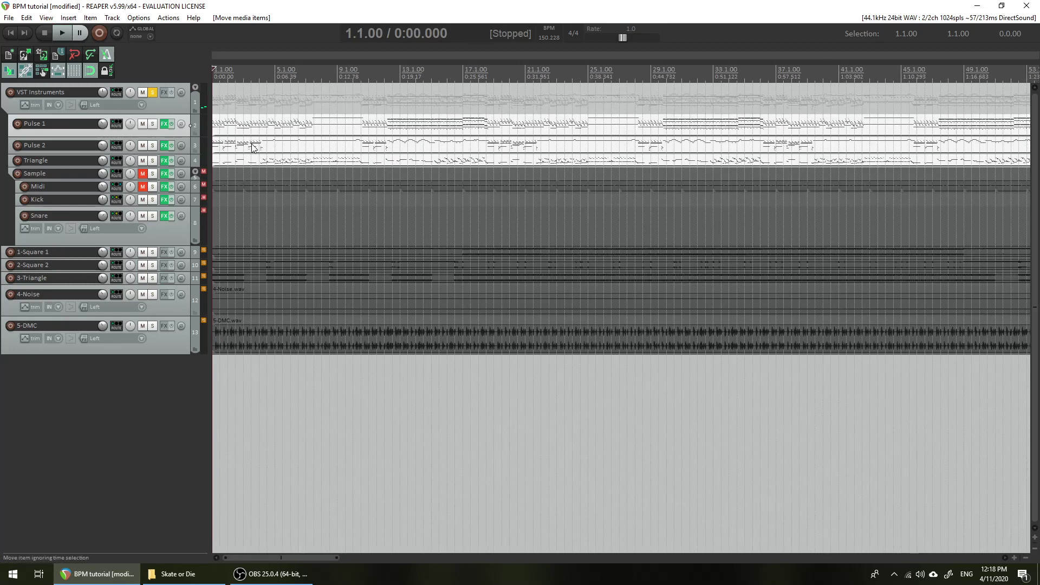
left_click(153, 145)
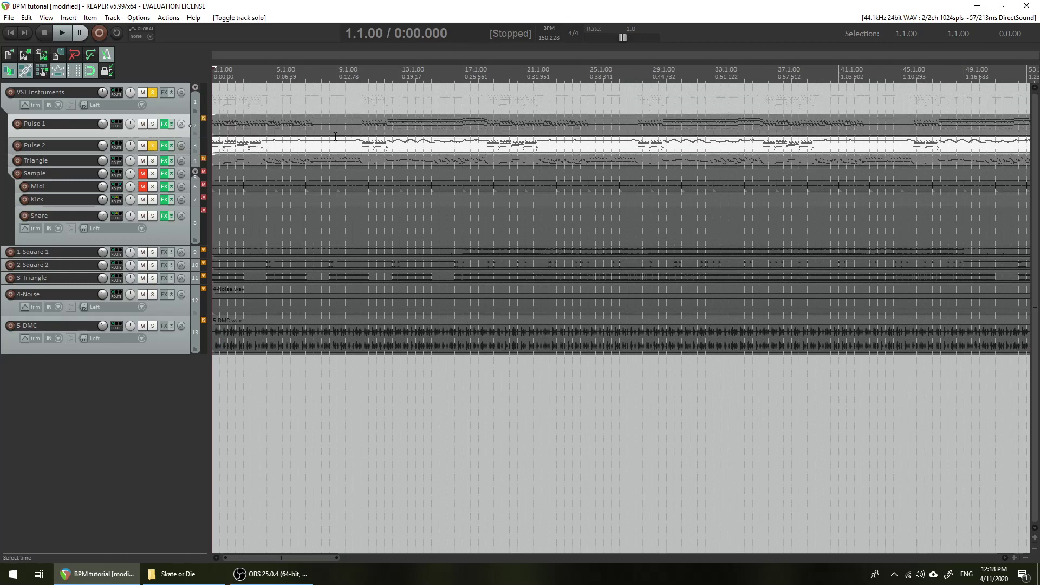
left_click(474, 78)
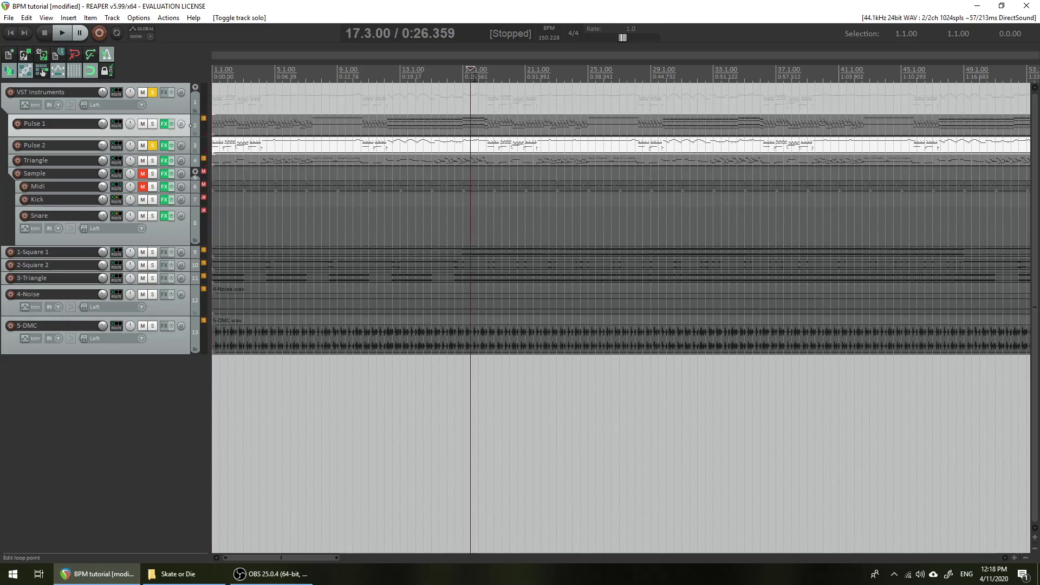
key("space")
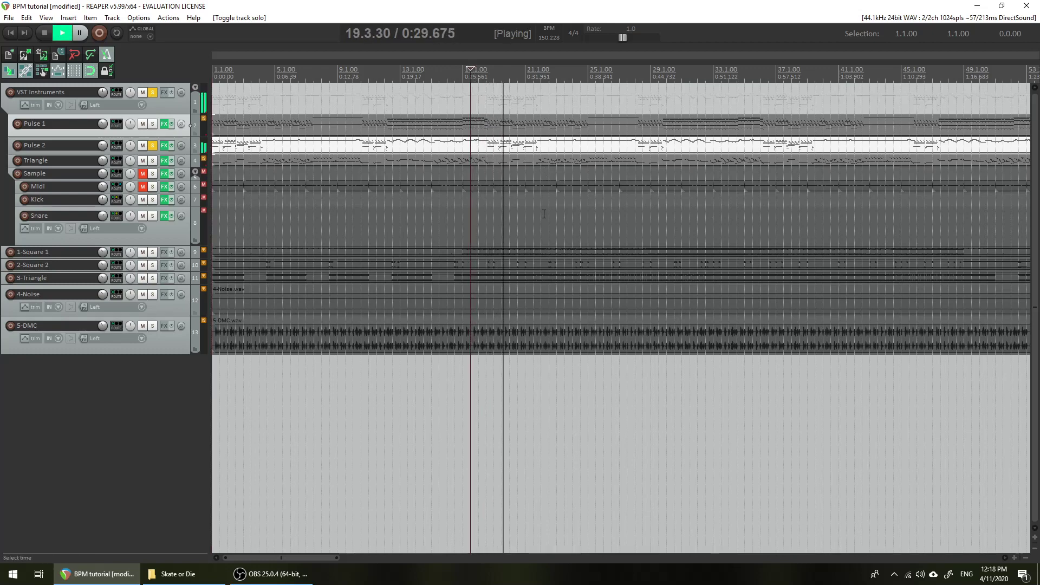
key("space")
Place the edit cursor exactly at 18.3.40 in the Pulse 2 MIDI item, where the low repeated note of the loop starts.
left_click(488, 81)
scroll(644, 147, "up", 6)
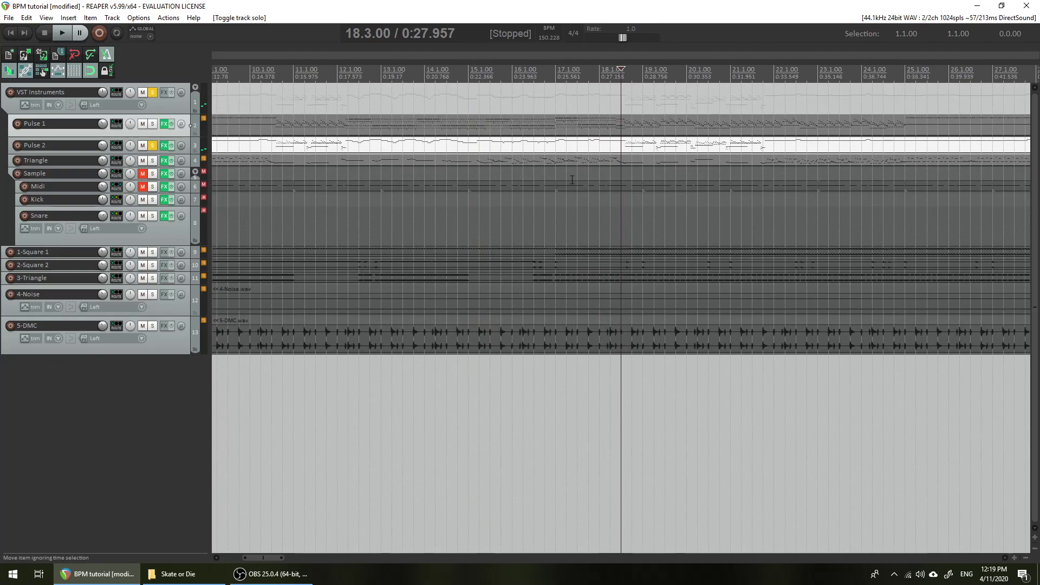
double_click(648, 145)
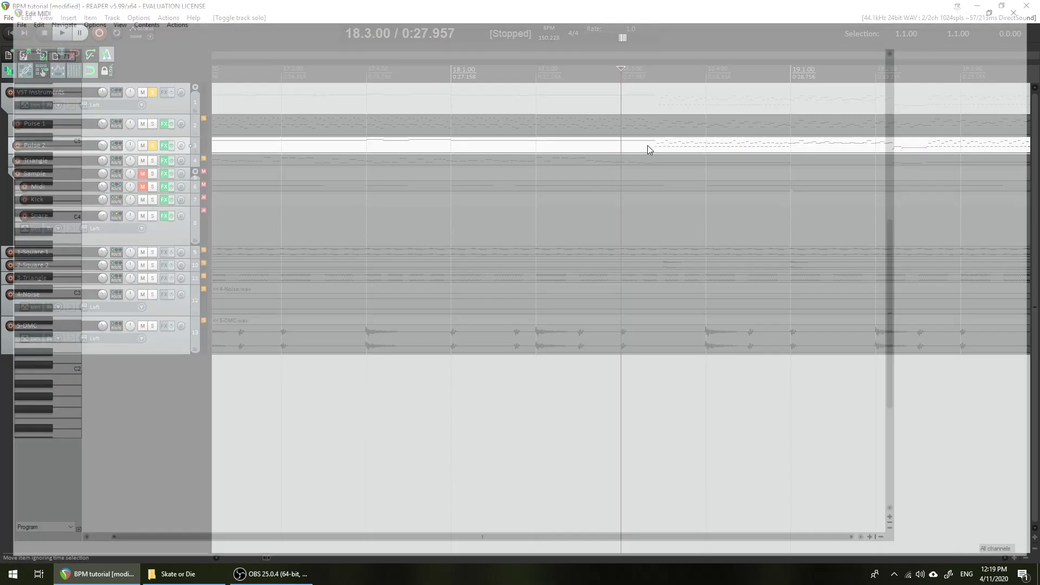
scroll(445, 217, "up", 10)
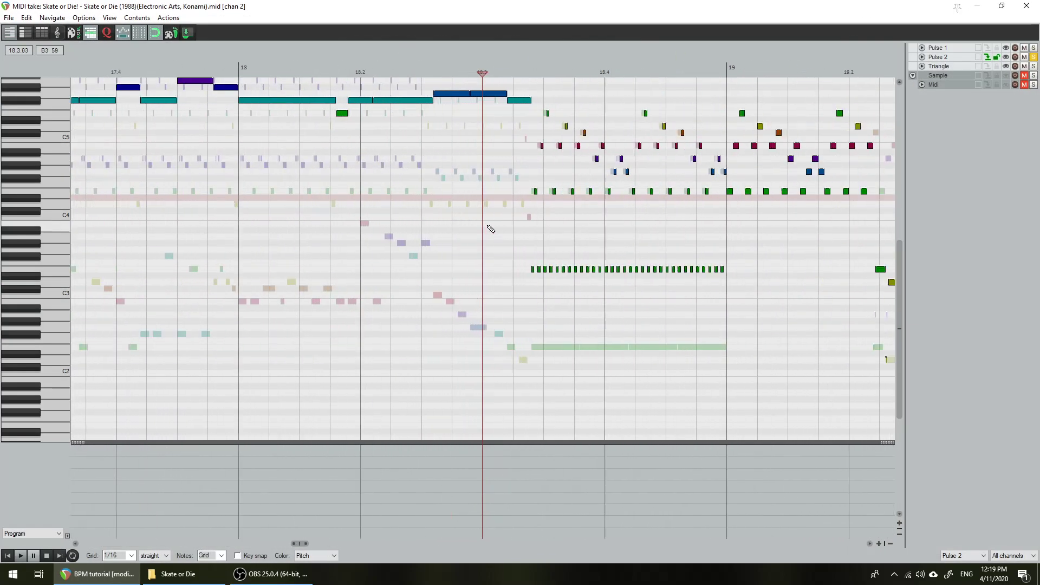
scroll(518, 213, "down", 6)
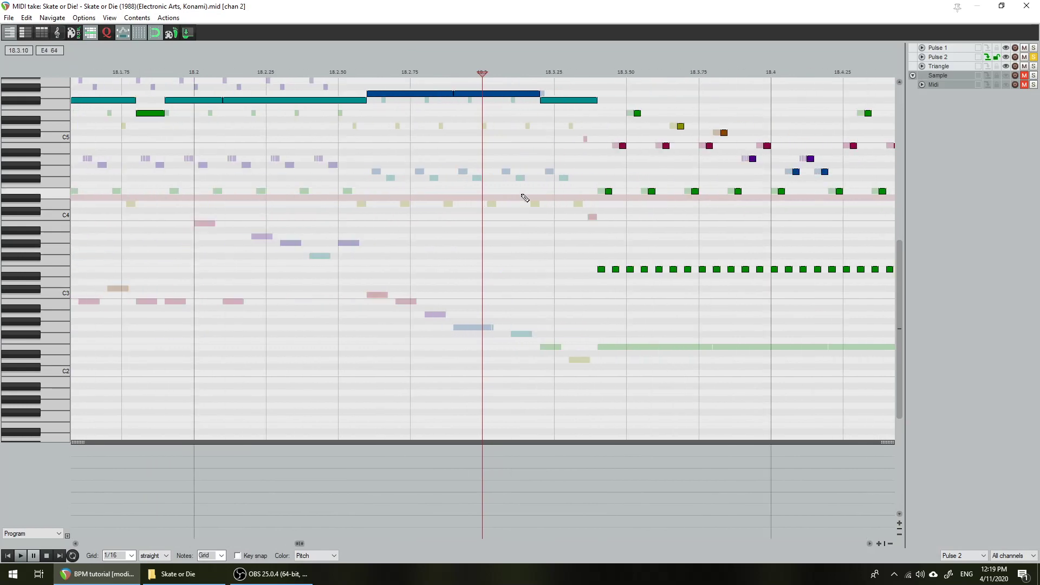
scroll(525, 196, "up", 3)
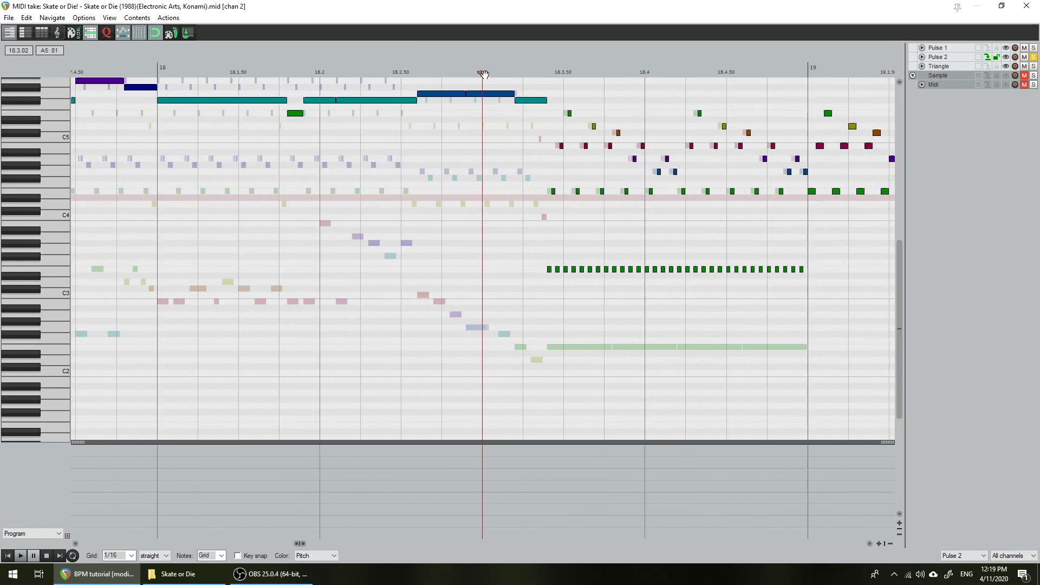
left_click(548, 76)
scroll(596, 271, "up", 8)
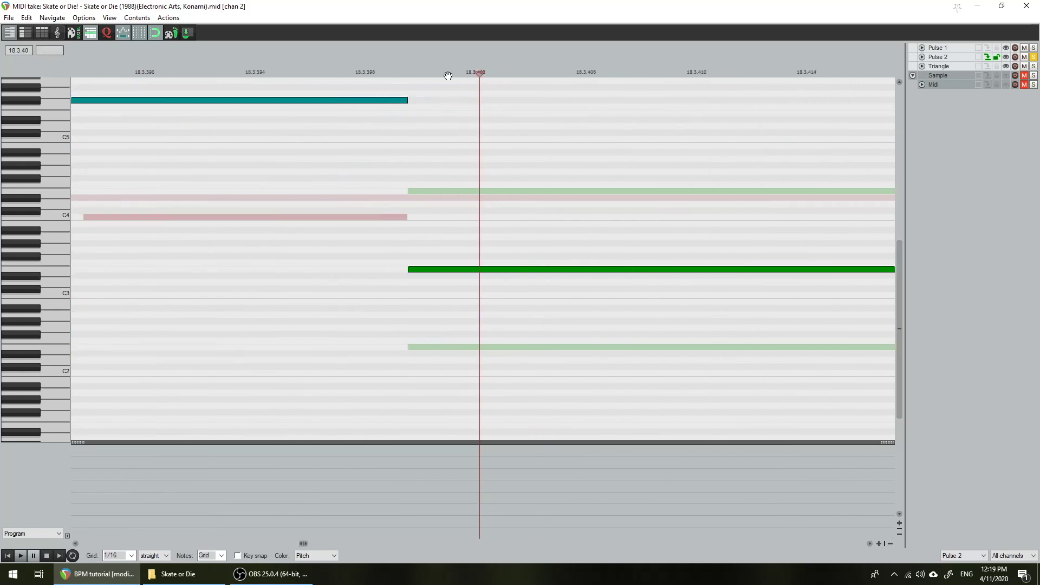
left_click_drag(434, 75, 408, 75)
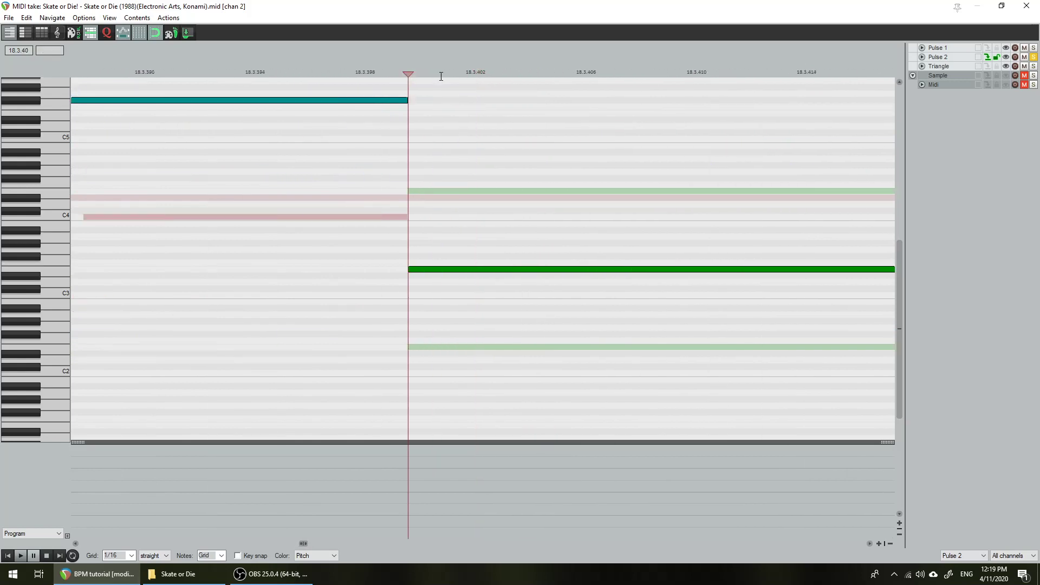
key("Escape")
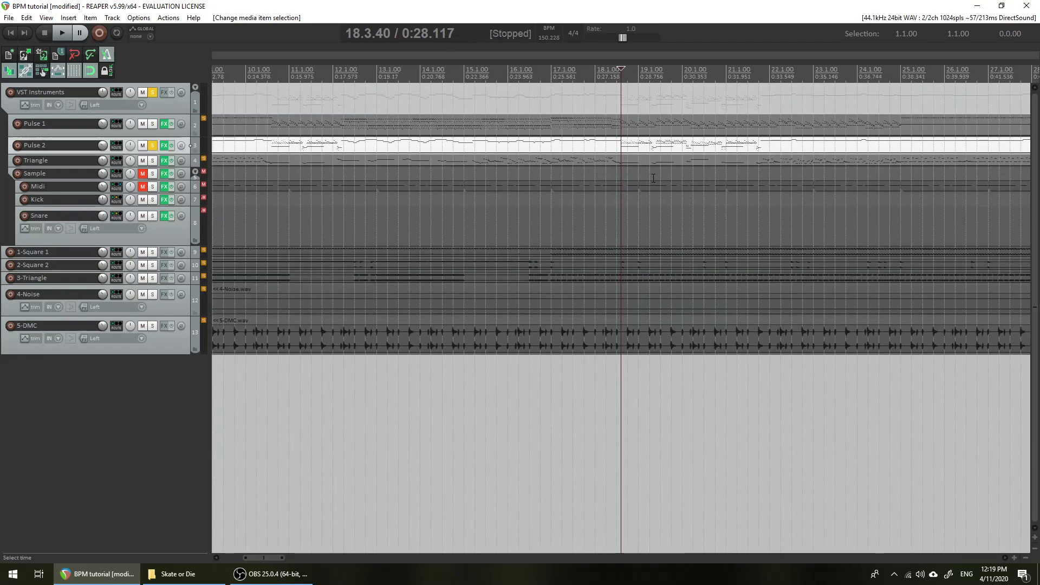
Split the Pulse 1, Pulse 2 and Triangle items at the edit cursor and delete the pieces after it.
left_click_drag(639, 163, 638, 164)
key("s")
scroll(709, 154, "down", 5)
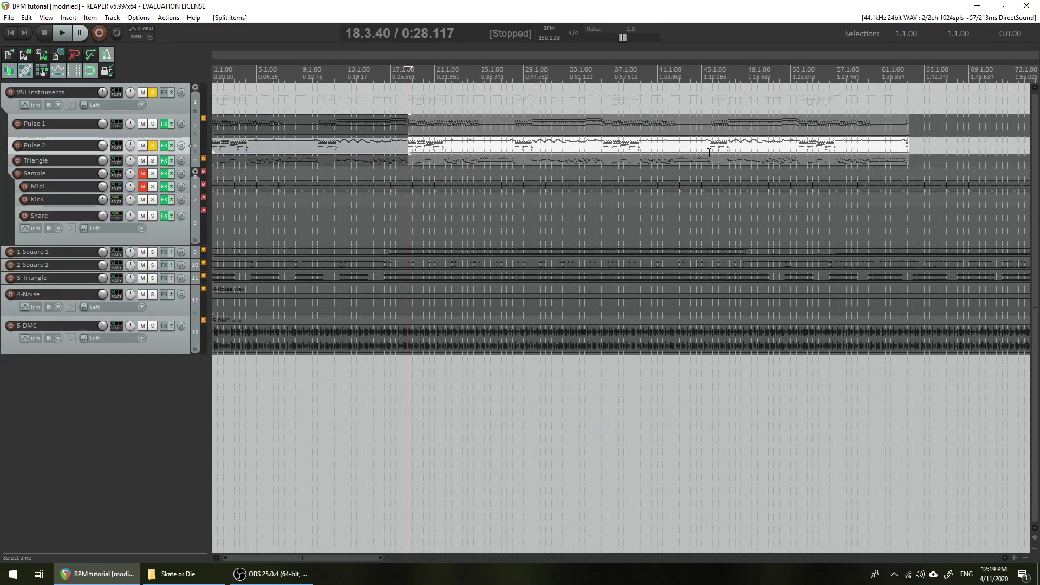
scroll(608, 159, "up", 3)
key("Delete")
scroll(609, 159, "up", 3)
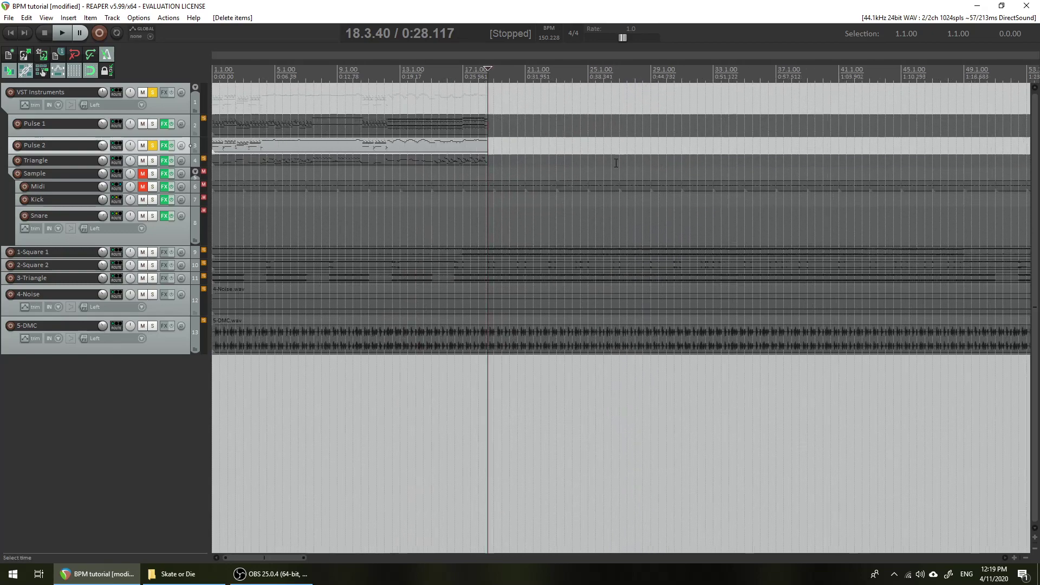
Play the trimmed items from 15.1.00 and stretch Pulse 1, Pulse 2 and Triangle to end at marker 1.
scroll(616, 163, "down", 6)
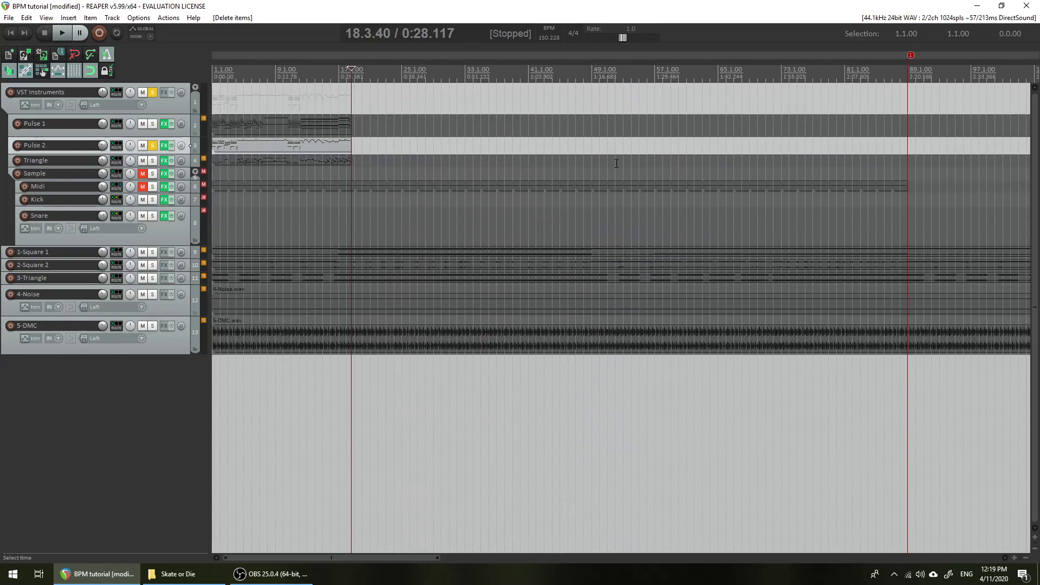
left_click(323, 71)
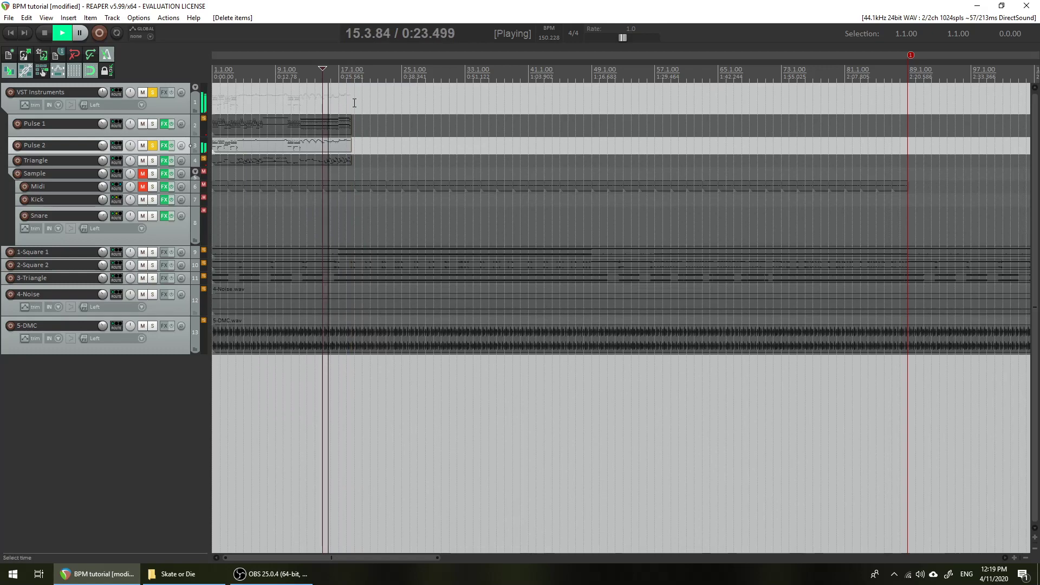
key("space")
left_click_drag(380, 104, 307, 173)
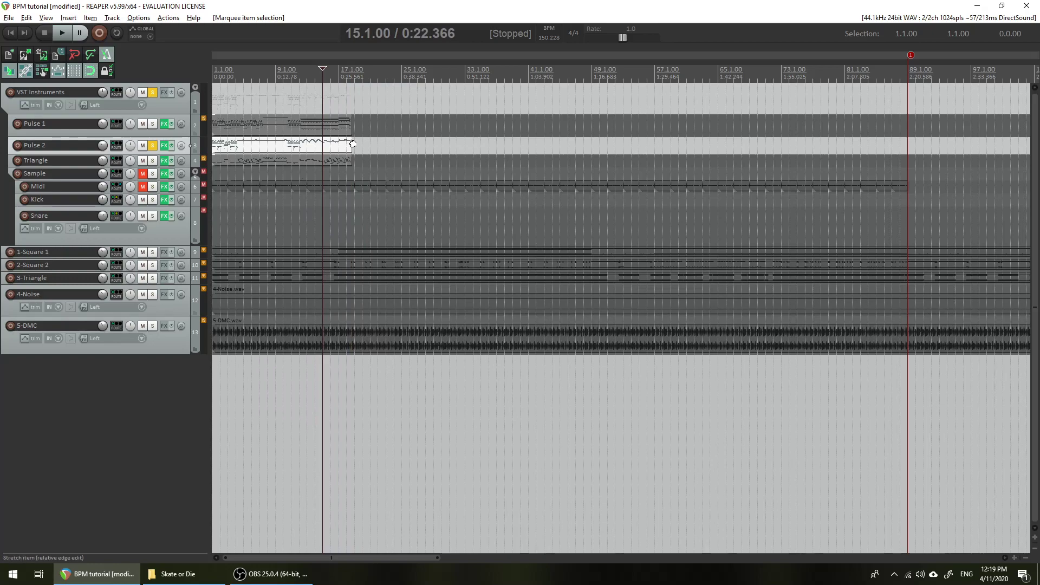
left_click_drag(353, 143, 913, 185)
Also solo Triangle, Pulse 1 and the WAV tracks 3-Triangle, 2-Square 2 and 1-Square 1, and play them together from 15.1.00.
left_click(153, 160)
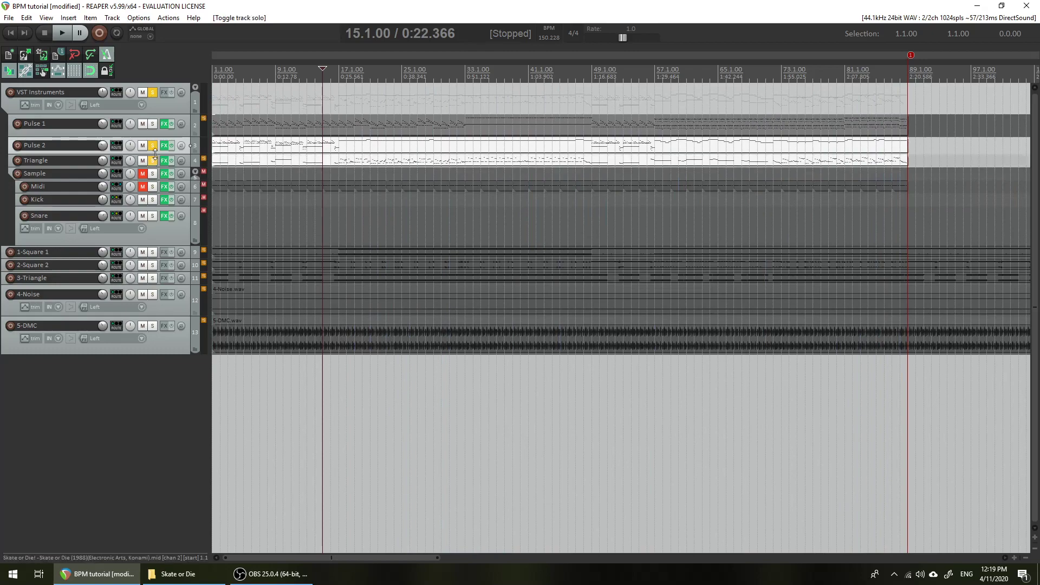
left_click(153, 123)
left_click(153, 278)
left_click(152, 265)
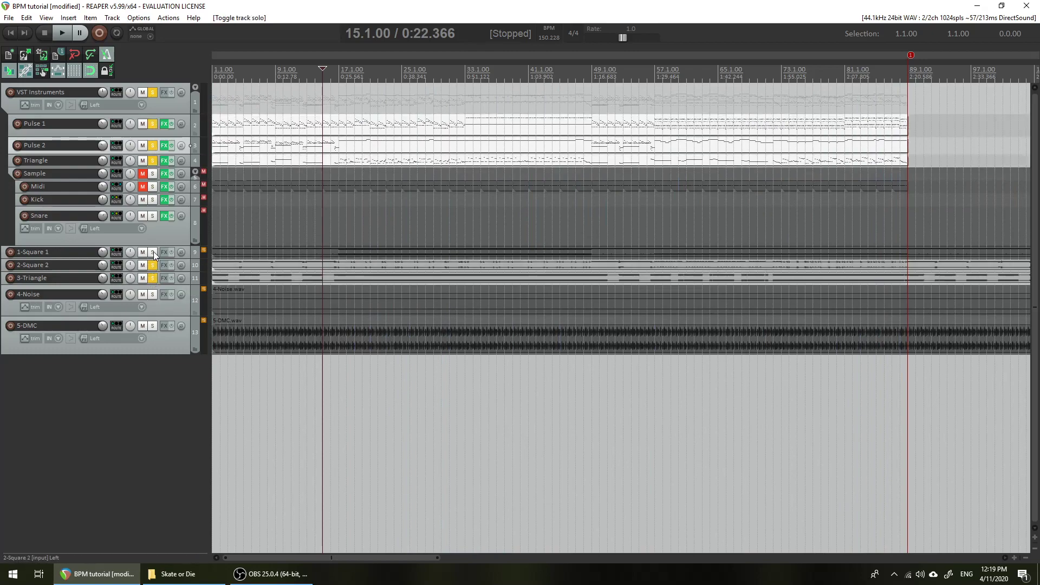
left_click(153, 252)
key("space")
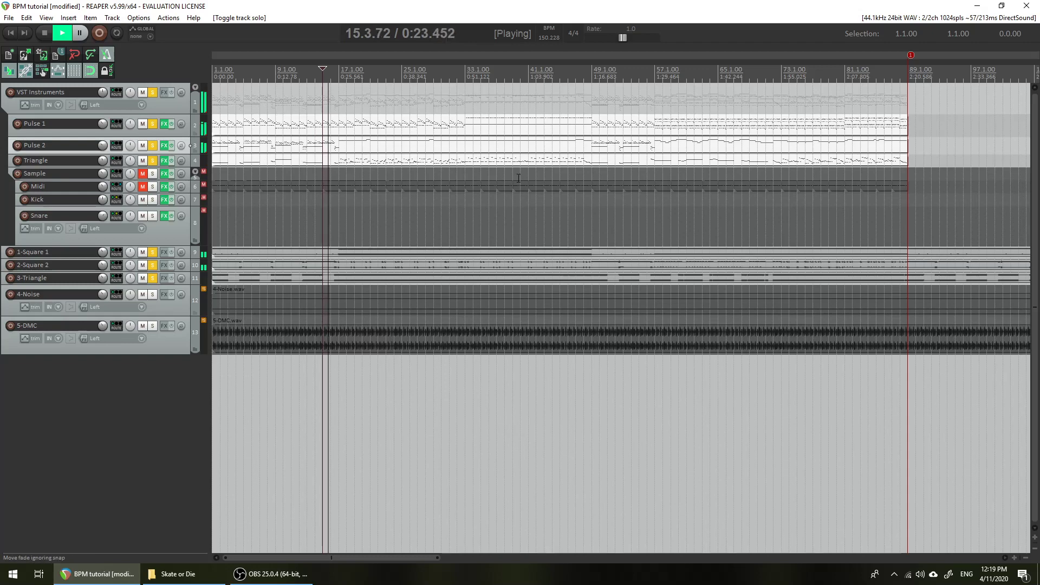
key("space")
Compare the stretched MIDI with the WAVs by playing from 68.1.00 and from 84.1.00.
left_click(742, 70)
key("space")
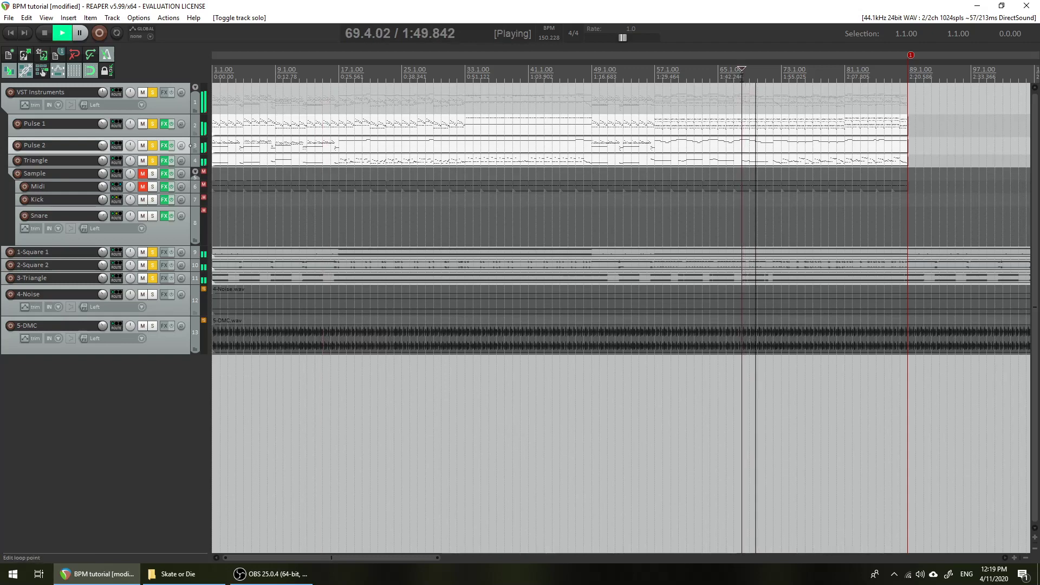
key("space")
key("space")
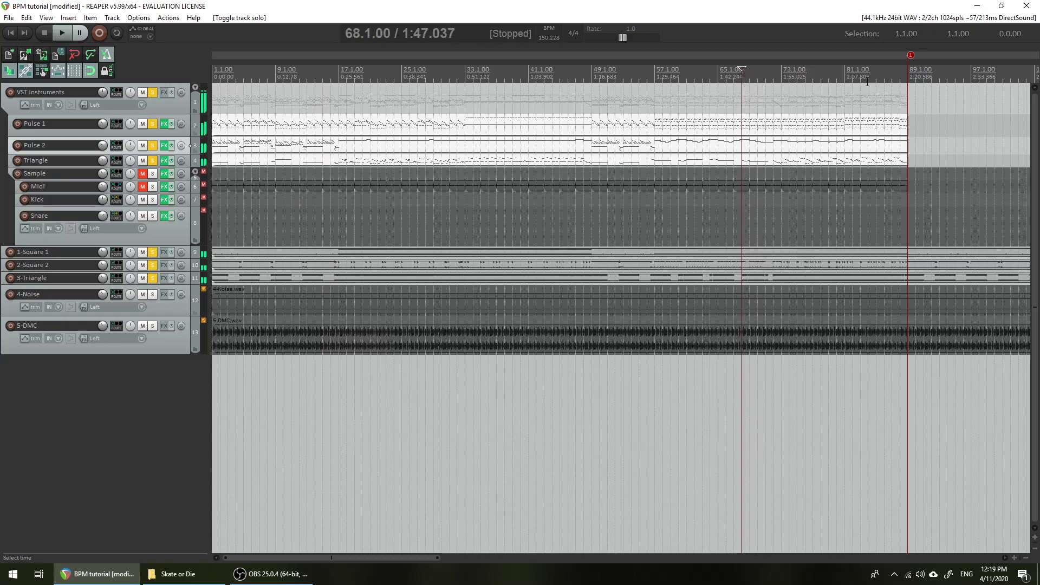
left_click(869, 87)
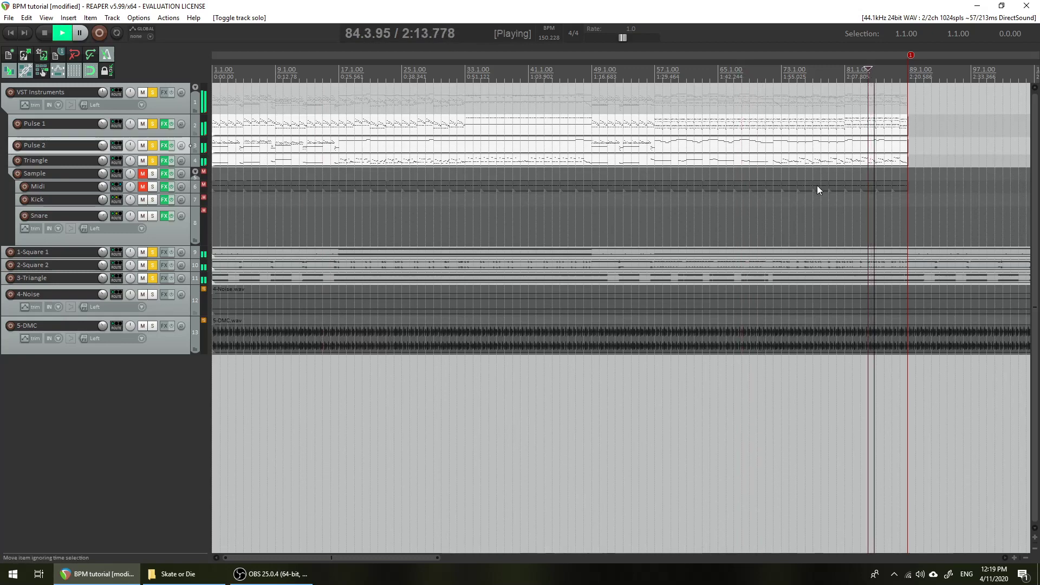
key("space")
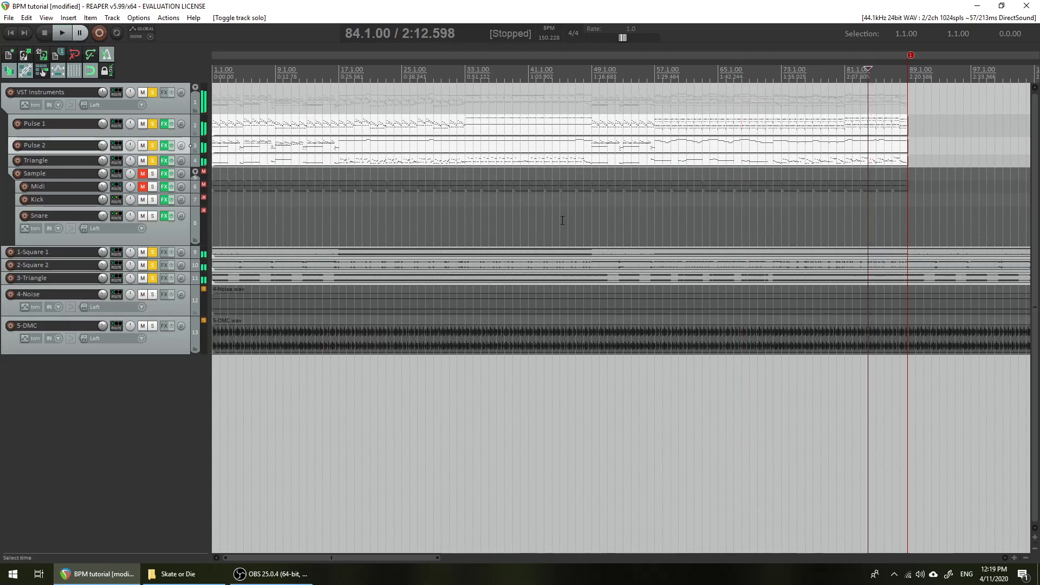
Unsolo and mute the five WAV tracks, and open the Pulse 1 item in the MIDI editor around bar 33.
left_click_drag(154, 253, 144, 320)
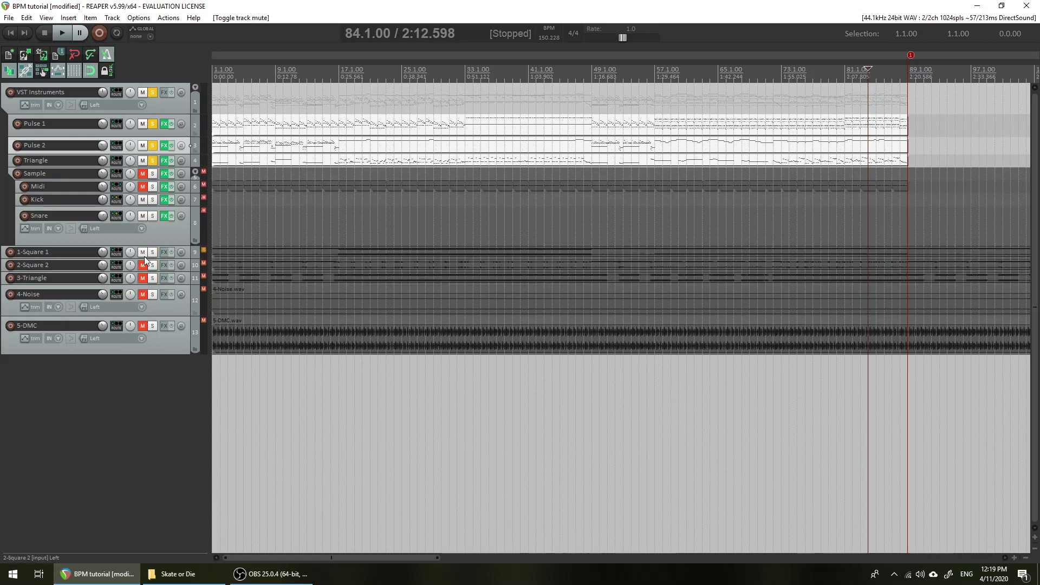
double_click(458, 128)
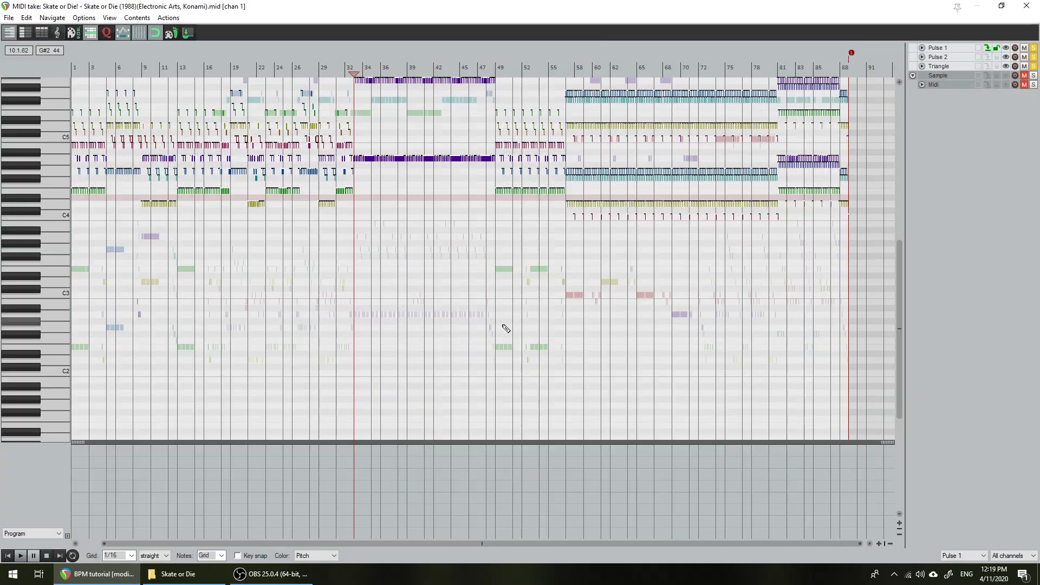
scroll(507, 324, "up", 6)
scroll(513, 320, "up", 4)
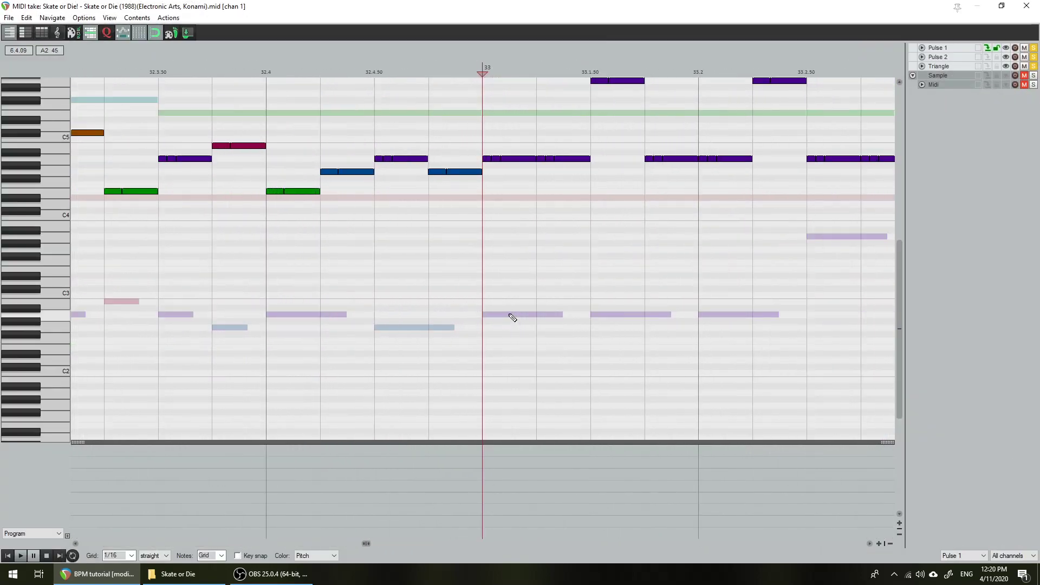
left_click_drag(903, 293, 906, 251)
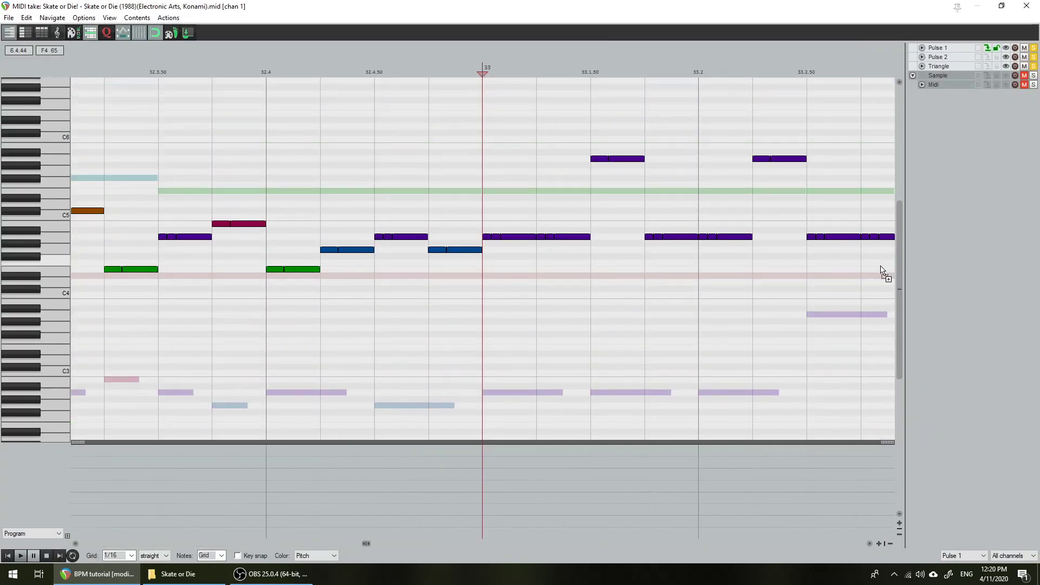
Try quantizing the Pulse 1 note positions to a straight 1/64 grid at 100% strength and dismiss the quantize settings.
left_click(882, 270)
key("q")
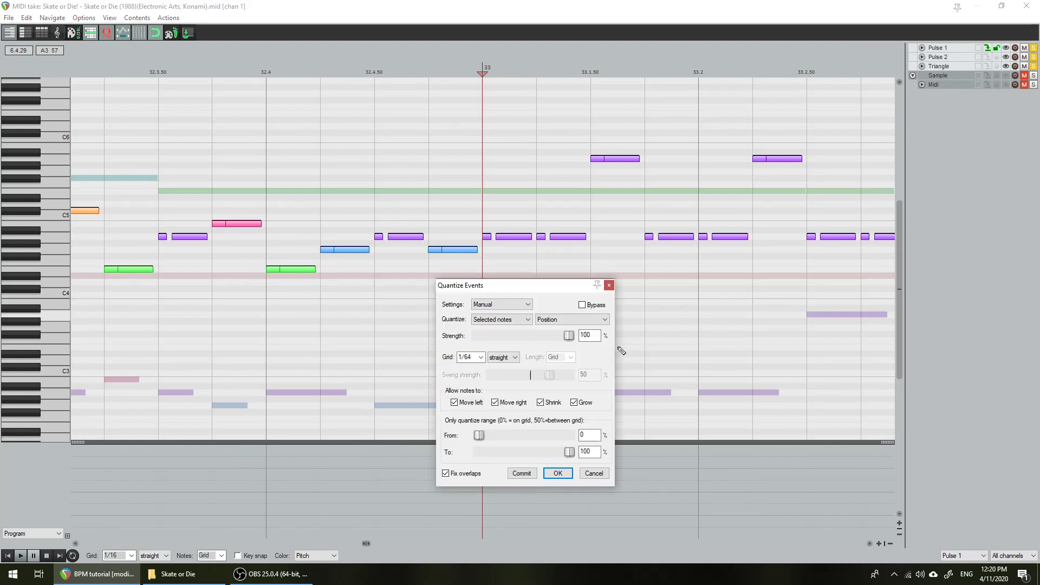
left_click(608, 286)
Examine how the Pulse 1 notes line up with the grid around bars 33 and 13, and close the MIDI editor.
scroll(616, 332, "down", 10)
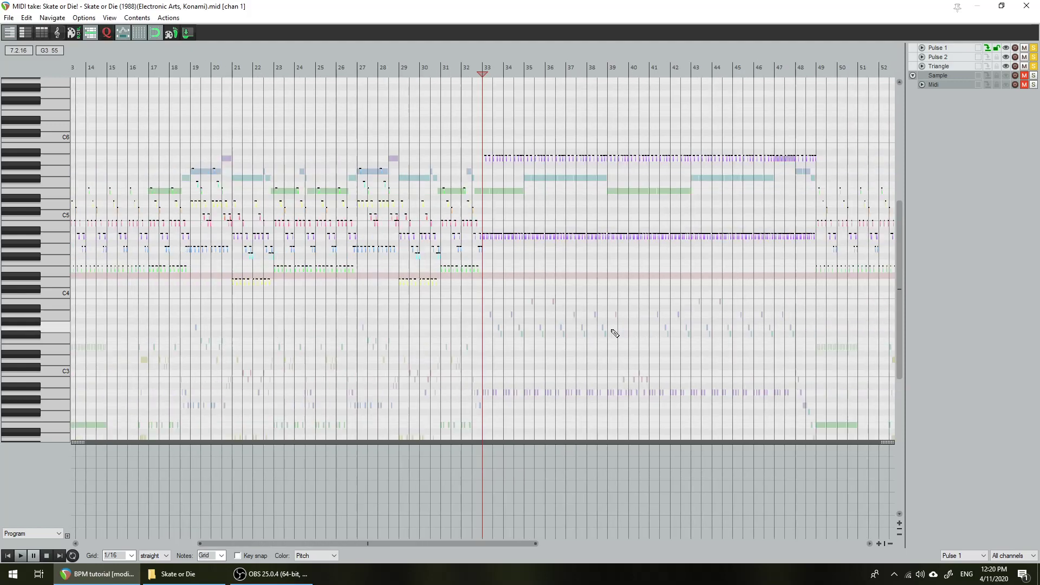
scroll(615, 332, "up", 12)
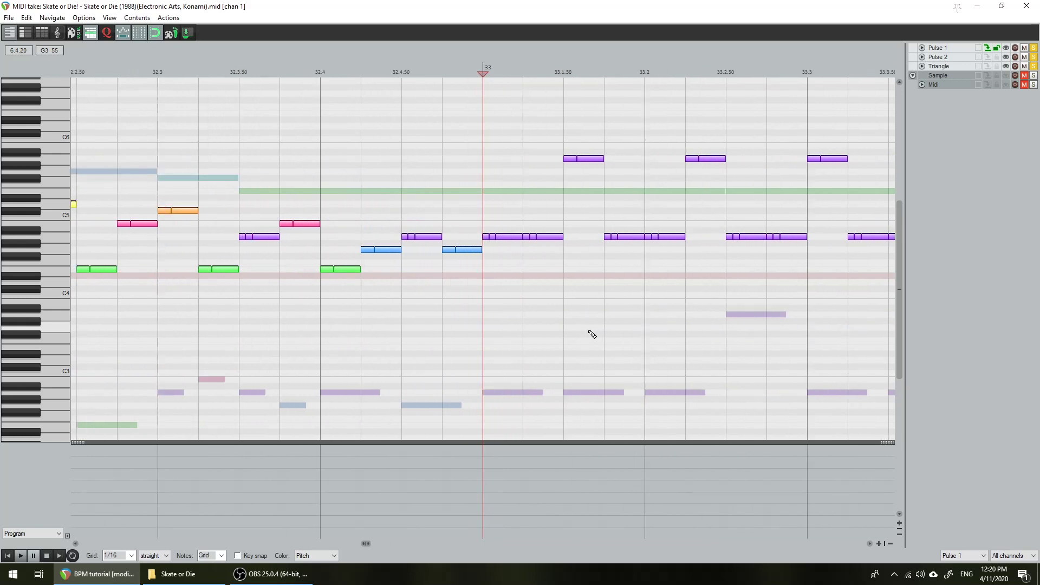
scroll(592, 334, "down", 5)
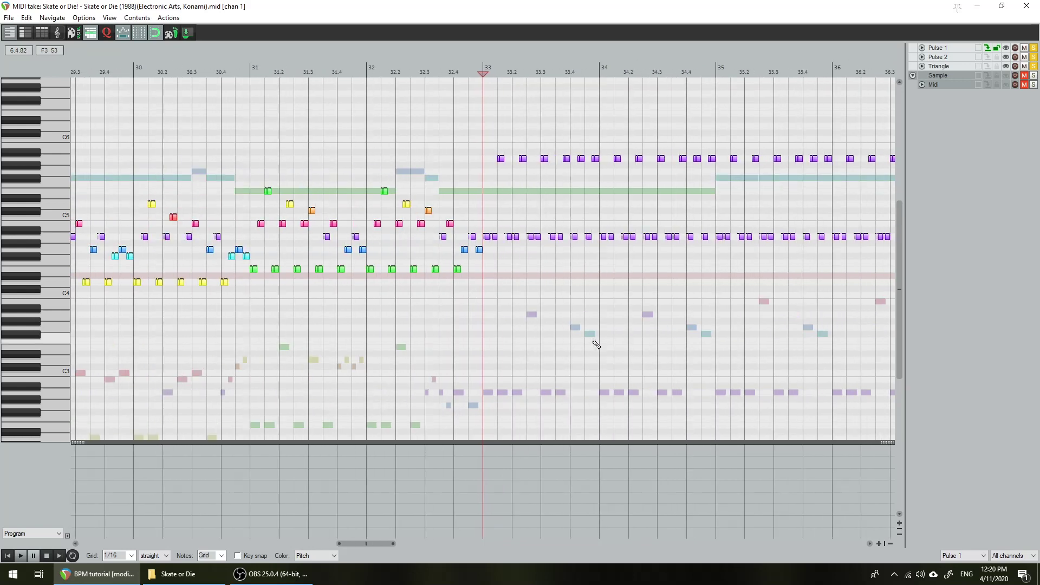
left_click_drag(383, 545, 213, 523)
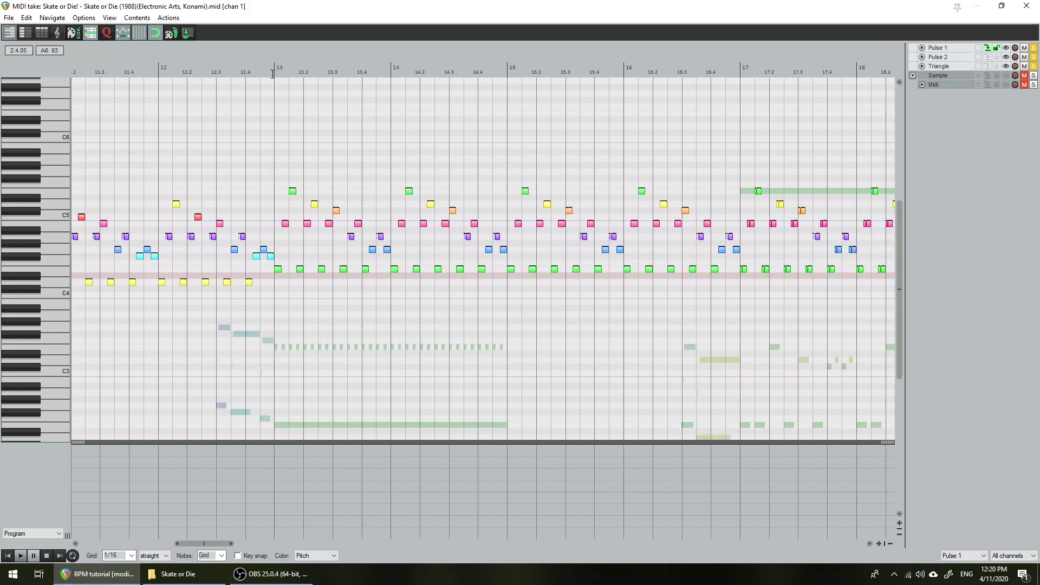
left_click(274, 74)
scroll(406, 294, "down", 3)
scroll(432, 287, "up", 4)
scroll(432, 288, "down", 3)
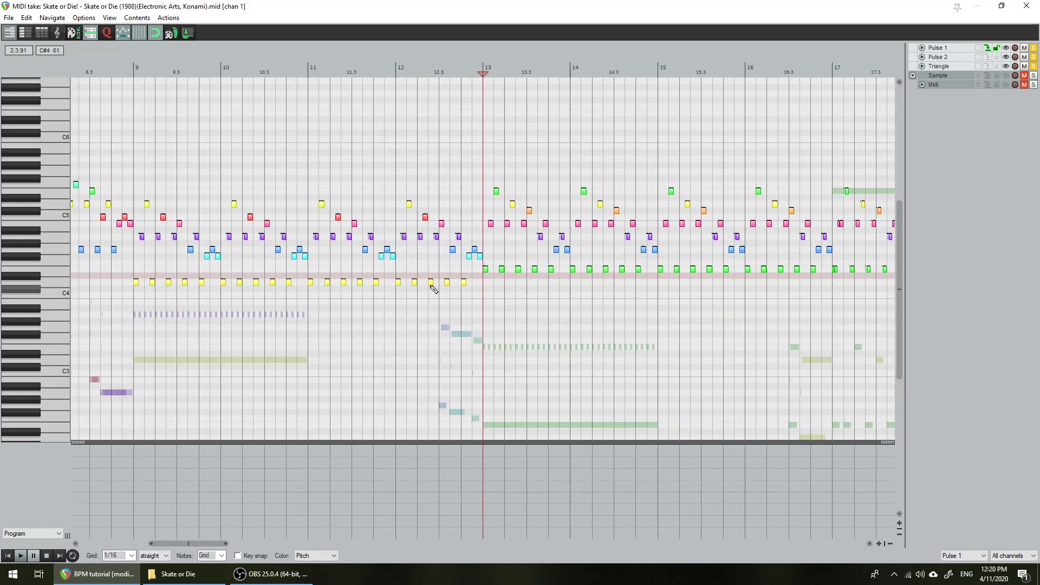
scroll(434, 289, "down", 2)
scroll(662, 323, "down", 2)
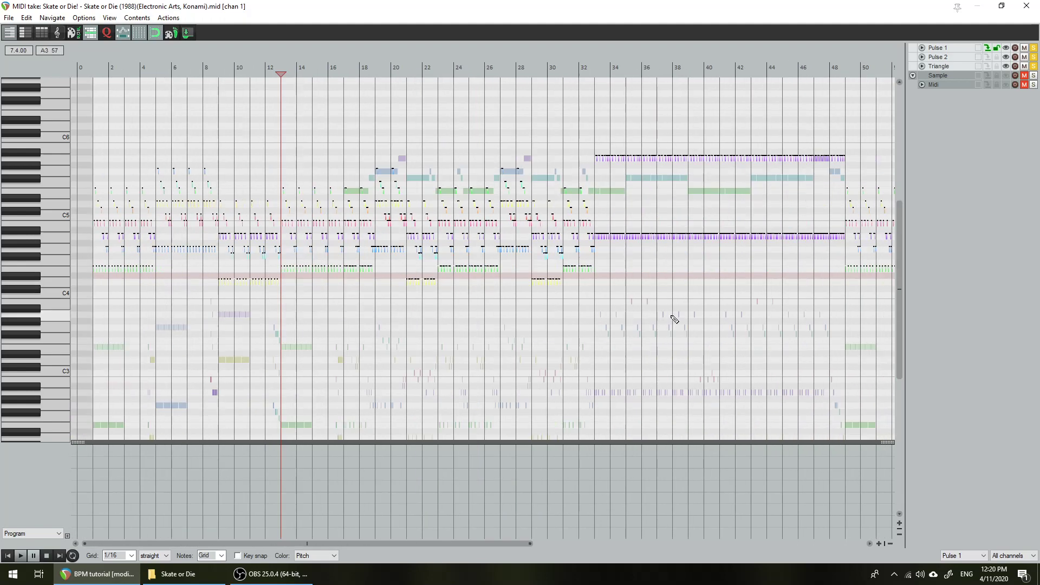
key("Escape")
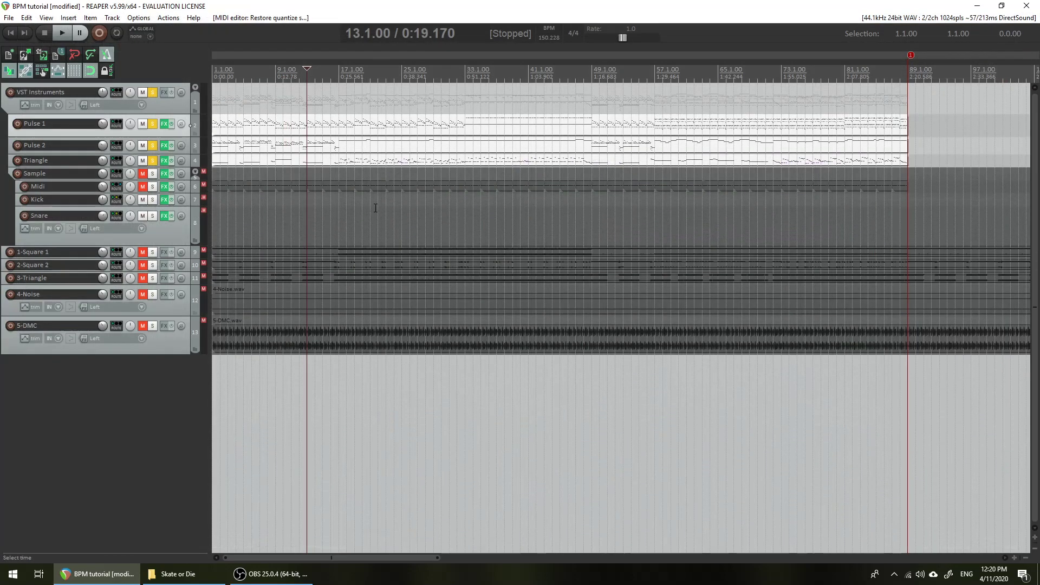
Unsolo the Triangle, Pulse 2 and Pulse 1 tracks.
left_click(150, 161)
left_click(152, 146)
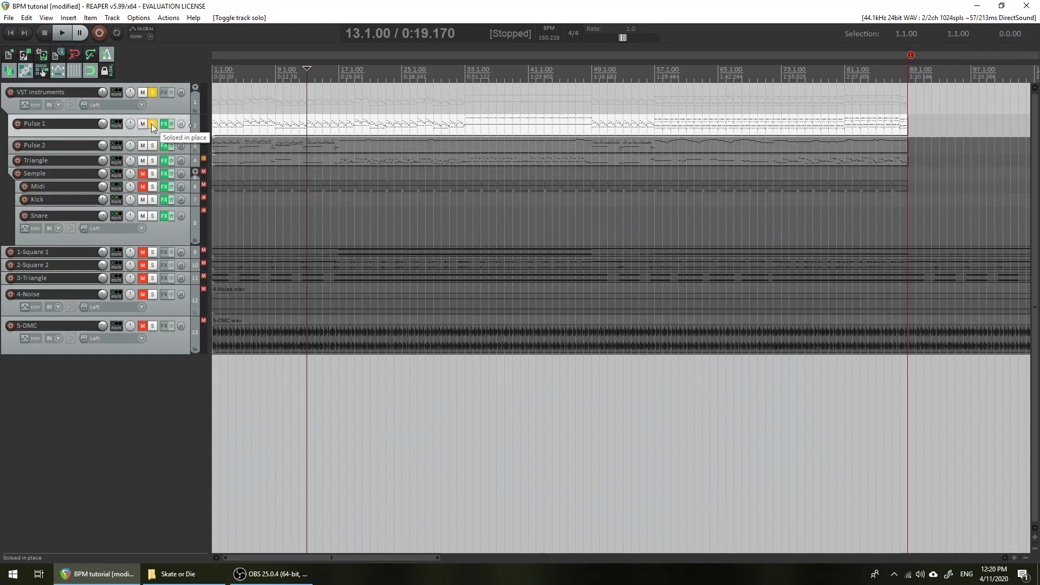
left_click(152, 124)
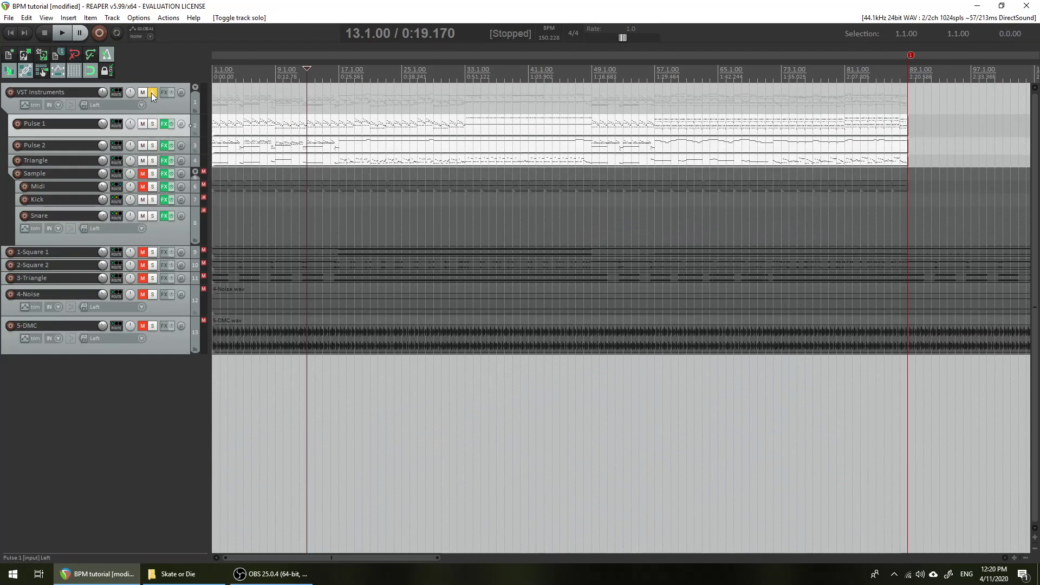
Unmute the Sample and Midi tracks and play the whole VST arrangement from the project start.
left_click(143, 174)
left_click(143, 186)
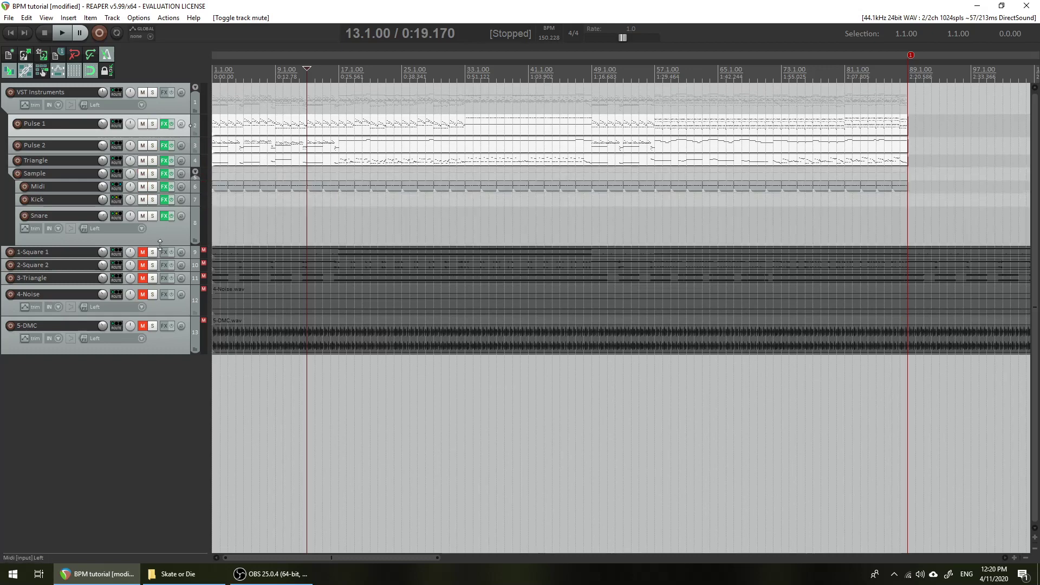
left_click(11, 34)
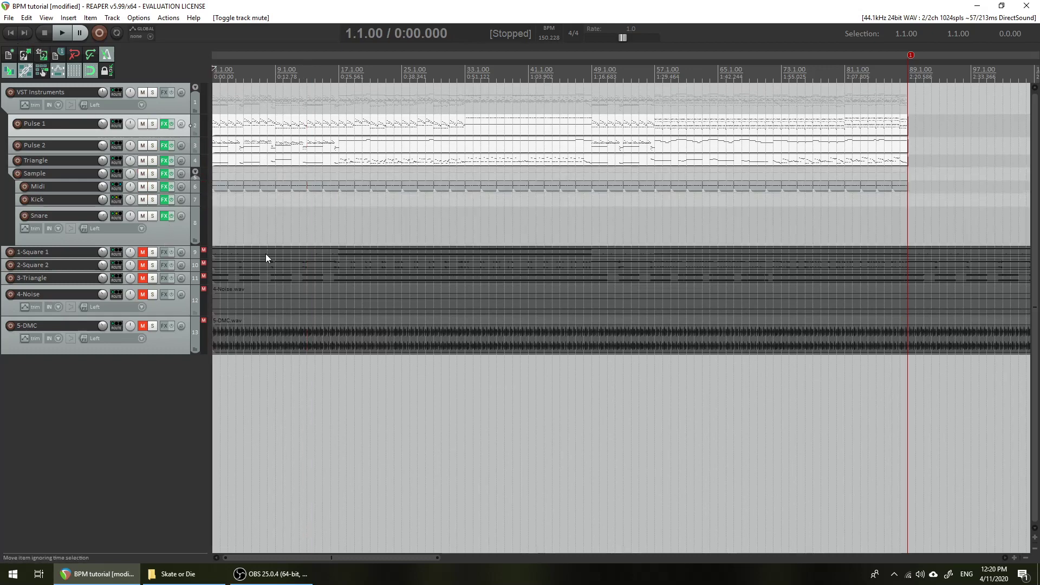
key("space")
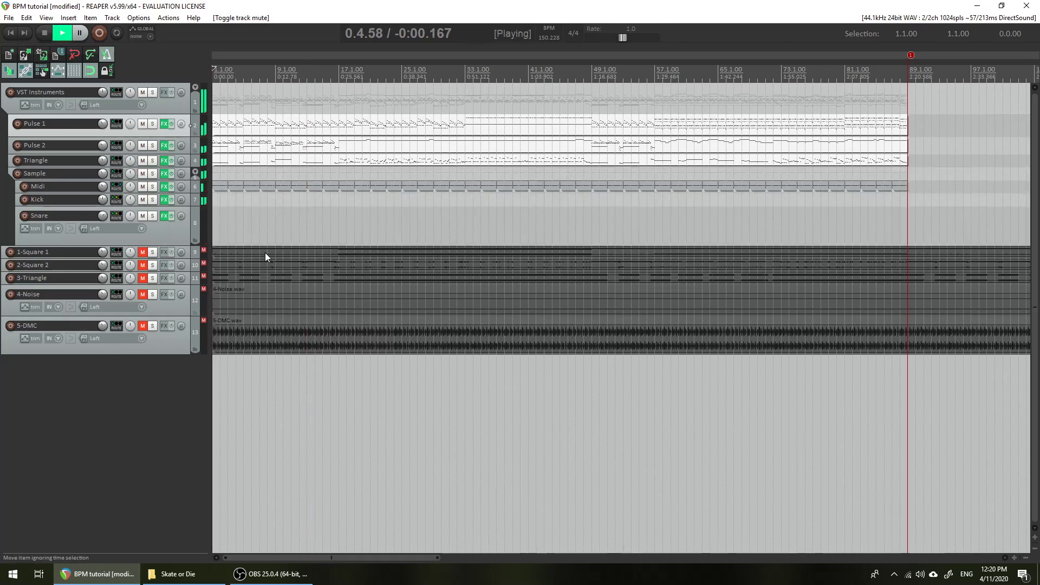